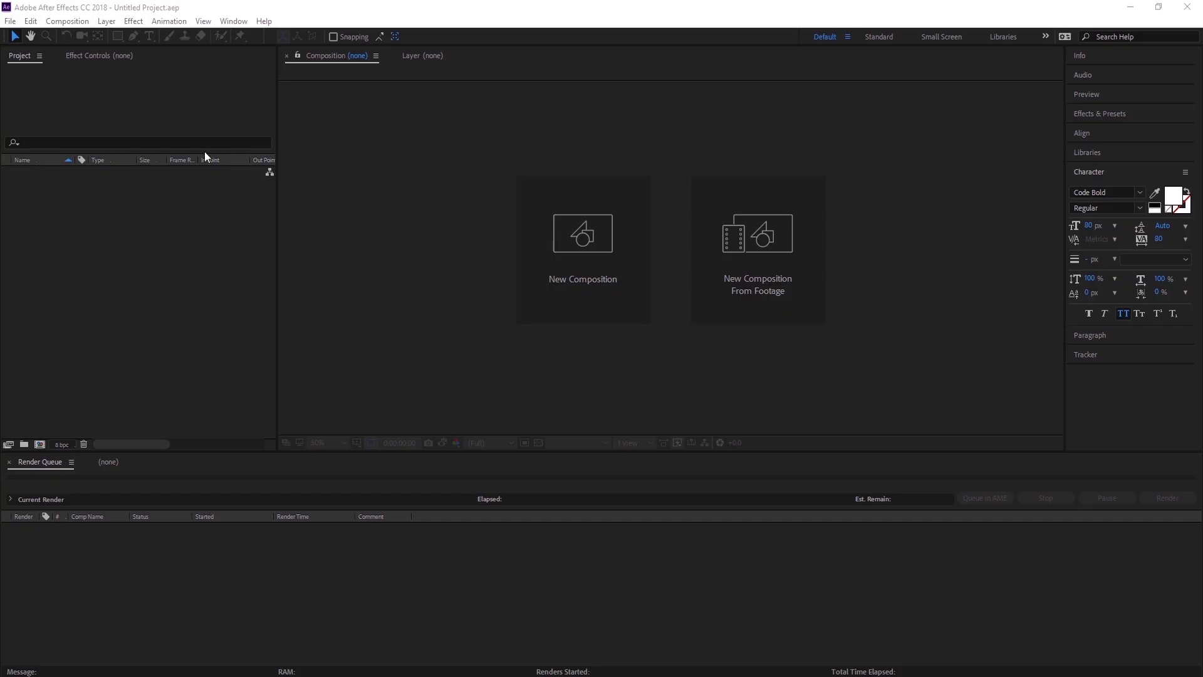
- Create a 1920×1080 composition named 'Particle Logo Reveal' at 30 fps lasting 10 seconds
left_click(73, 21)
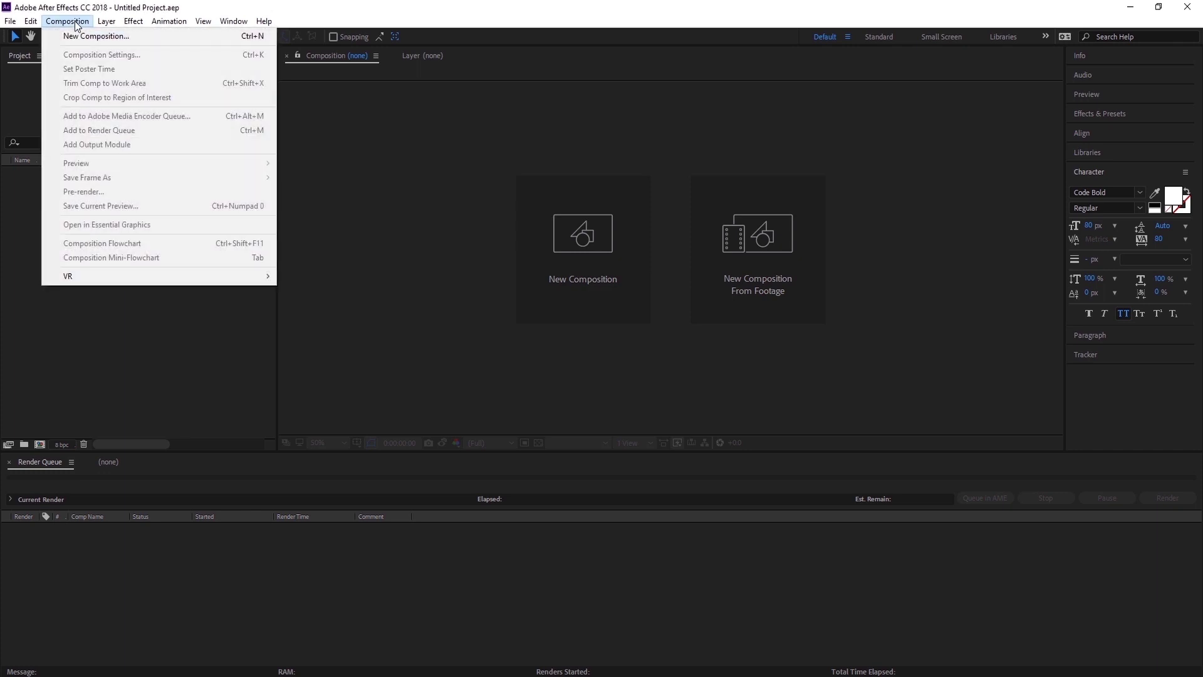
left_click(74, 33)
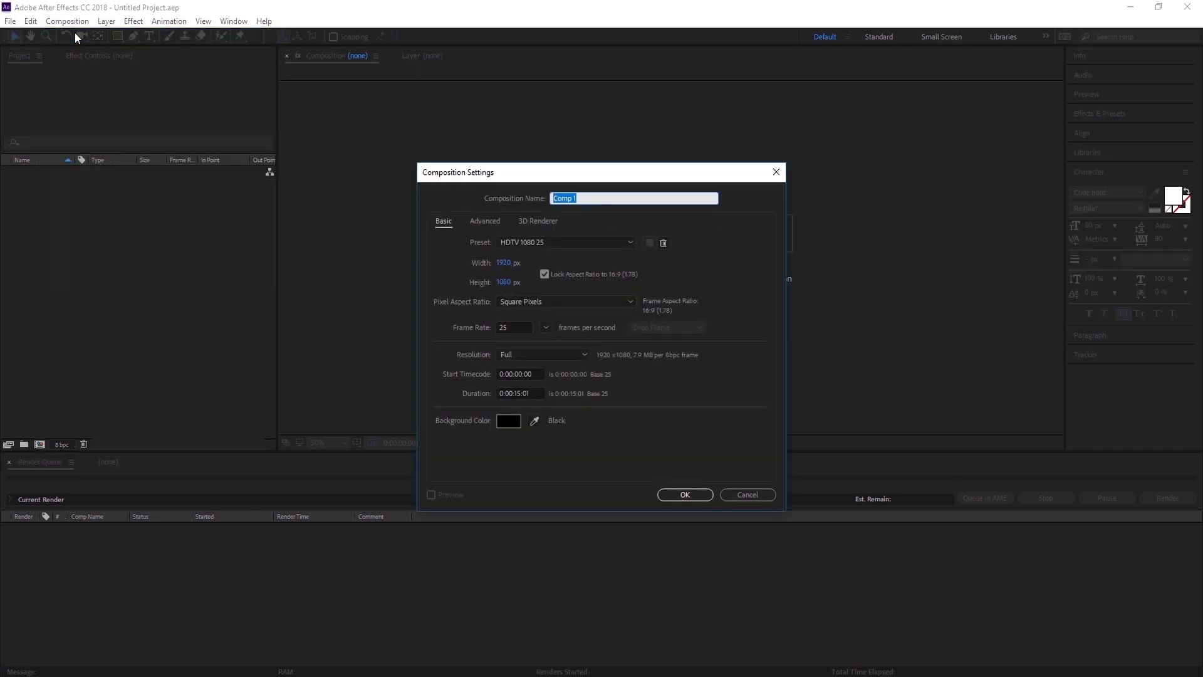
type("Parti")
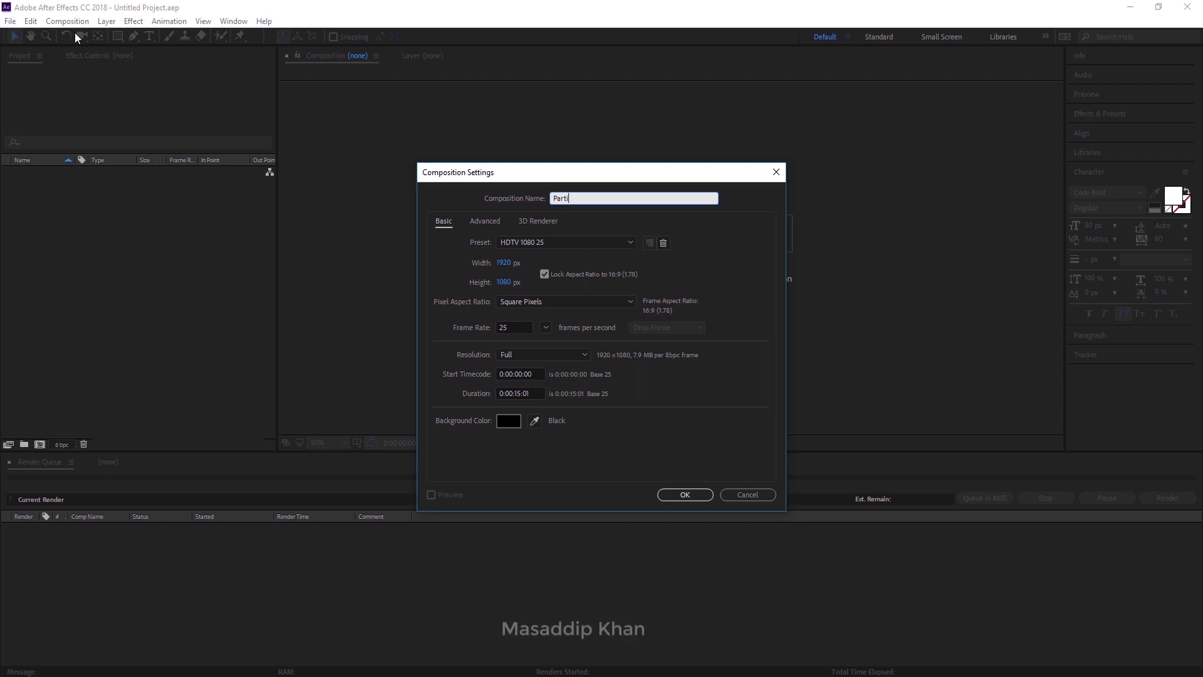
type("cle ")
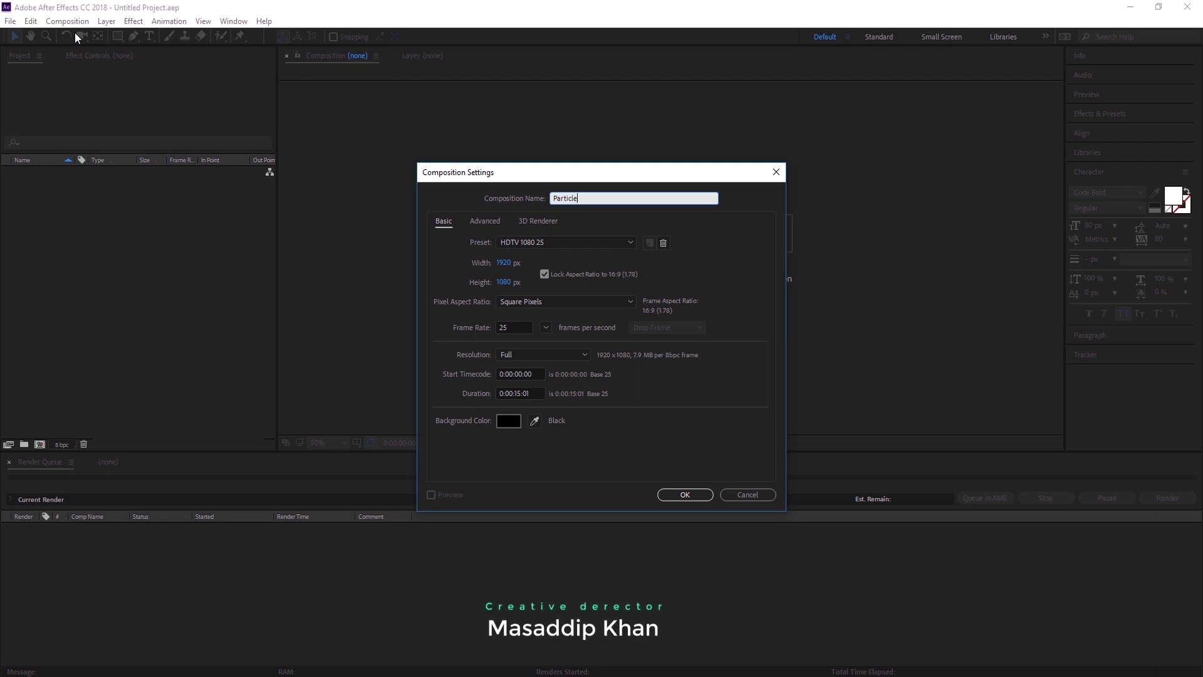
type("Logo Reveal")
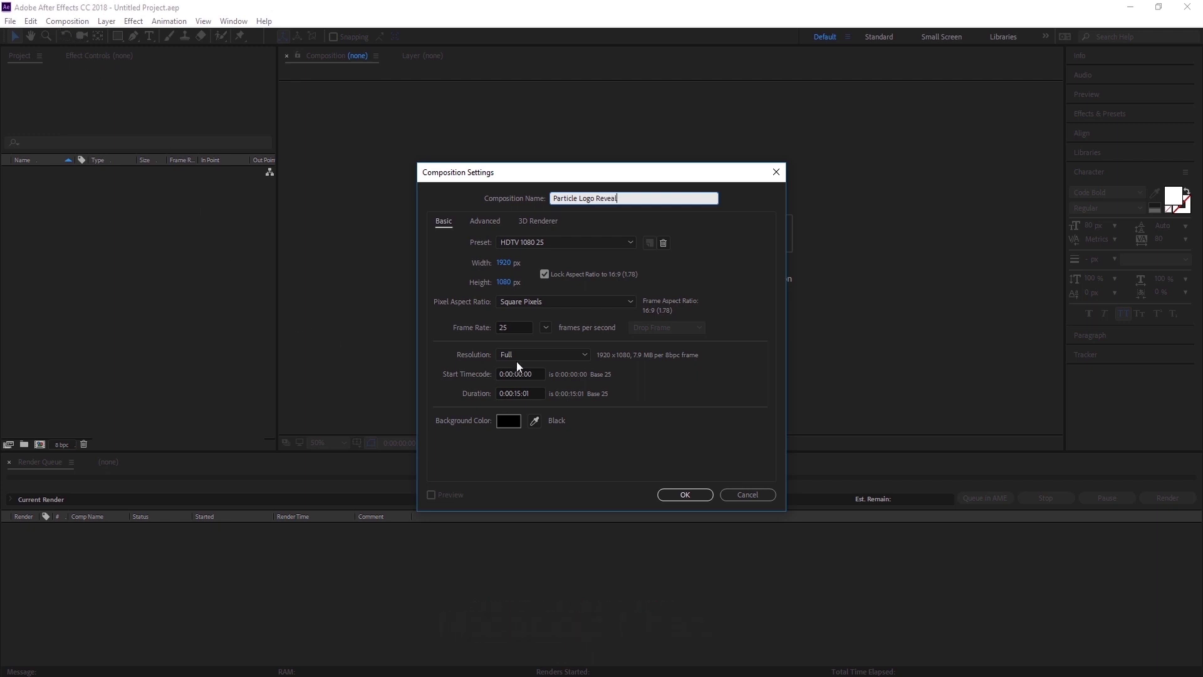
left_click(544, 328)
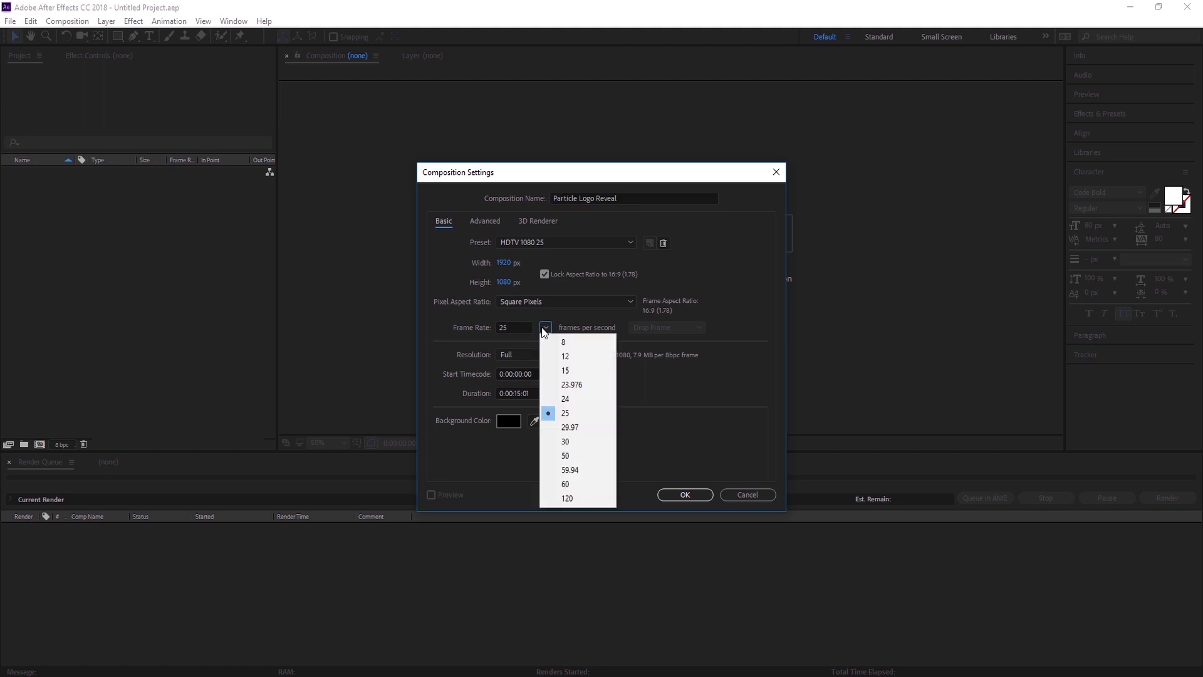
left_click(543, 441)
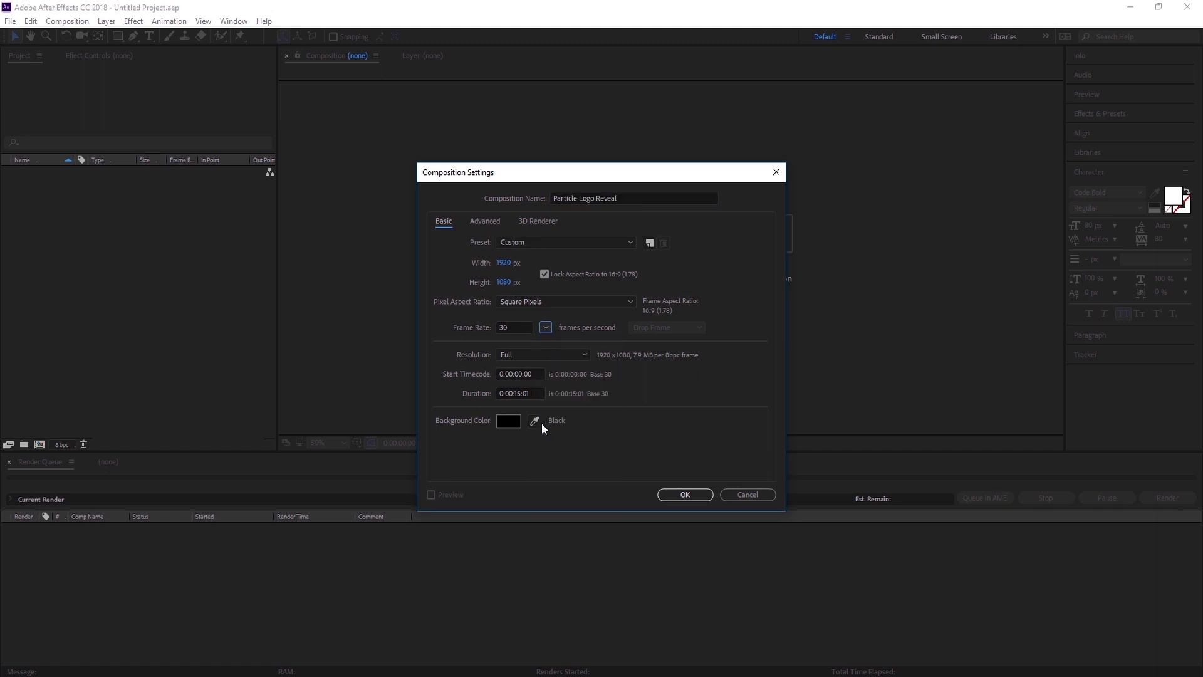
left_click(531, 393)
type("10")
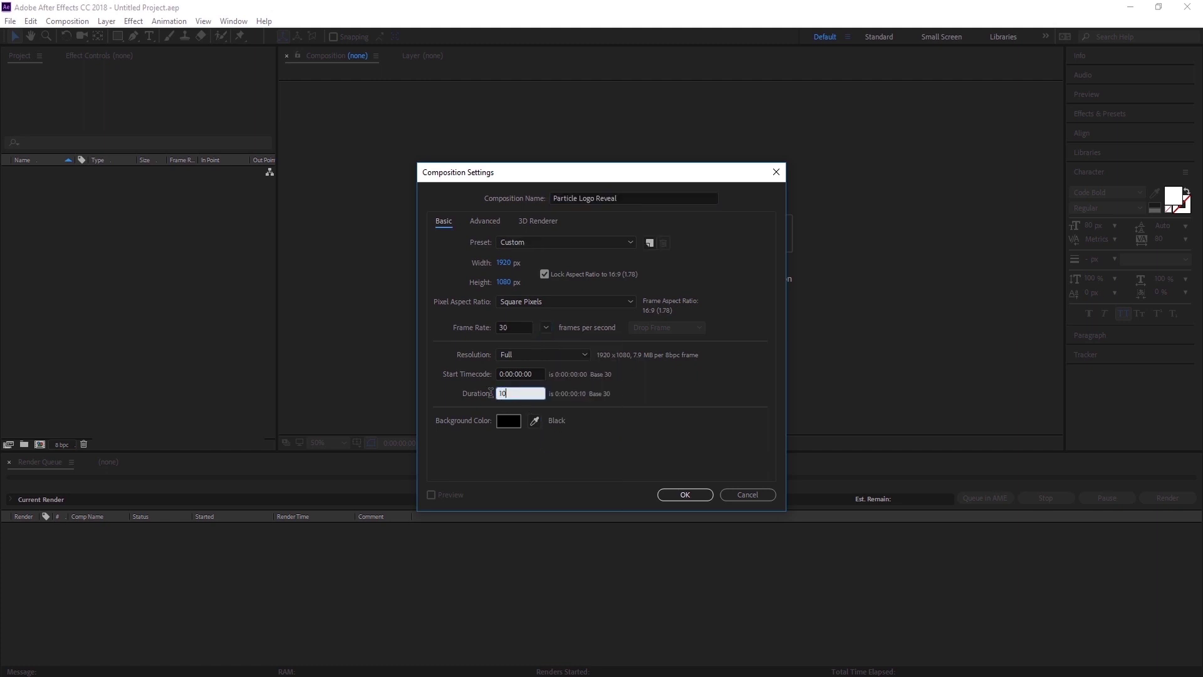
type(".0")
left_click(679, 495)
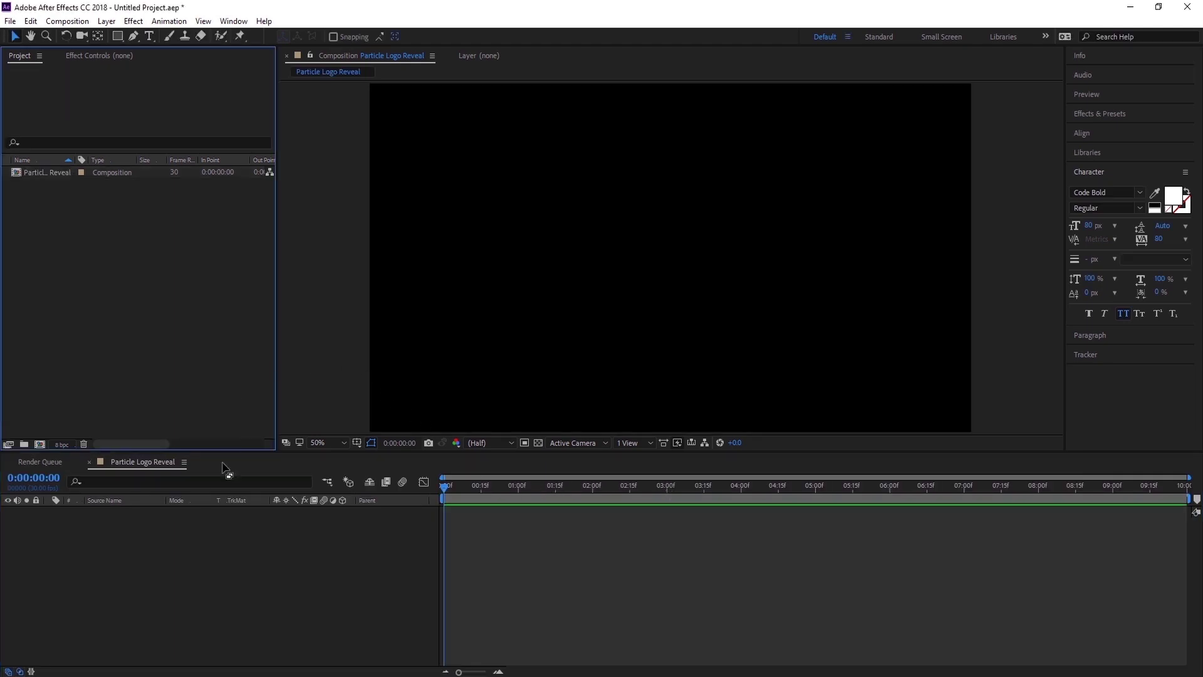
- Add a black full-frame solid layer named 'BG' to the composition
right_click(193, 557)
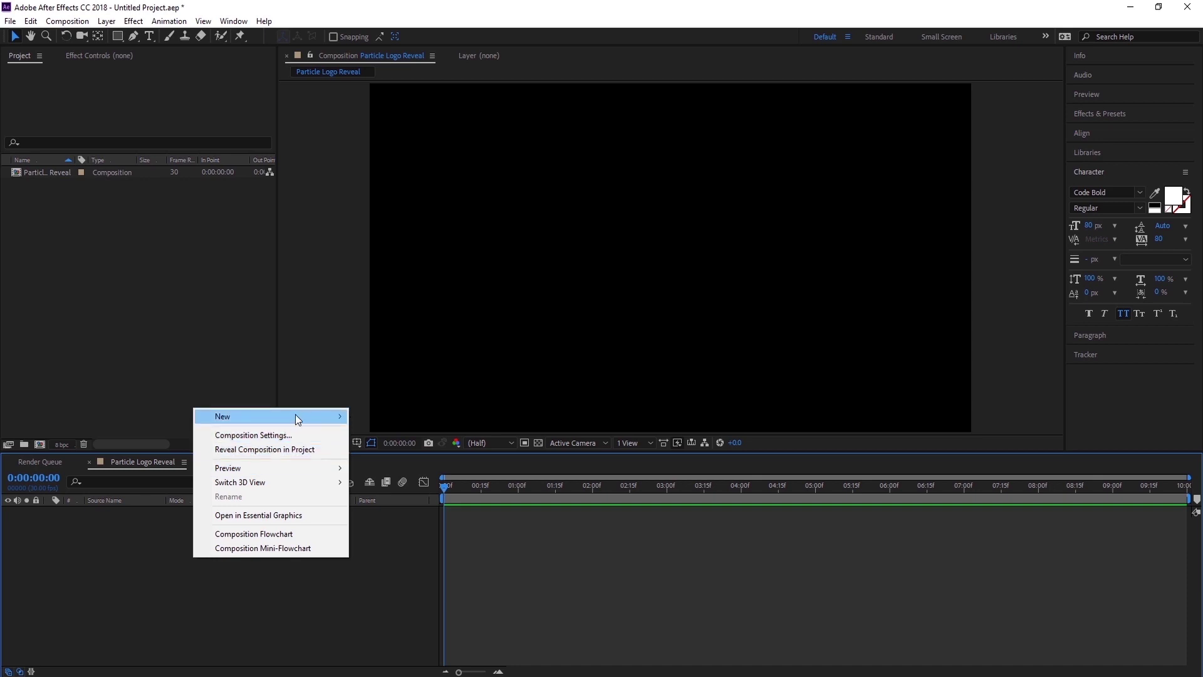
mouse_move(322, 414)
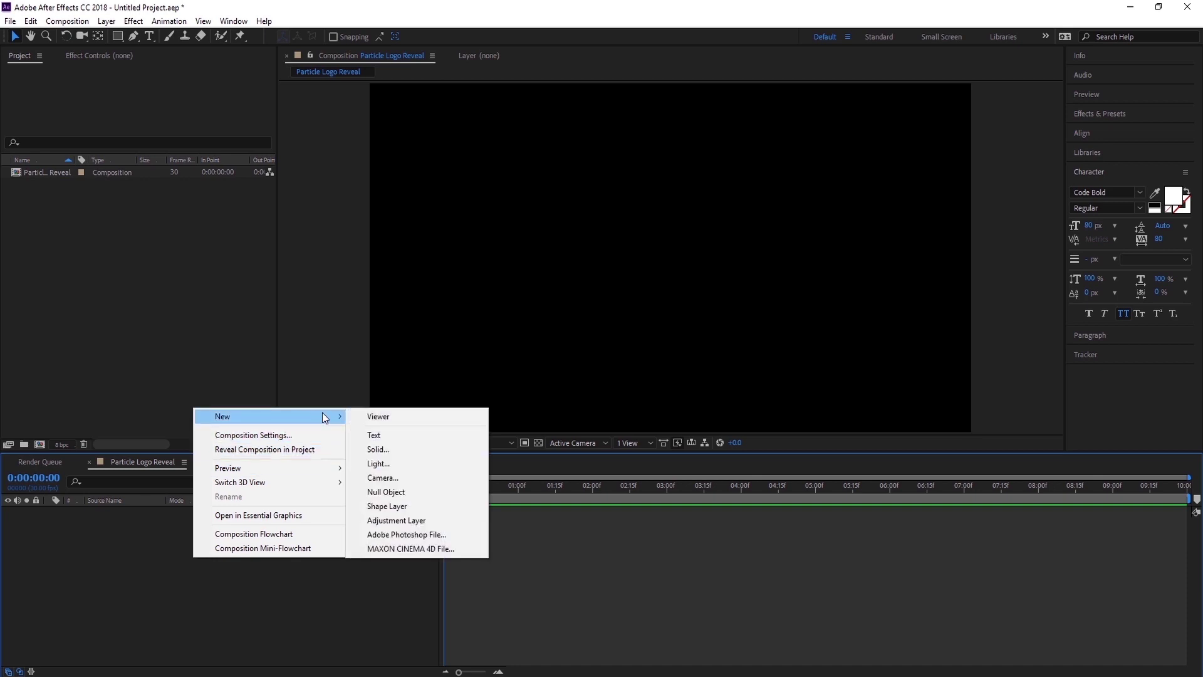
left_click(386, 456)
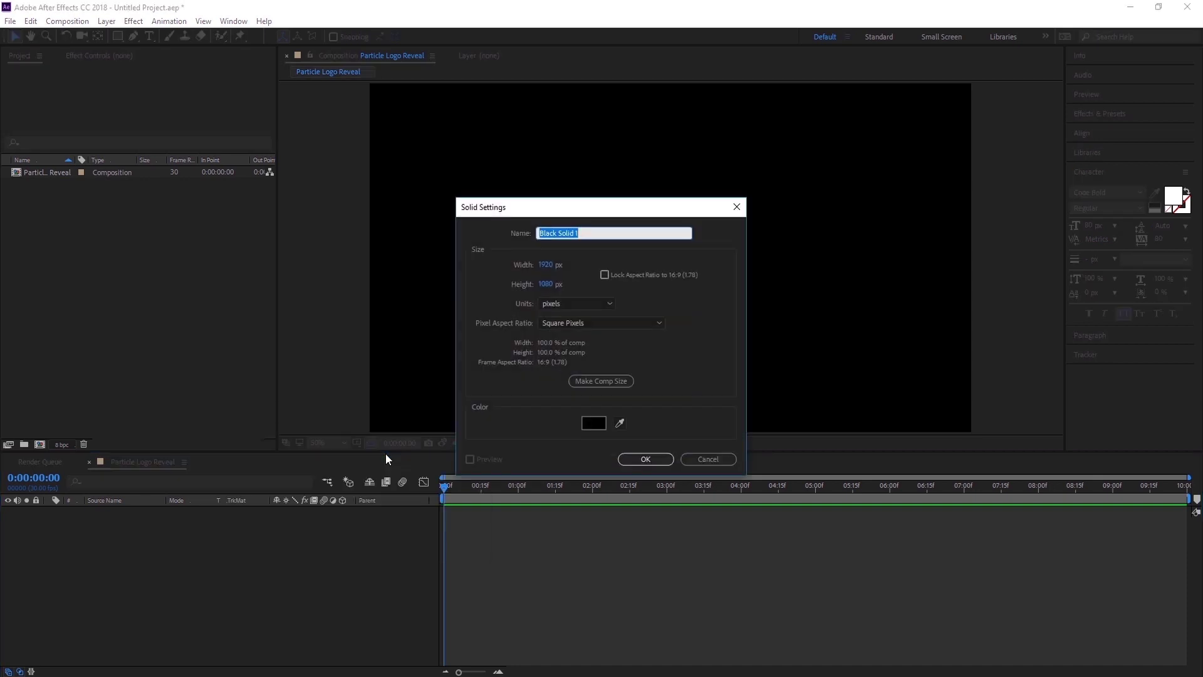
type("BG")
left_click(590, 423)
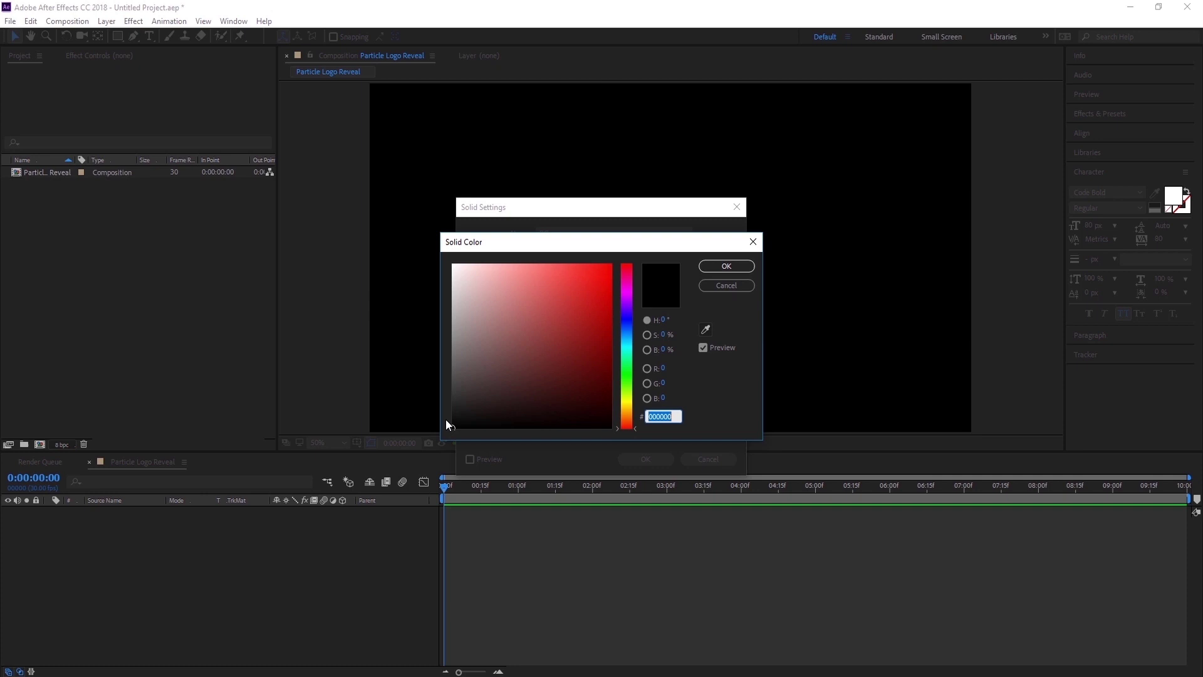
left_click(707, 266)
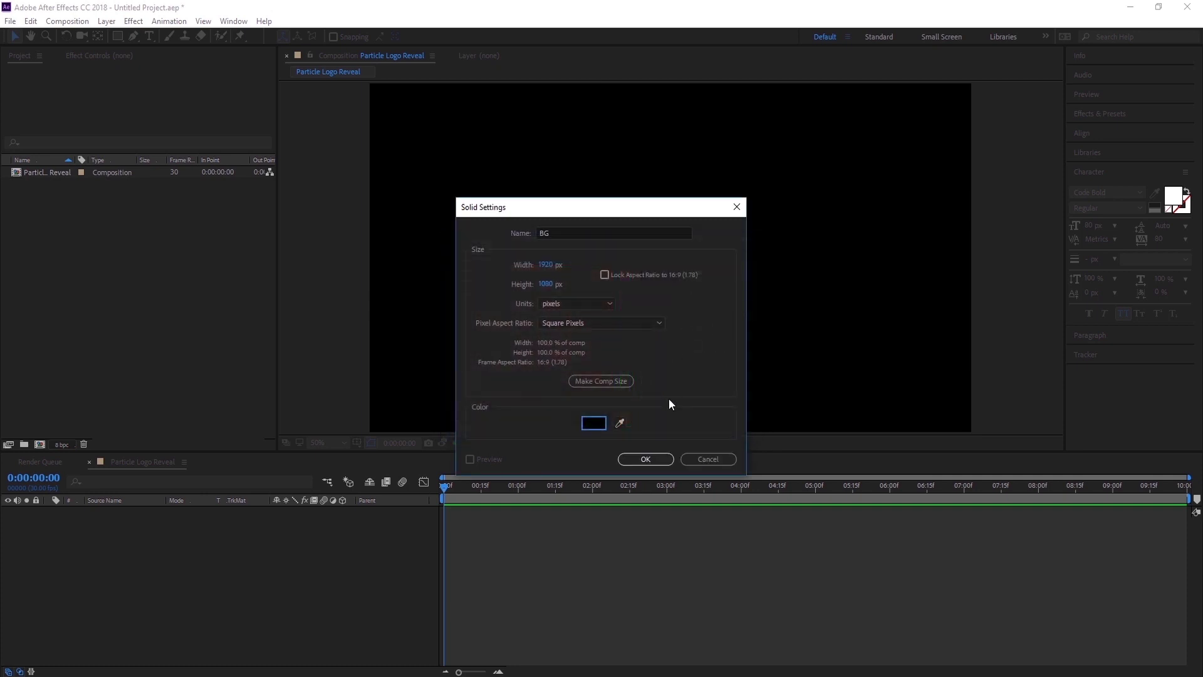
left_click(644, 459)
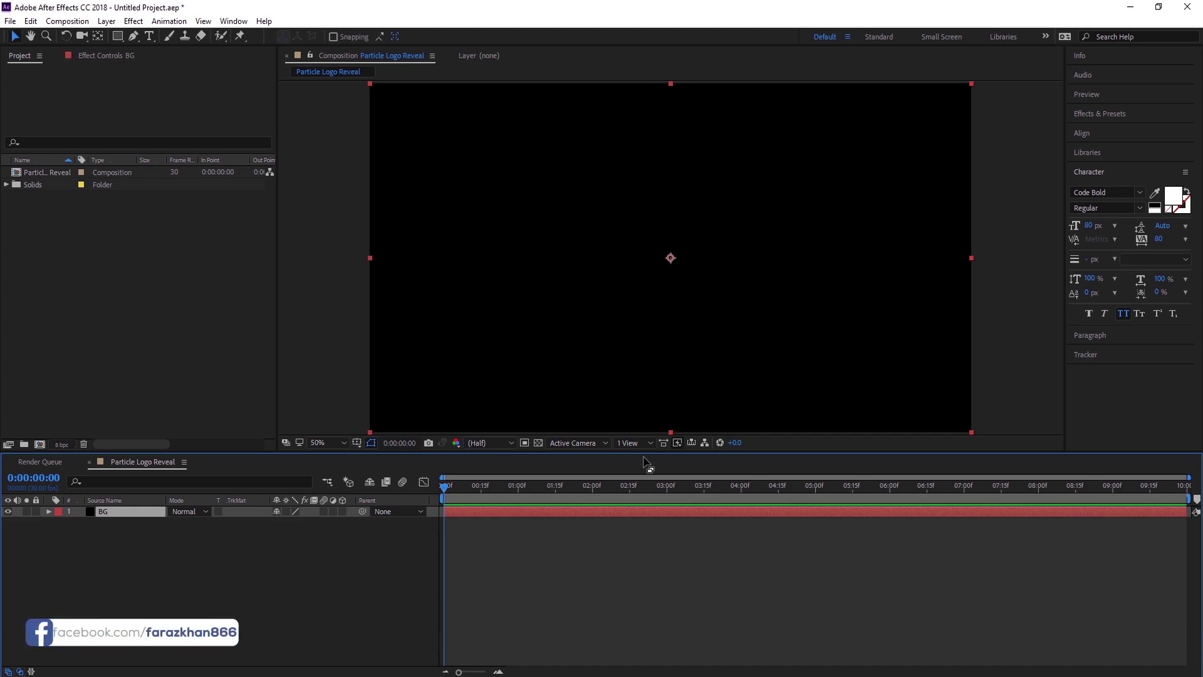
- Apply the Gradient Ramp effect to the BG layer
left_click(1104, 114)
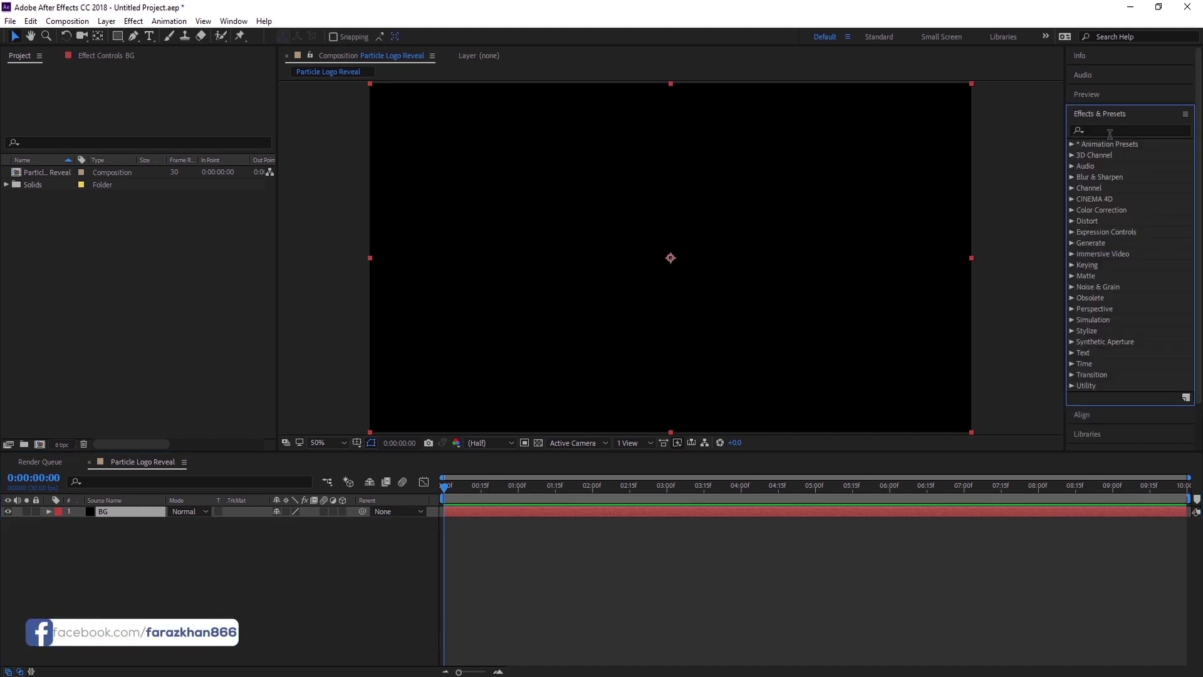
left_click(1108, 130)
type("ramp")
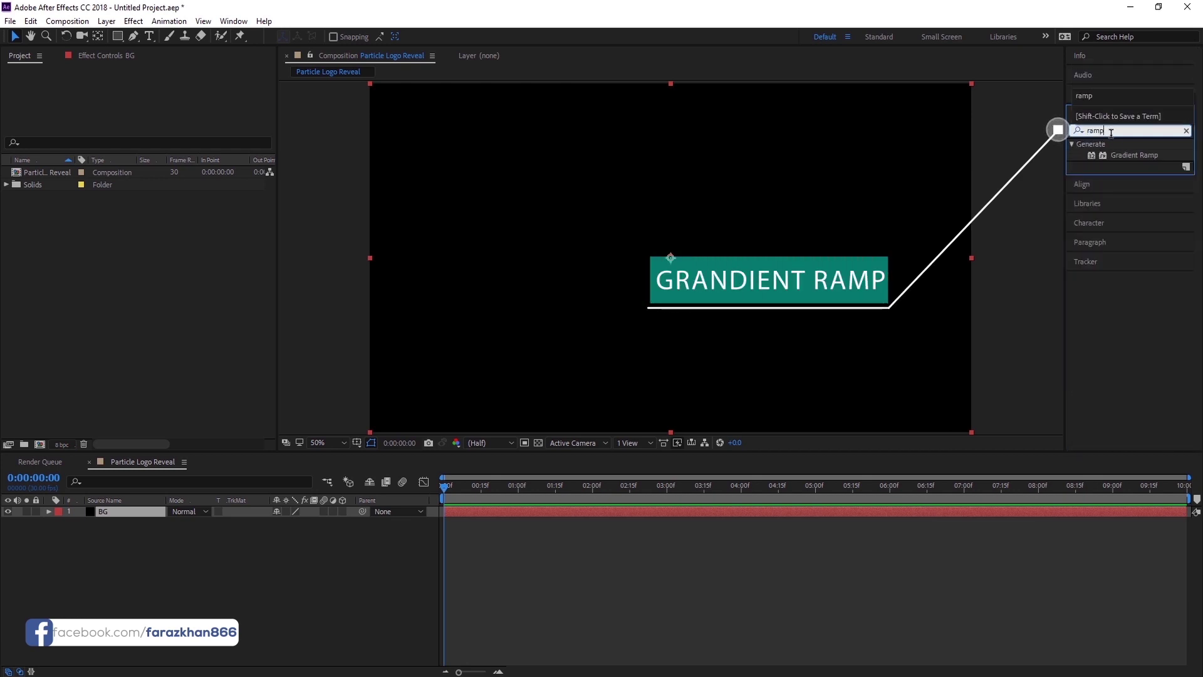
left_click(1126, 156)
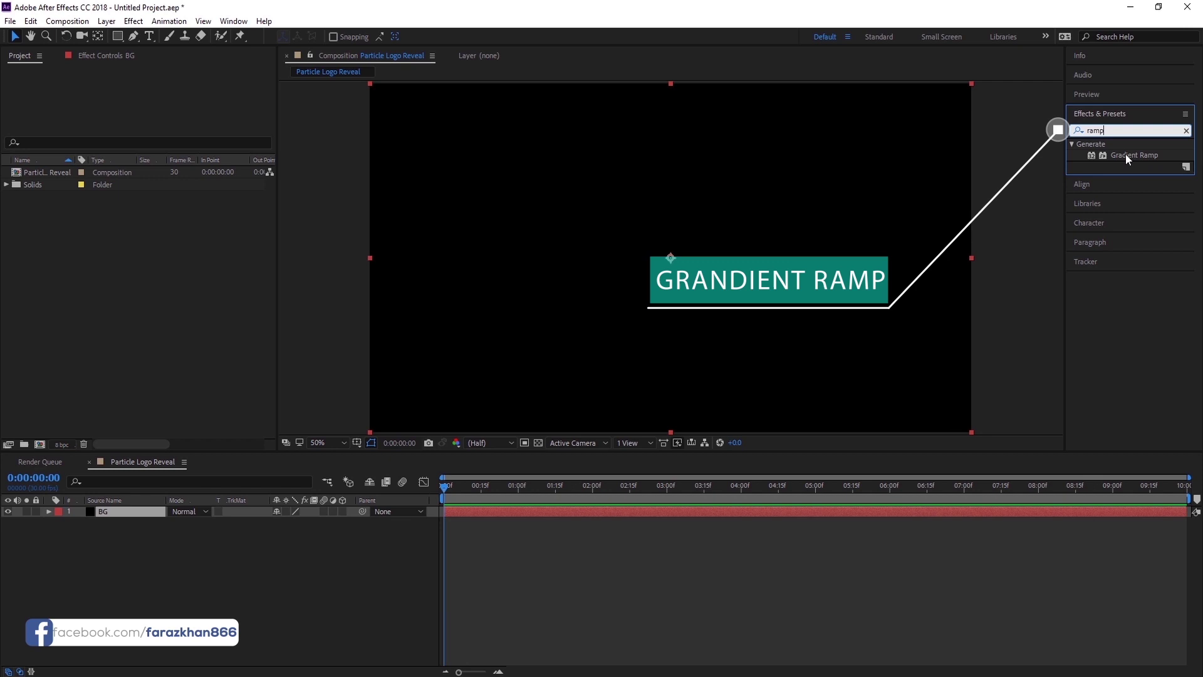
left_click(1126, 155)
left_click_drag(1126, 153, 158, 519)
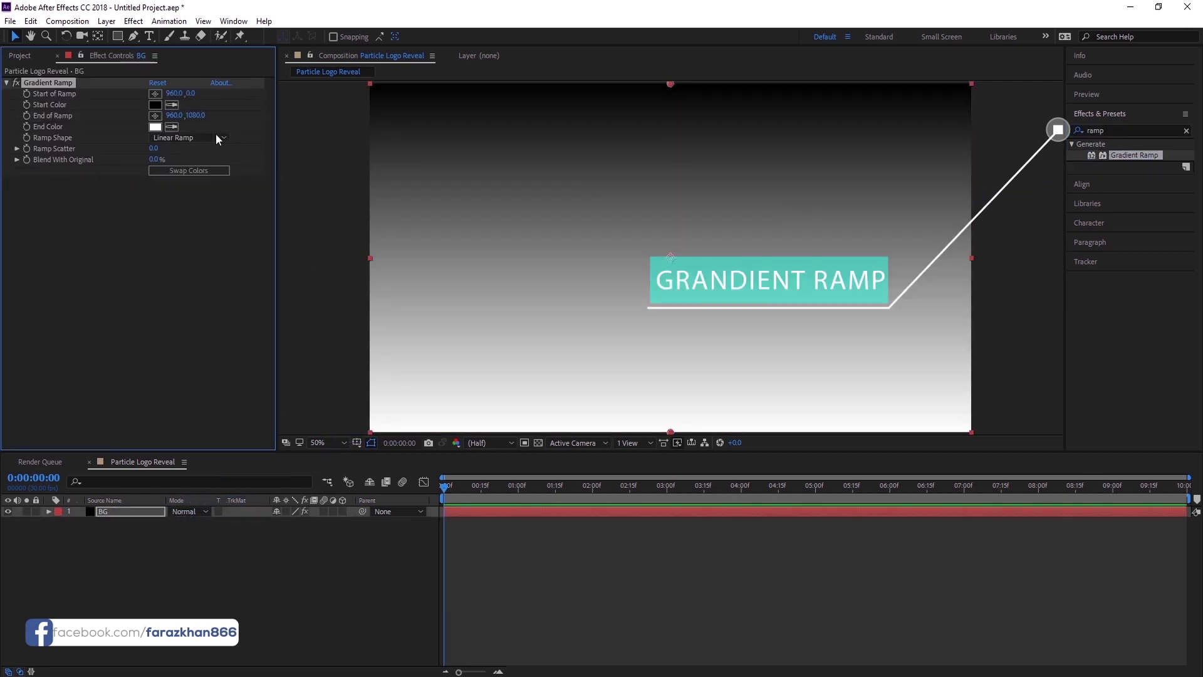
- Set the ramp's start colour to purple-blue 43418F
left_click(154, 105)
left_click(626, 319)
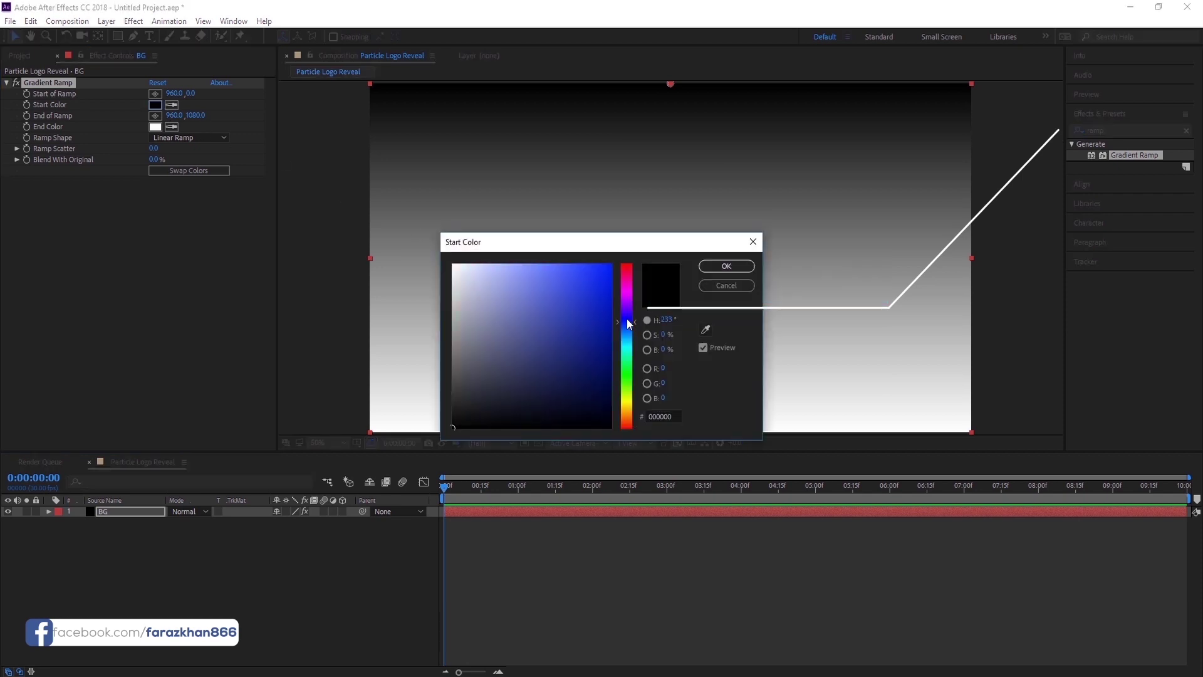
left_click(519, 281)
left_click_drag(519, 281, 539, 336)
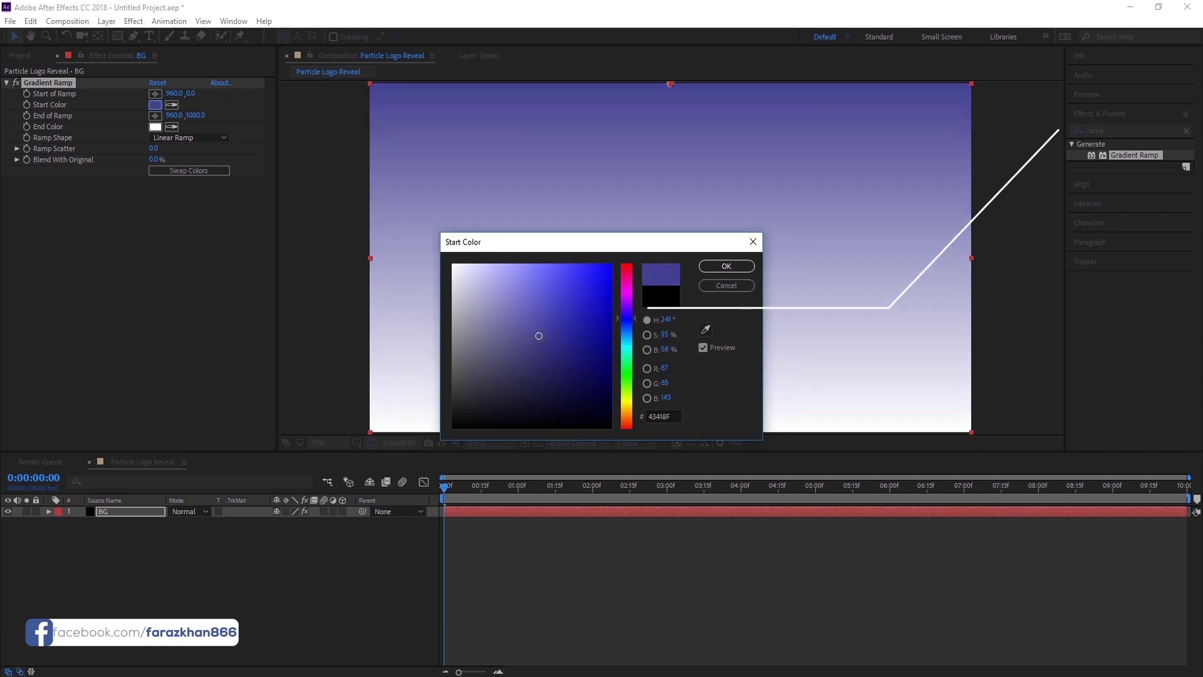
left_click(706, 266)
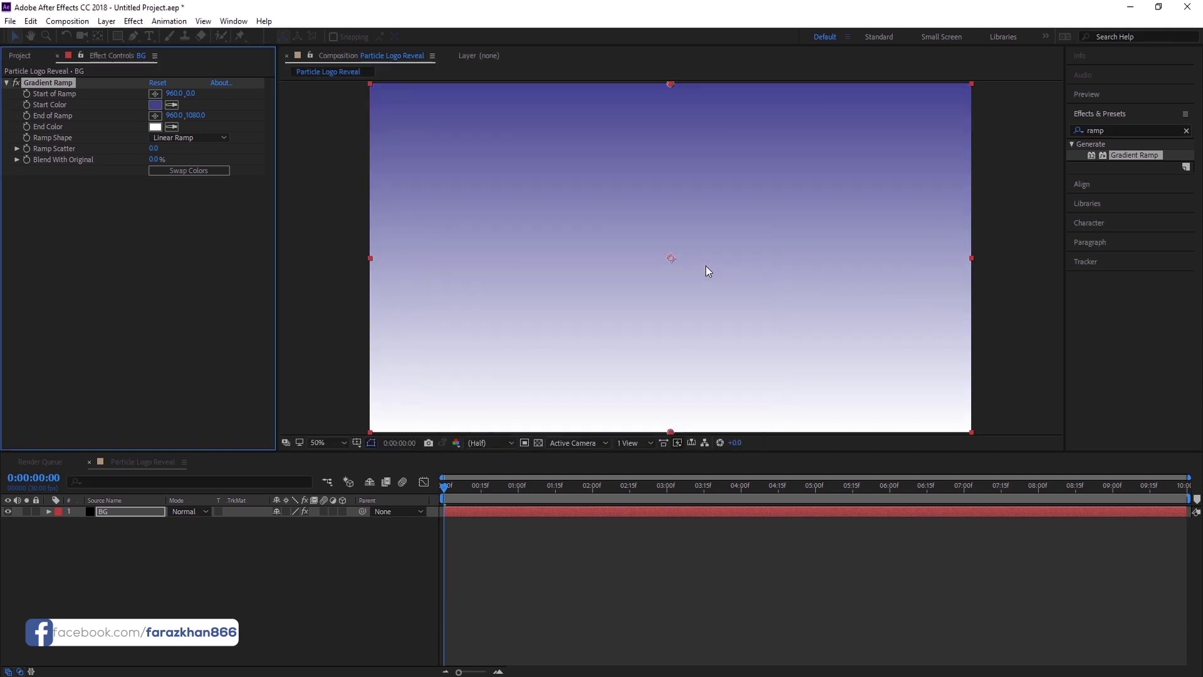
- Make the ramp's end colour black and run it from top-right to bottom-left
left_click(155, 127)
left_click_drag(465, 316, 563, 455)
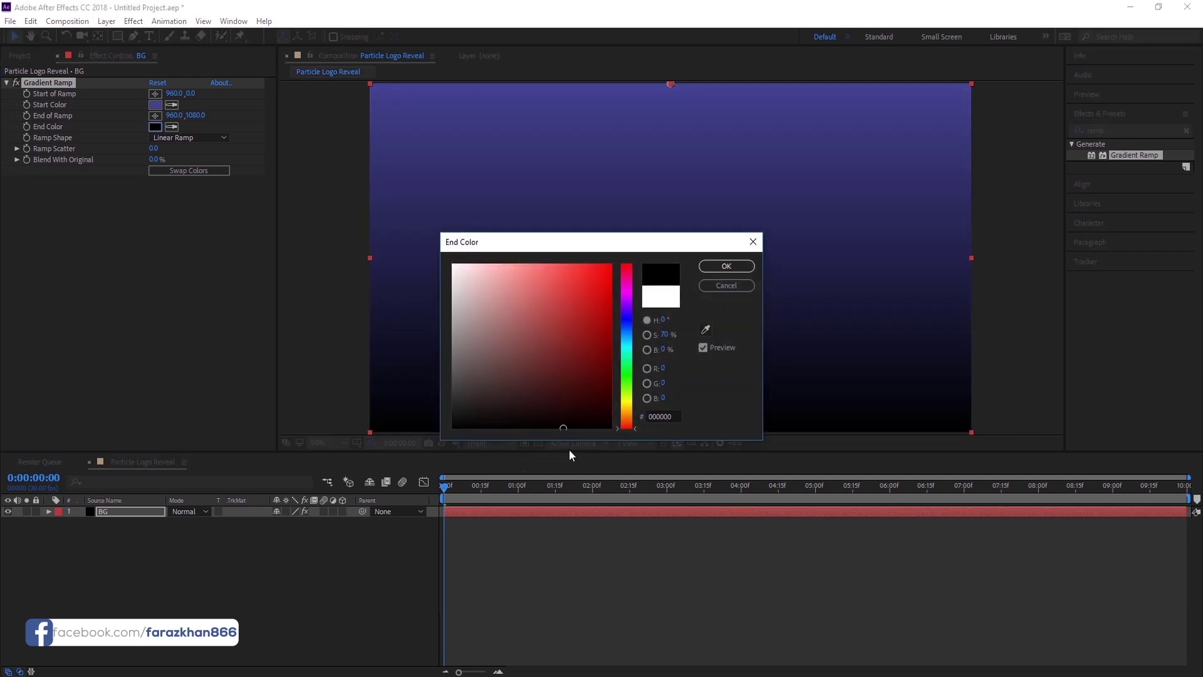
left_click(627, 320)
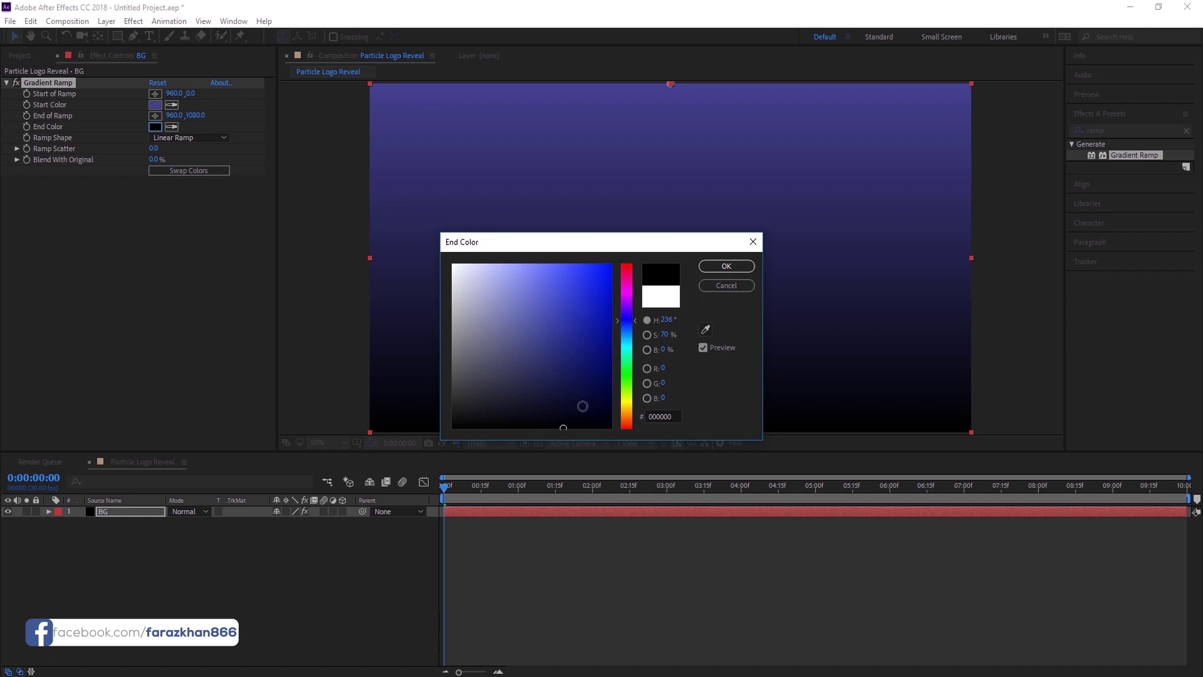
left_click(596, 430)
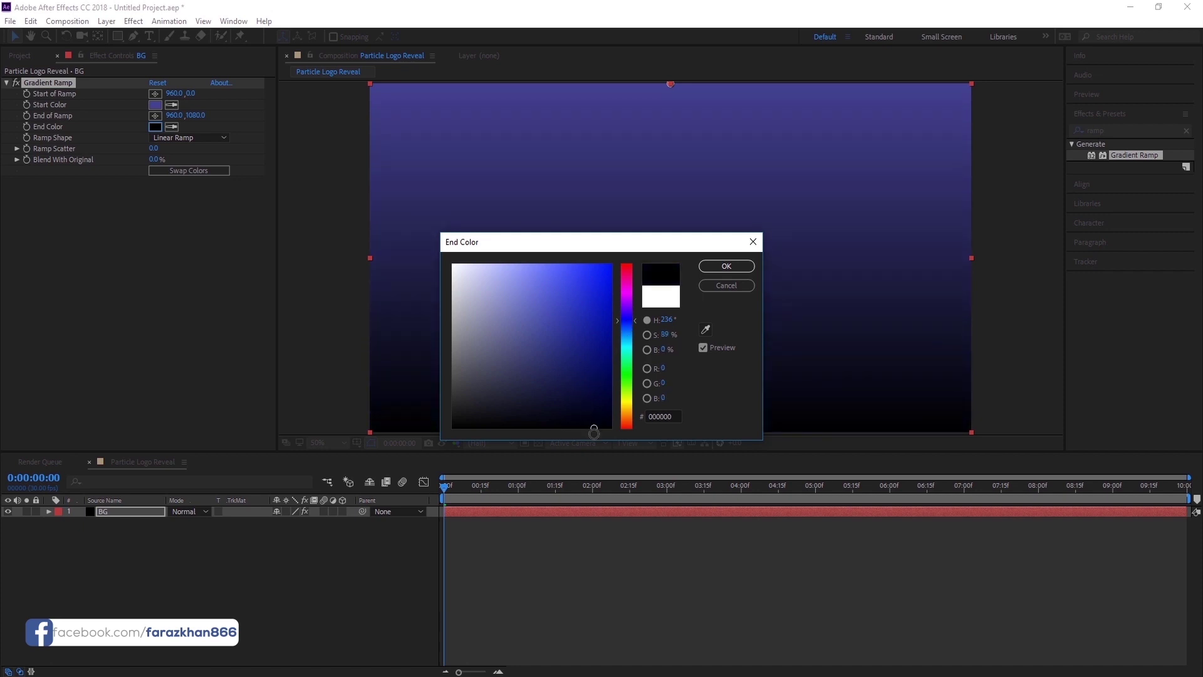
left_click(709, 268)
left_click_drag(667, 436, 514, 458)
left_click_drag(670, 84, 895, 68)
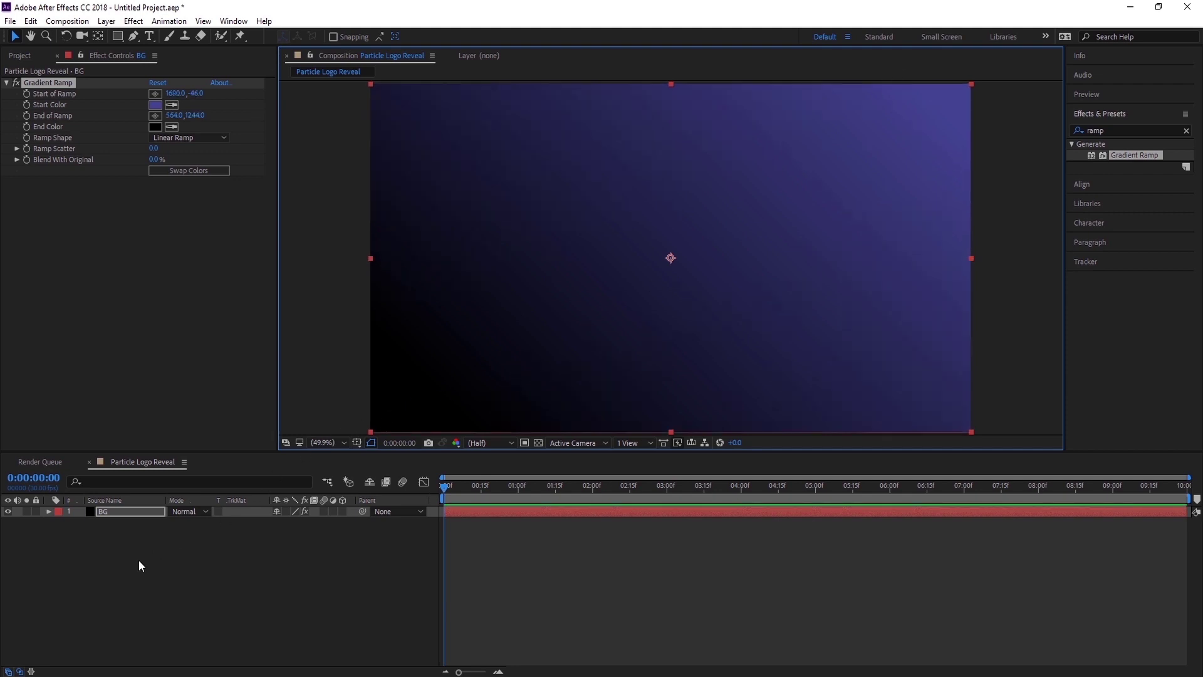
- Import Motion Square Logo.png into the project
left_click(18, 57)
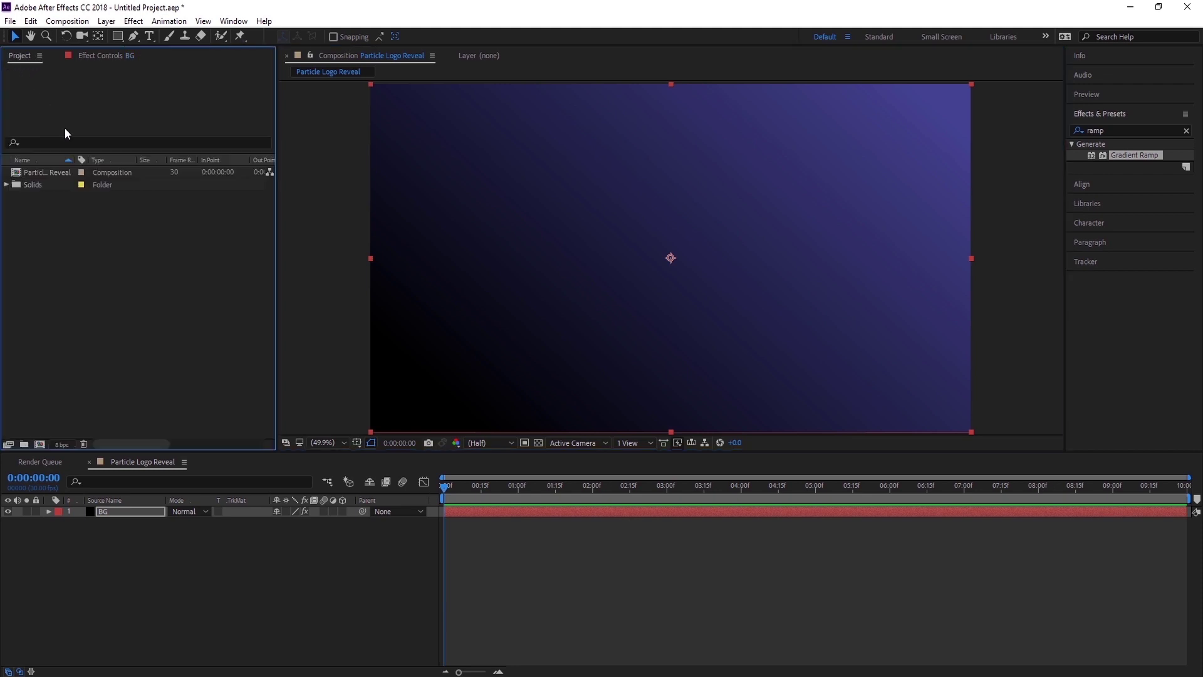
double_click(154, 231)
left_click(324, 187)
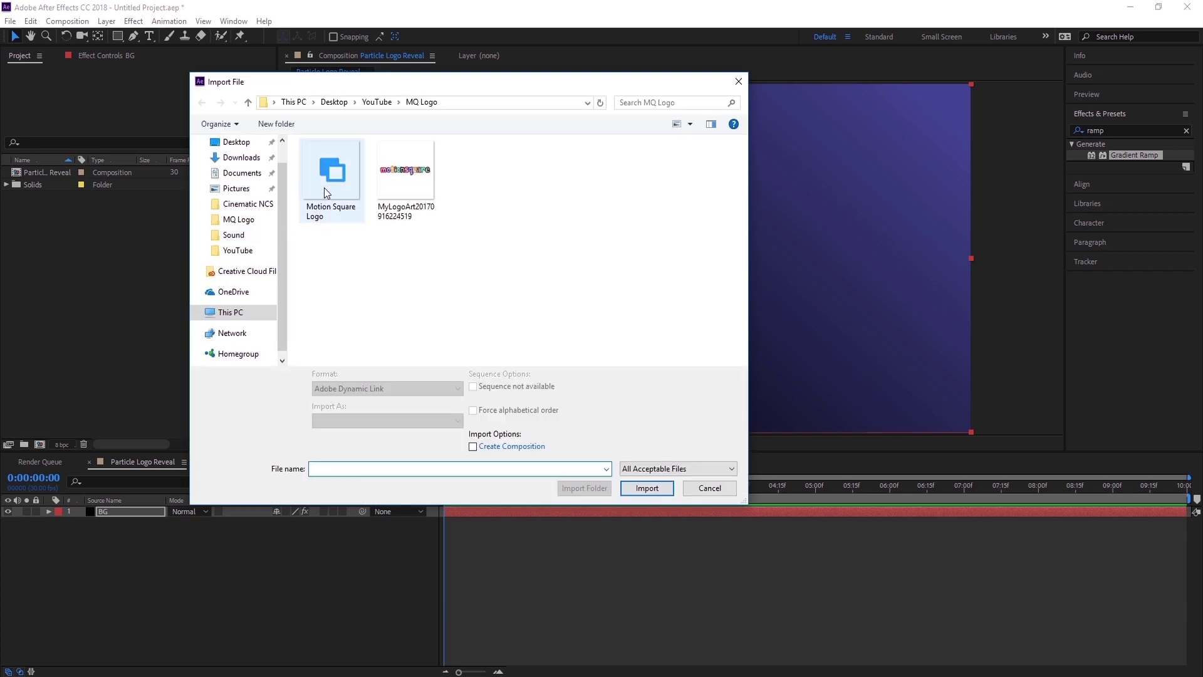
left_click(647, 479)
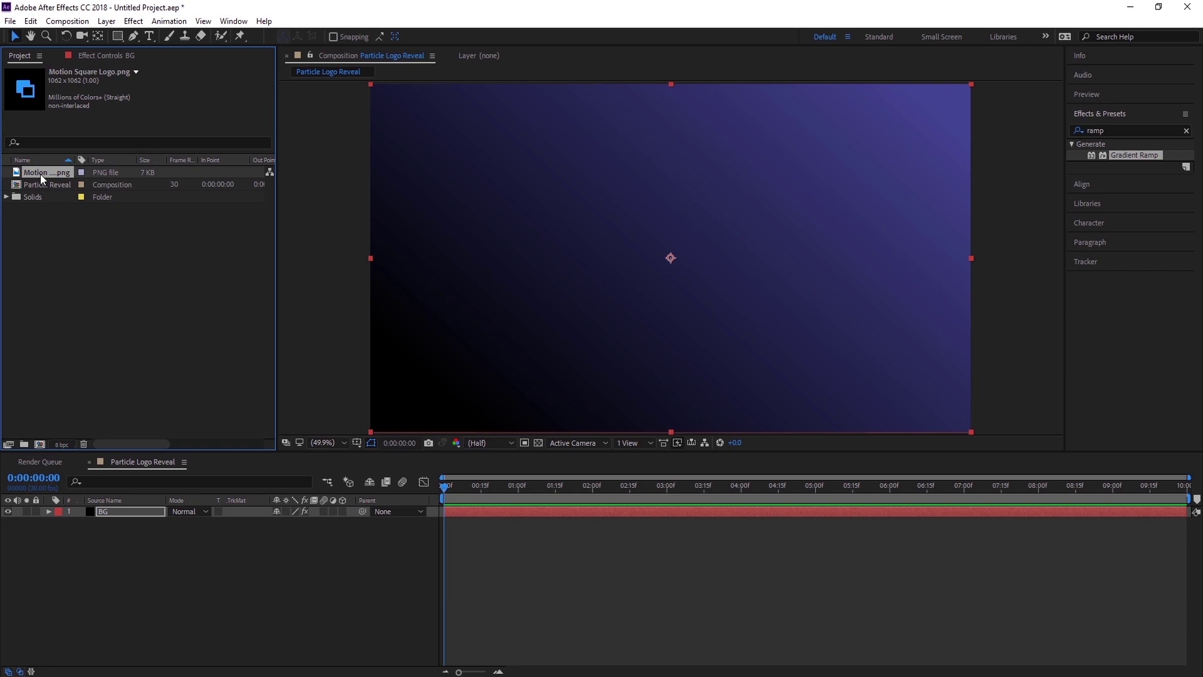
- Place the logo above BG in the timeline and scale it down to about 40%
left_click_drag(40, 174, 108, 510)
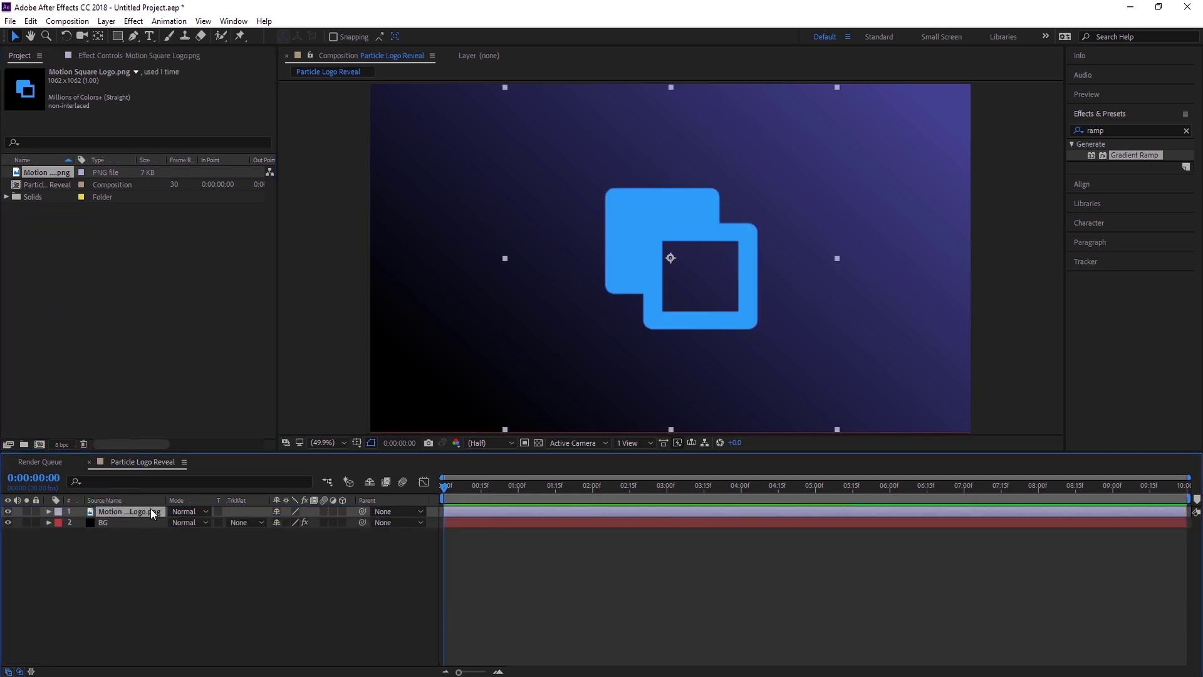
key("s")
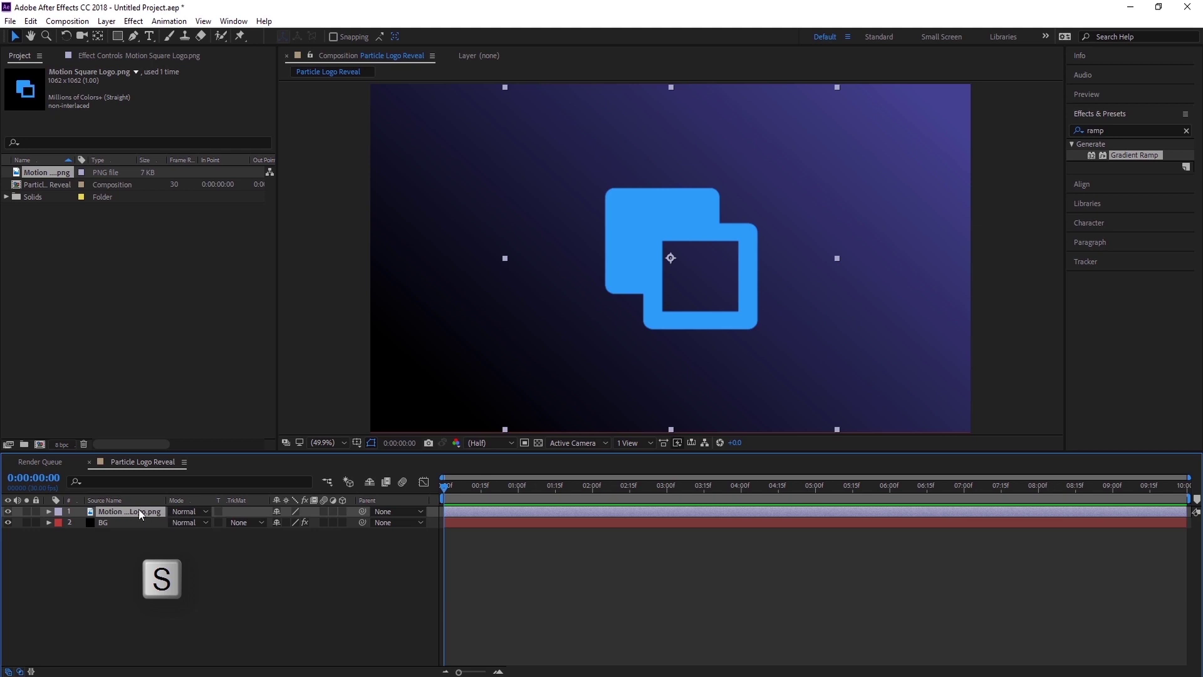
key("s")
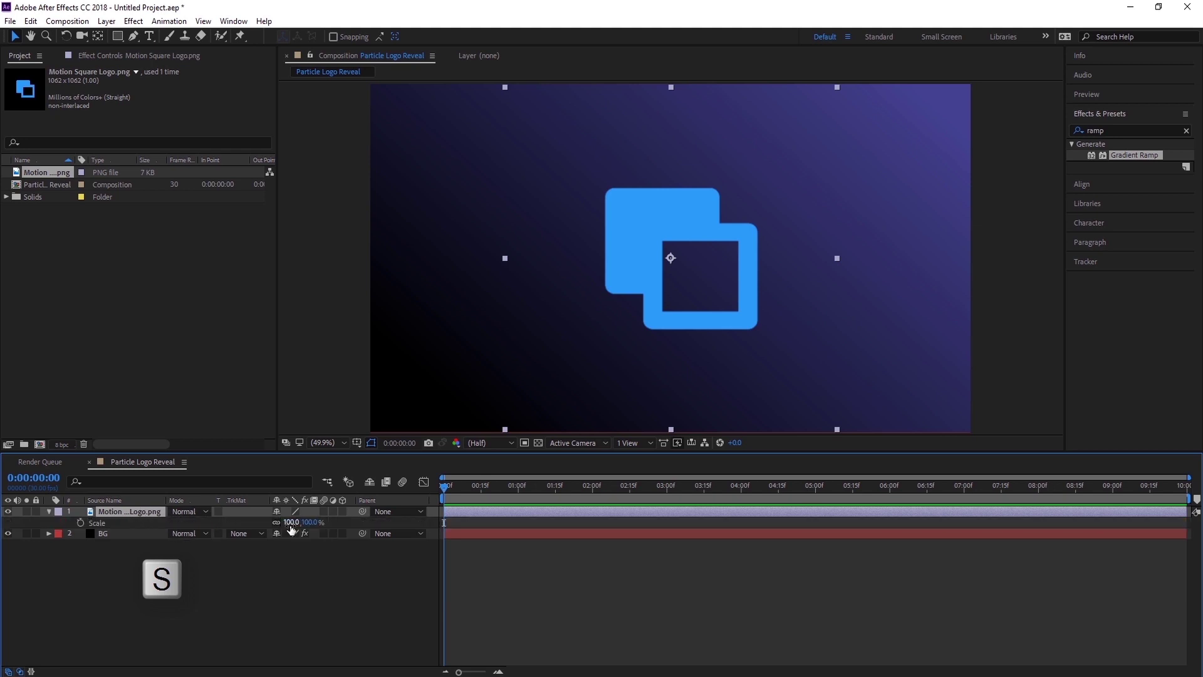
left_click_drag(291, 522, 255, 523)
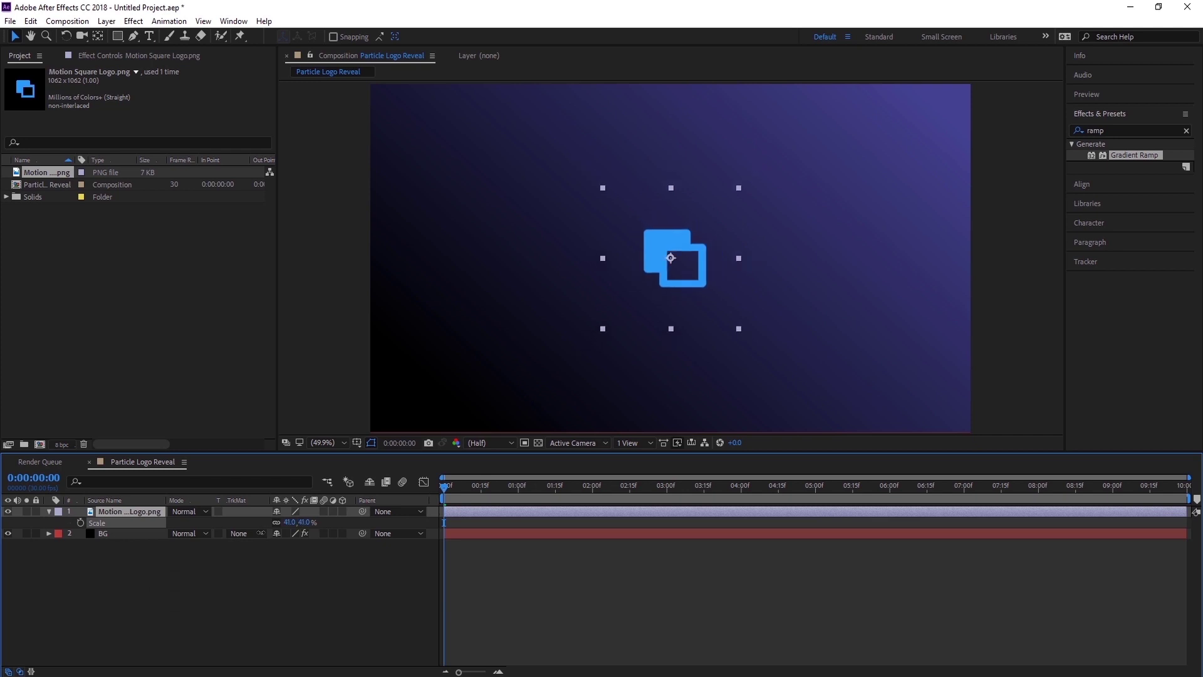
left_click(232, 568)
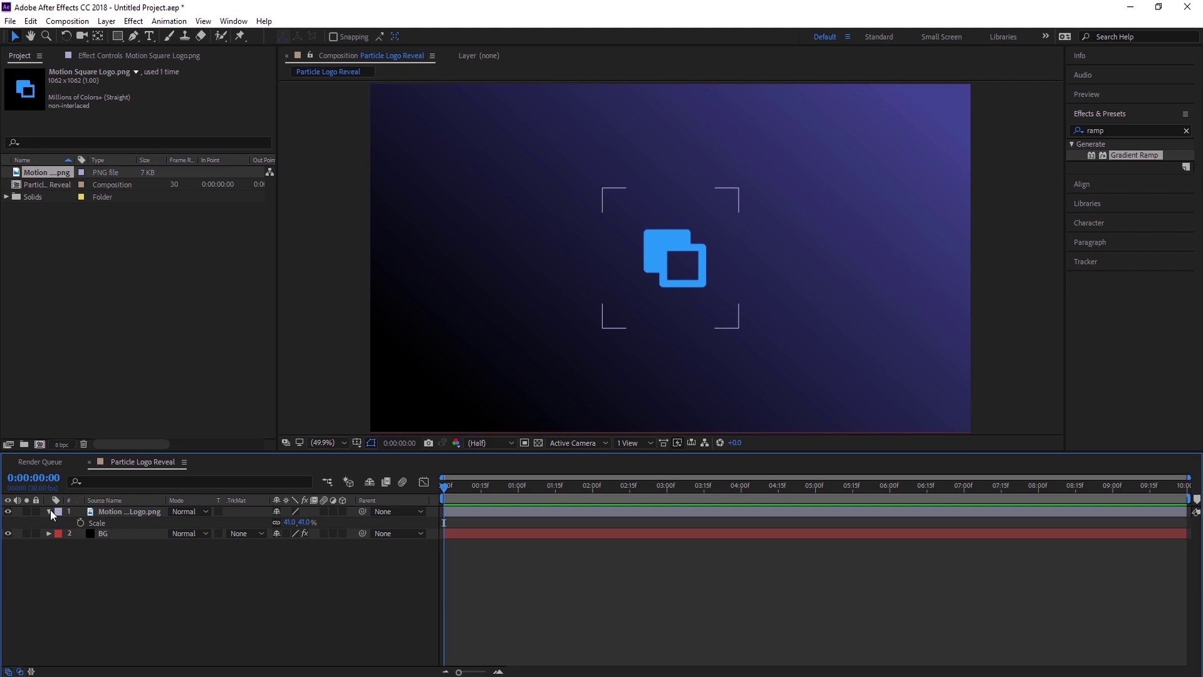
- Add a black full-frame solid named 'BG Shades' at the top of the layer stack
left_click(48, 511)
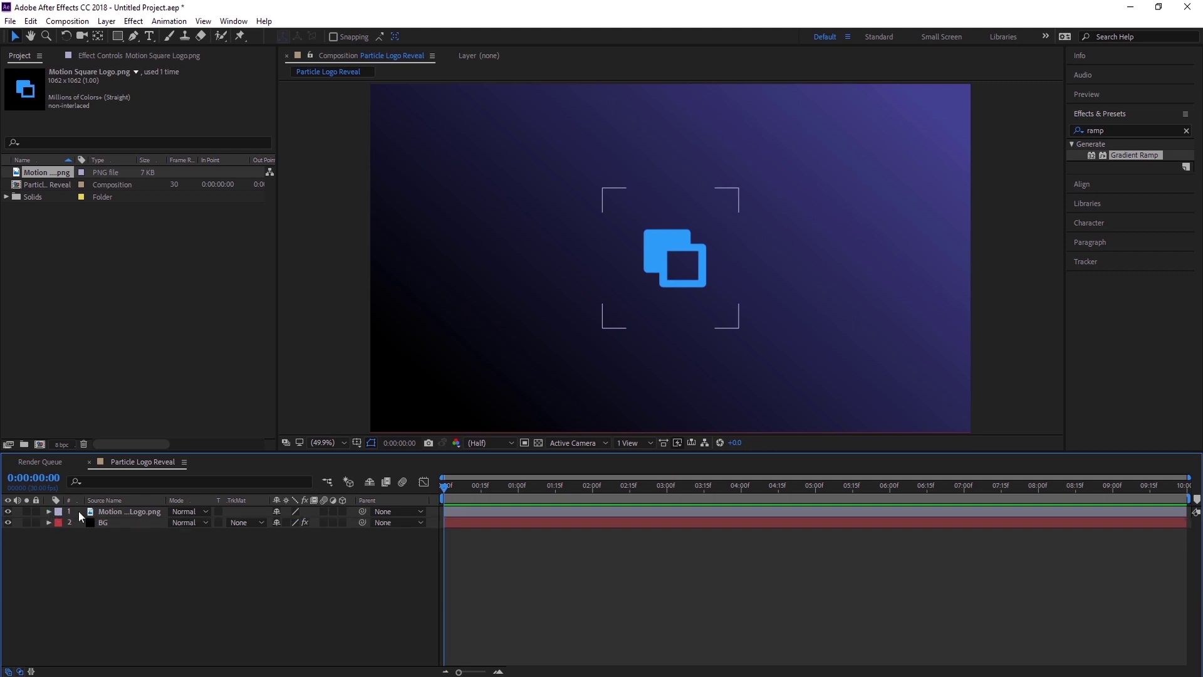
right_click(140, 578)
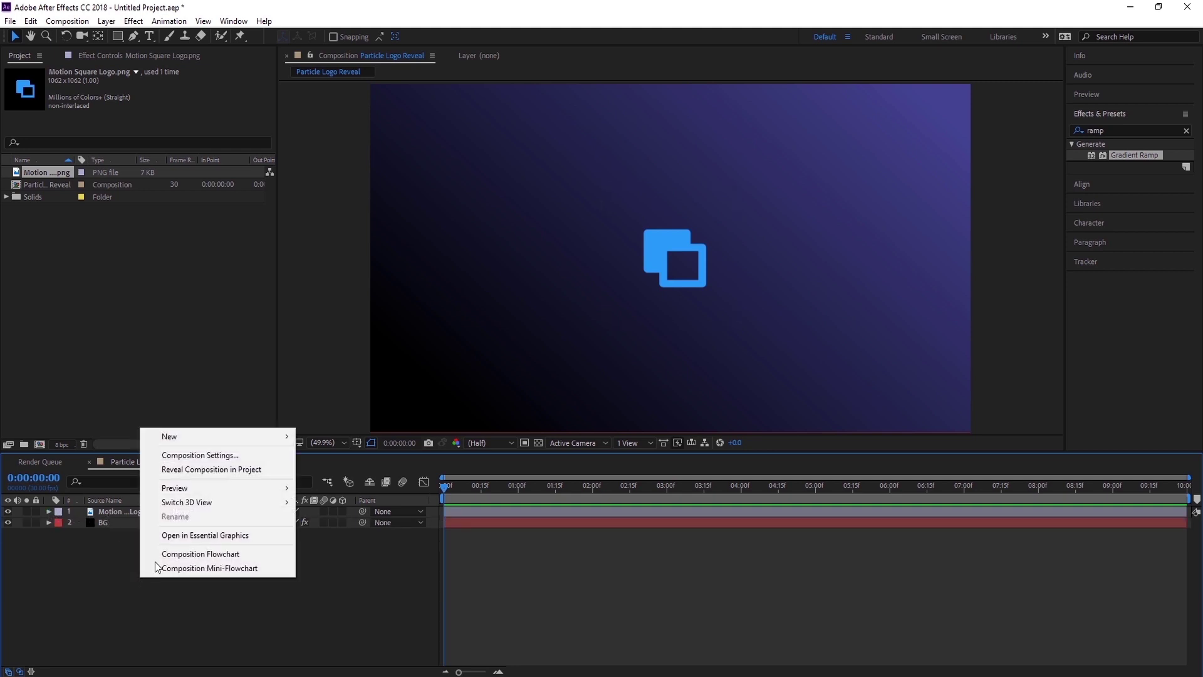
mouse_move(227, 436)
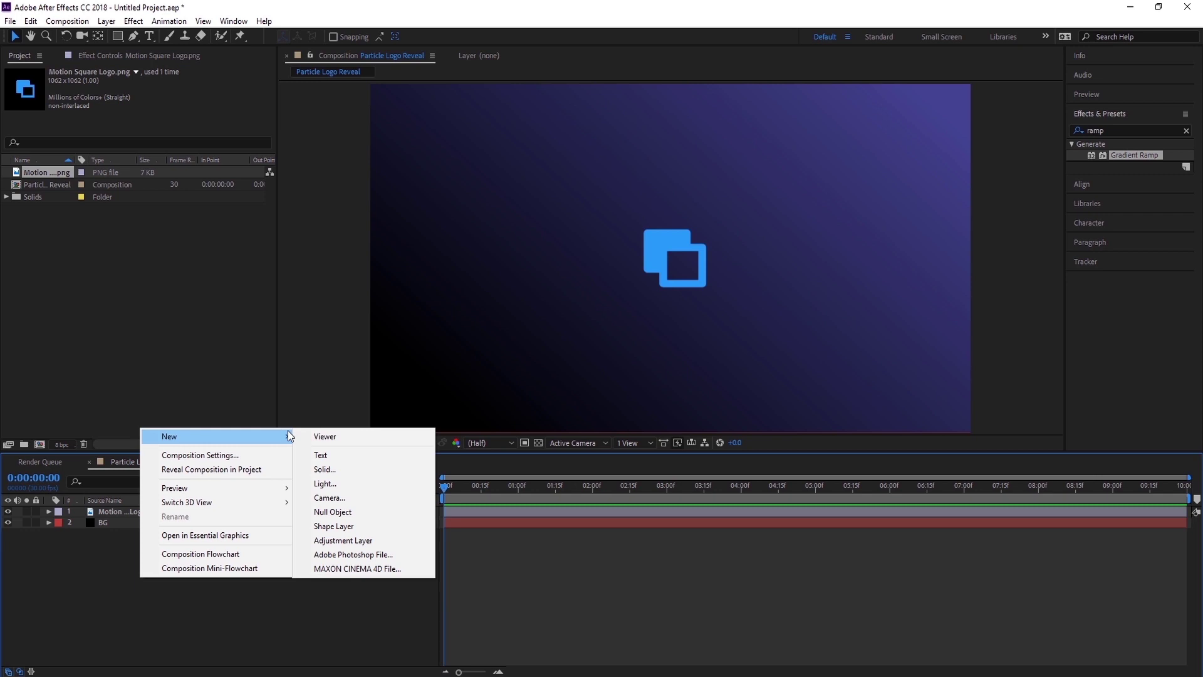
left_click(322, 468)
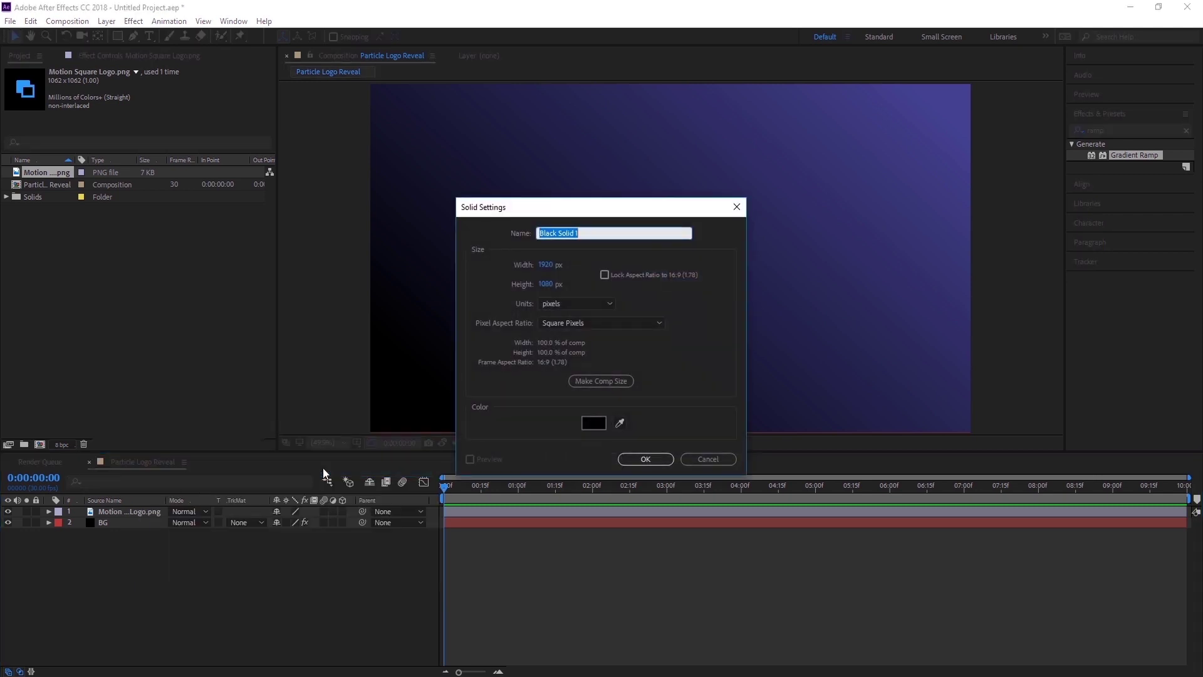
type("BG Shades")
left_click(632, 459)
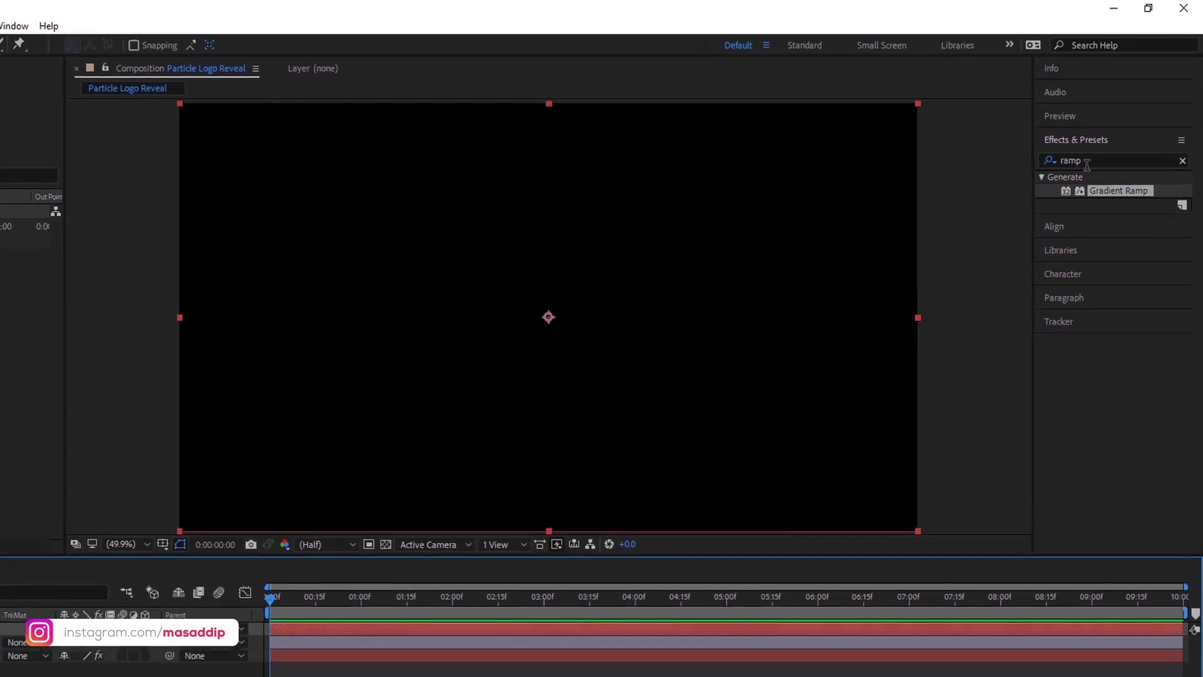
- Apply the Fractal Noise effect to the BG Shades layer
left_click(1075, 140)
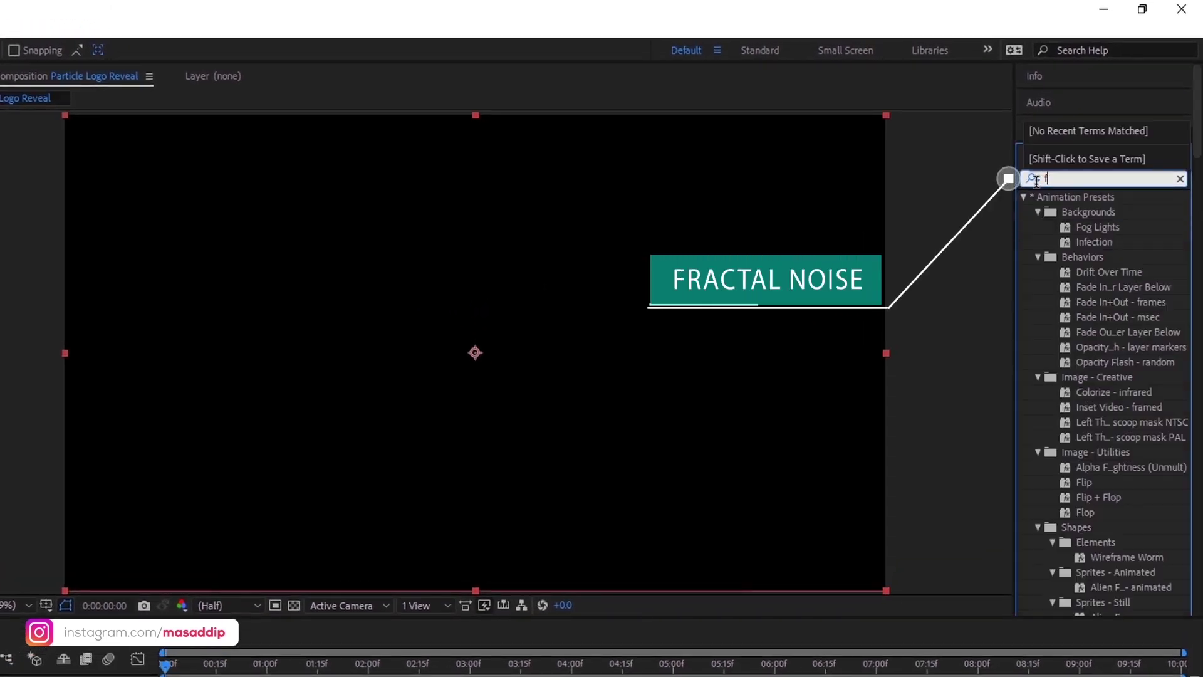
type("rac")
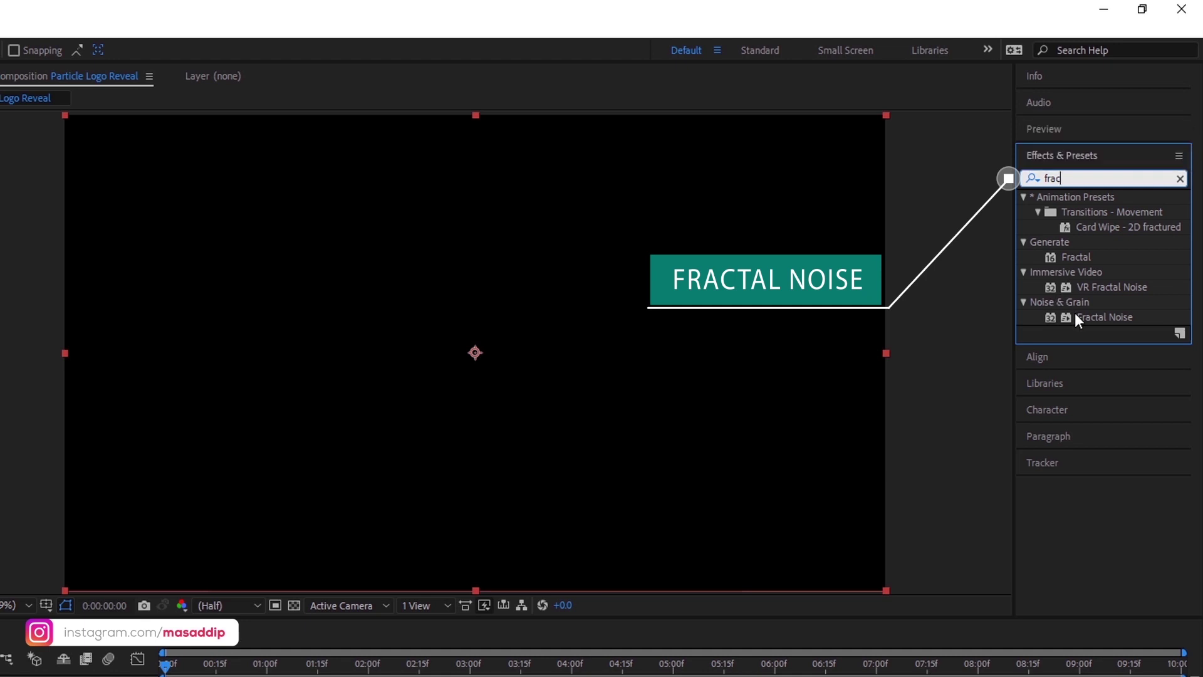
left_click_drag(1088, 319, 386, 455)
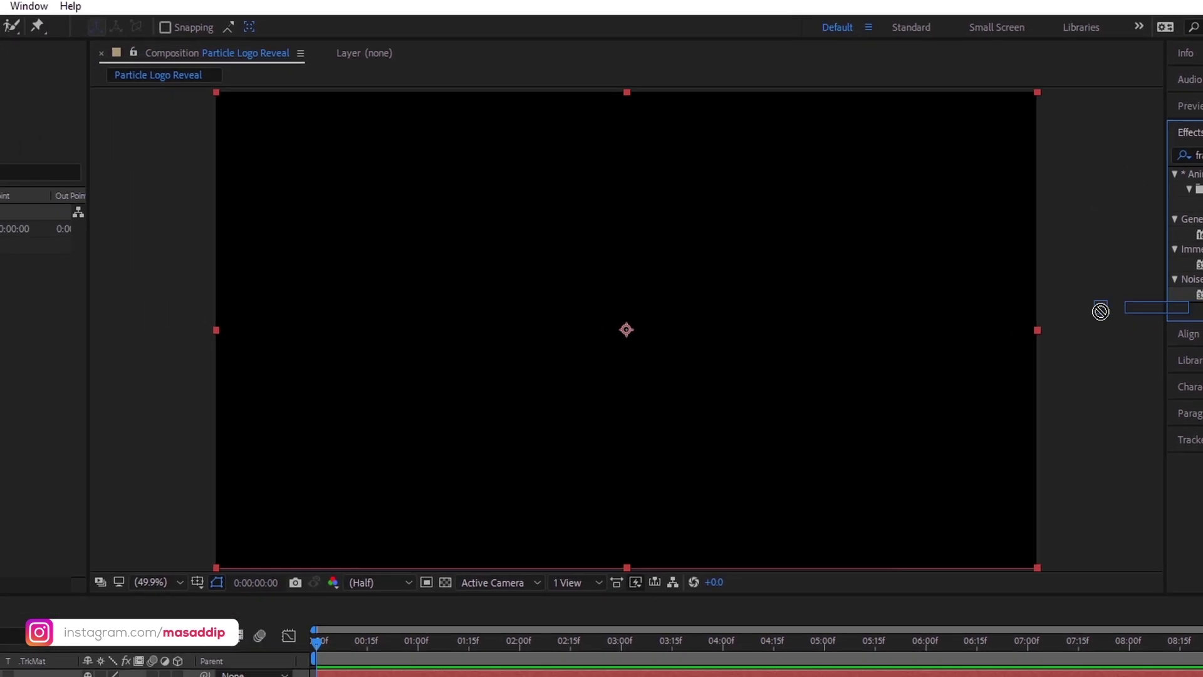
left_click_drag(825, 382, 825, 382)
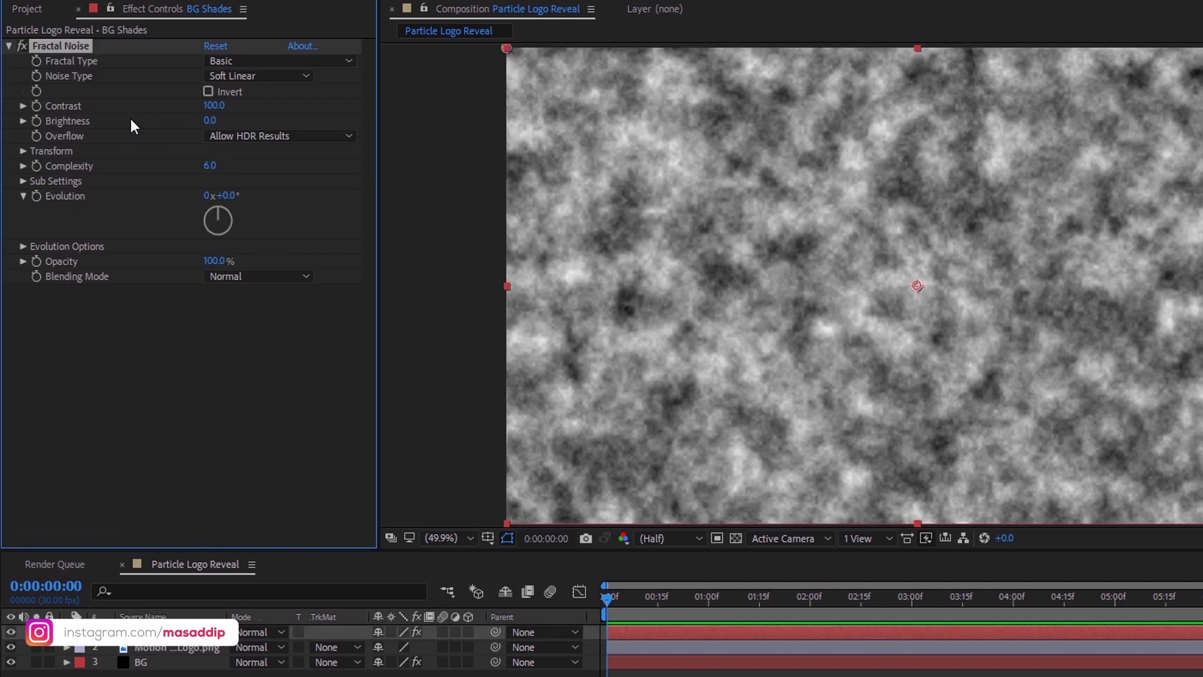
- Set Fractal Noise Contrast to 50, Brightness to 30 and Complexity to 1
left_click(213, 105)
type("50")
left_click(209, 369)
left_click(209, 121)
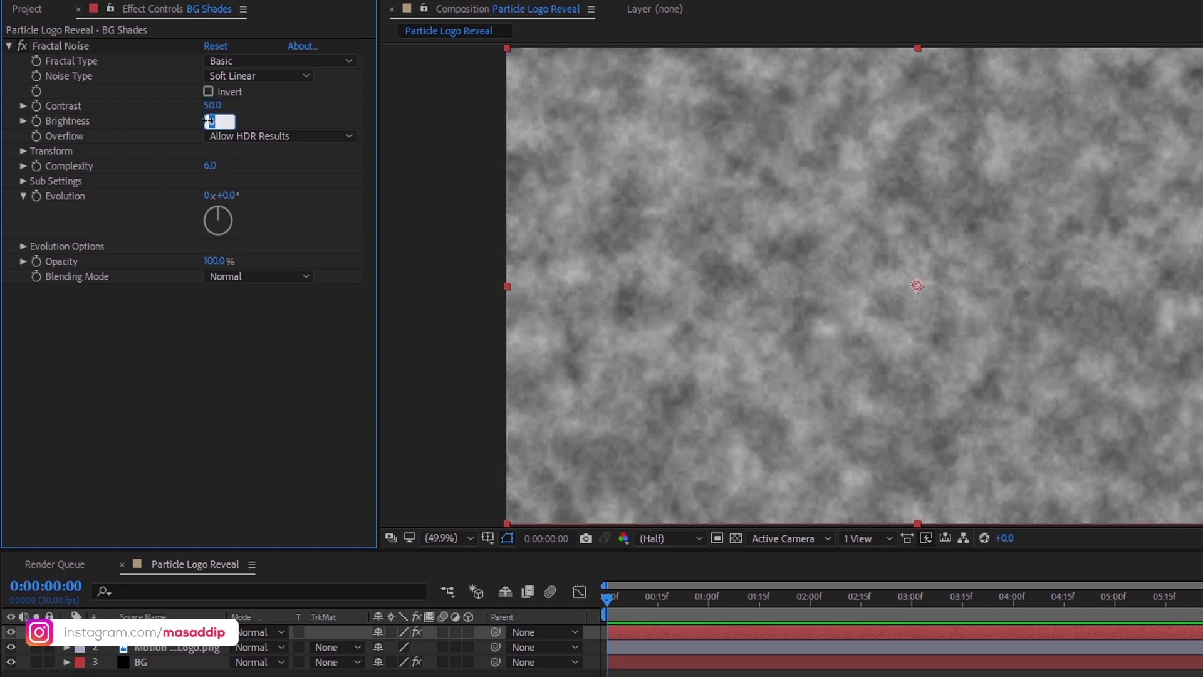
type("30")
left_click(239, 424)
left_click(212, 168)
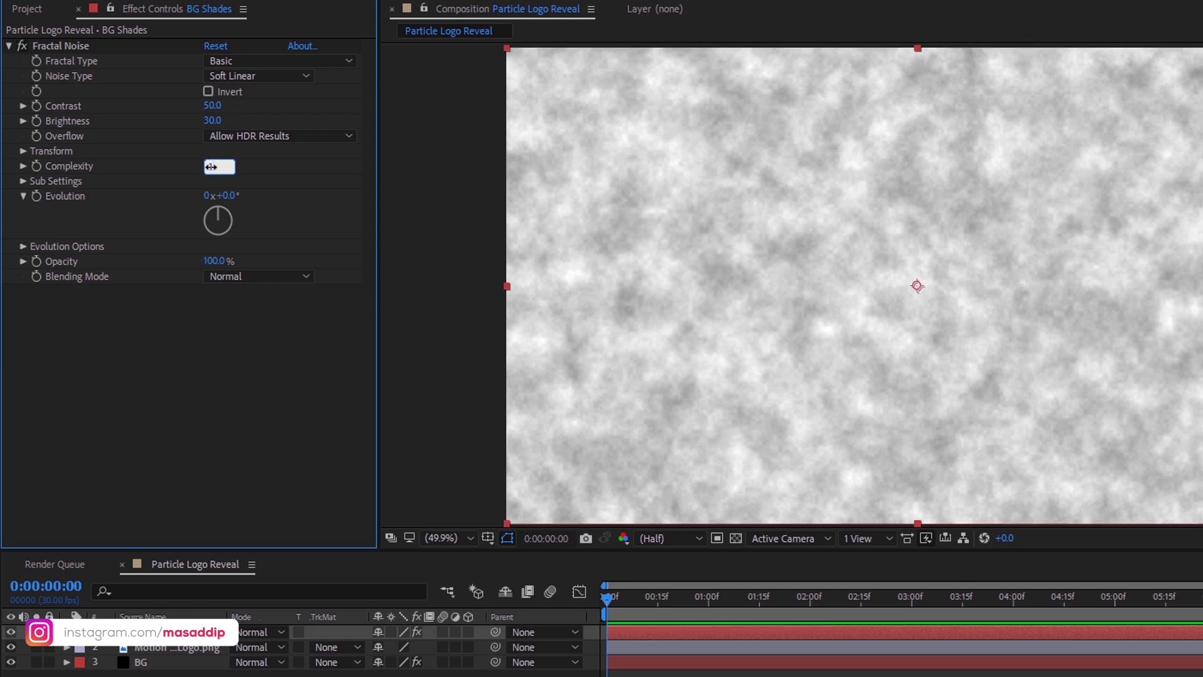
left_click(214, 357)
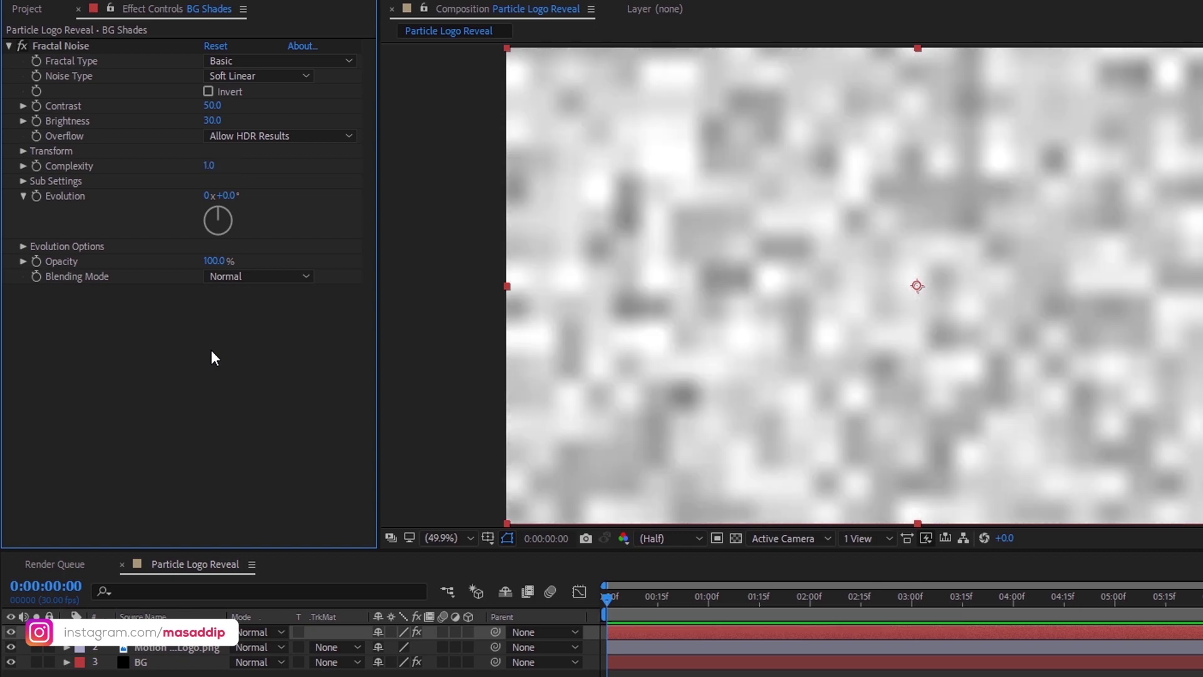
- Turn off Uniform Scaling and stretch the noise to Width 1000, Height 500
left_click(22, 151)
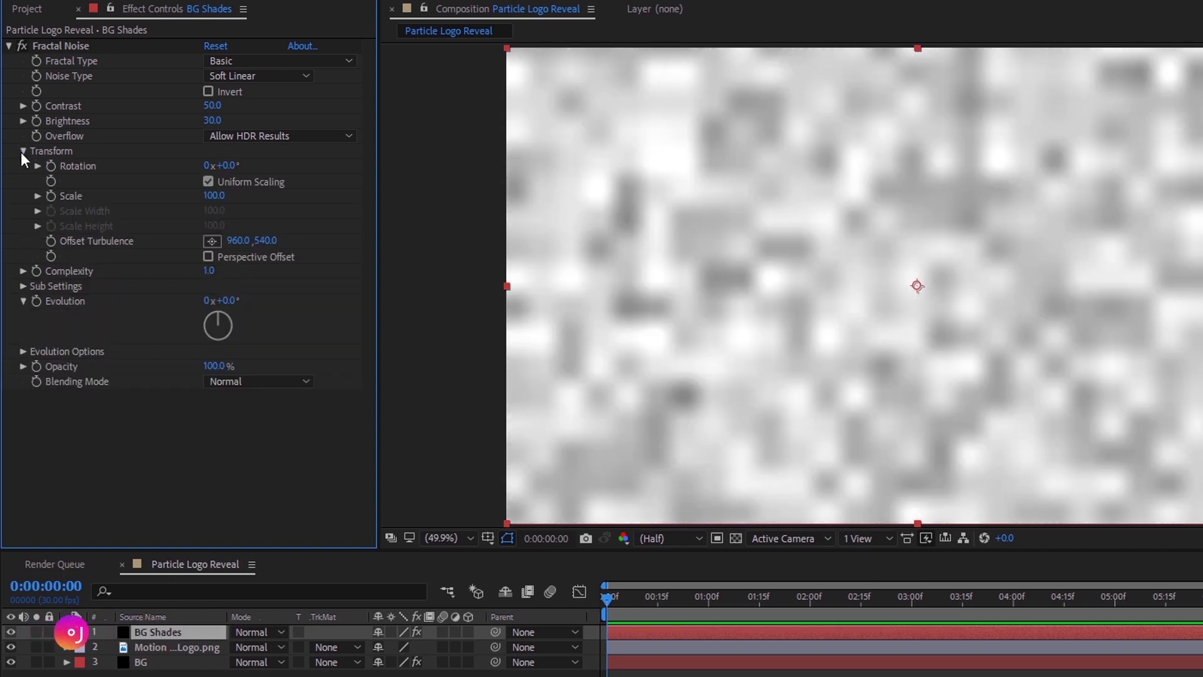
left_click(208, 182)
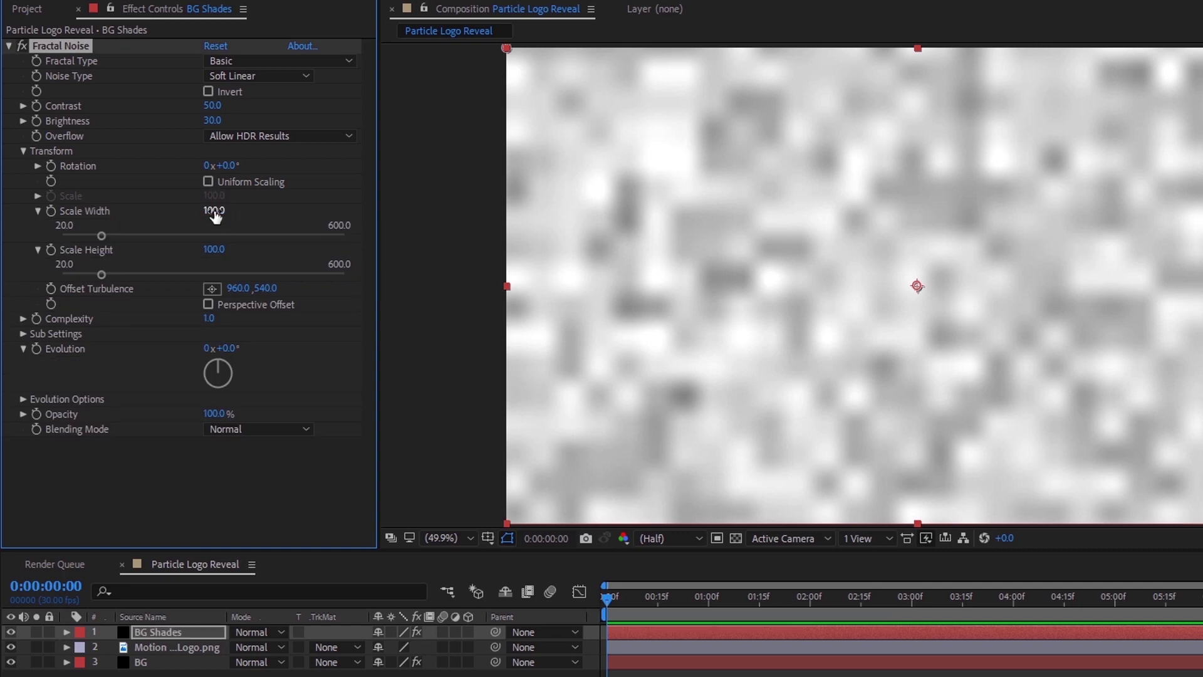
left_click(213, 211)
type("1000")
left_click(241, 474)
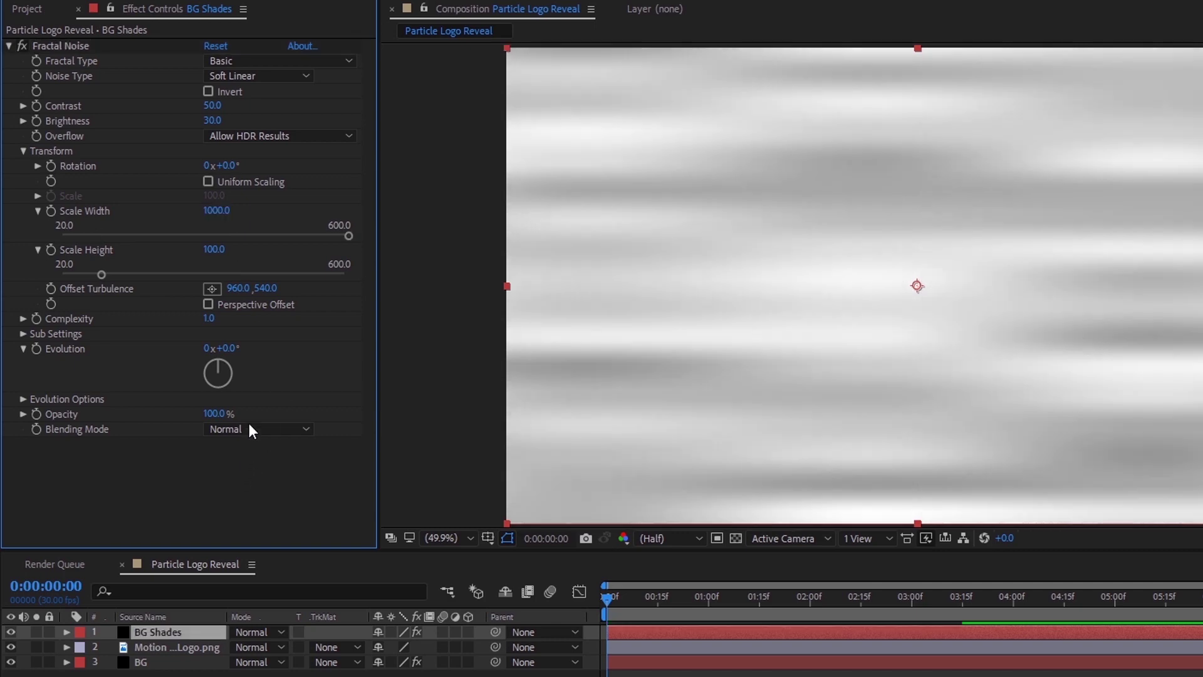
left_click(209, 250)
type("900")
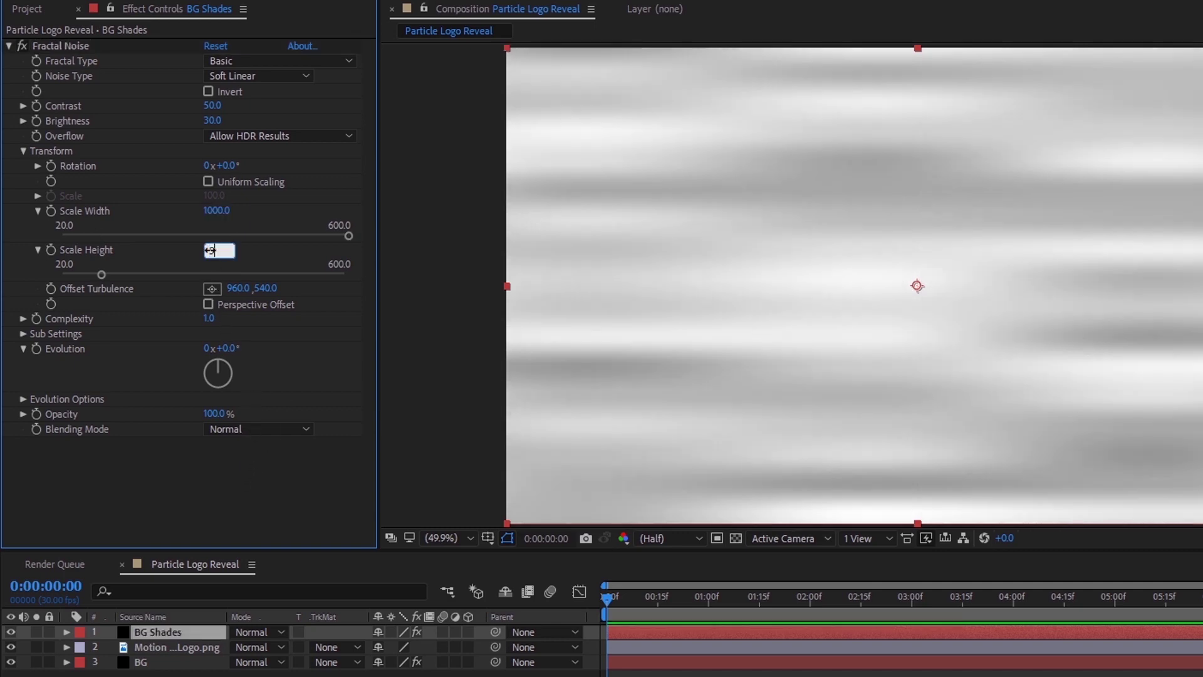
left_click(204, 490)
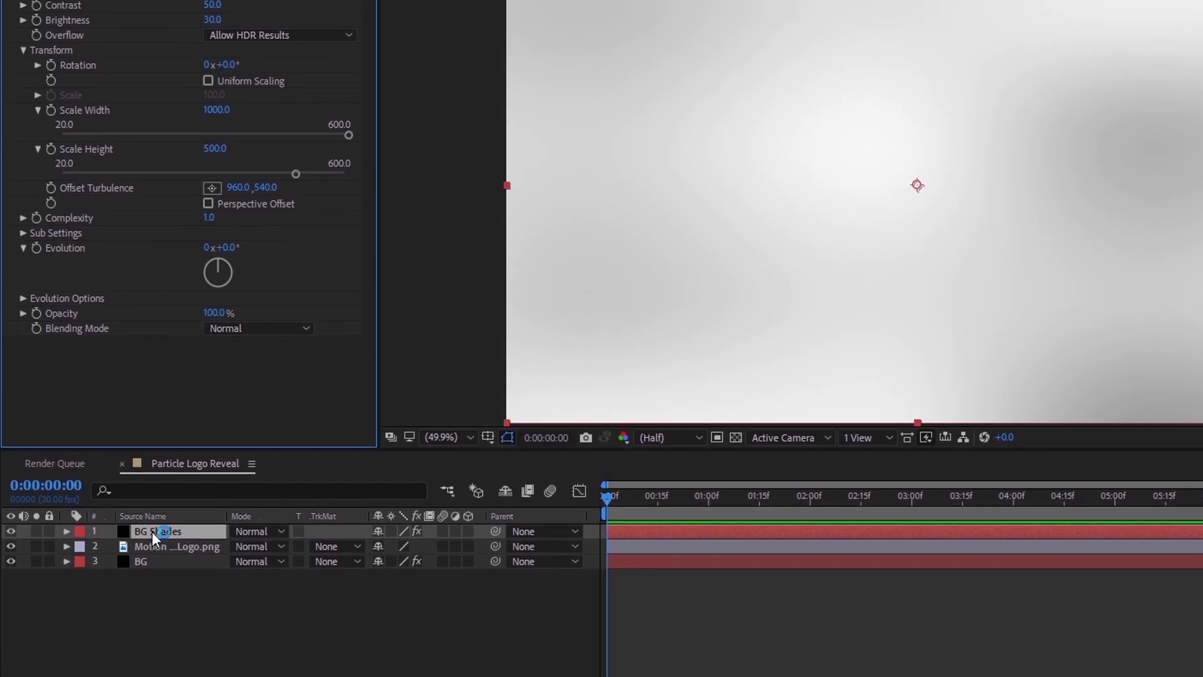
- Move BG Shades below the logo layer and set its blend mode to Multiply
left_click_drag(152, 531, 156, 554)
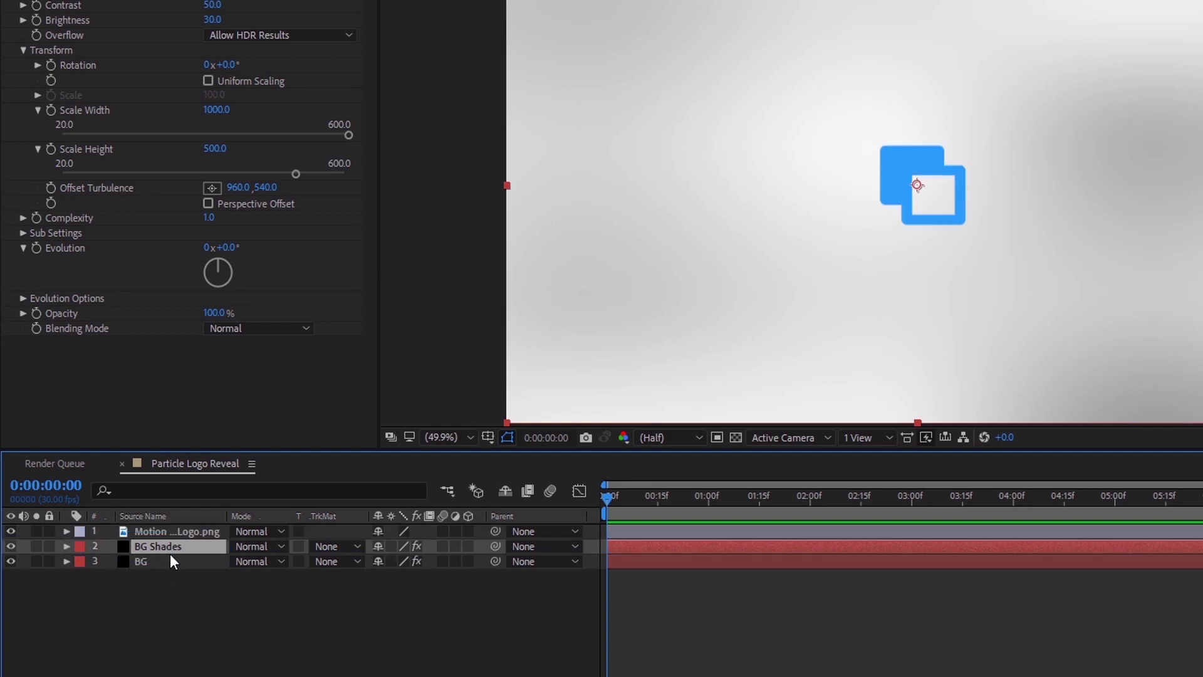
left_click(280, 546)
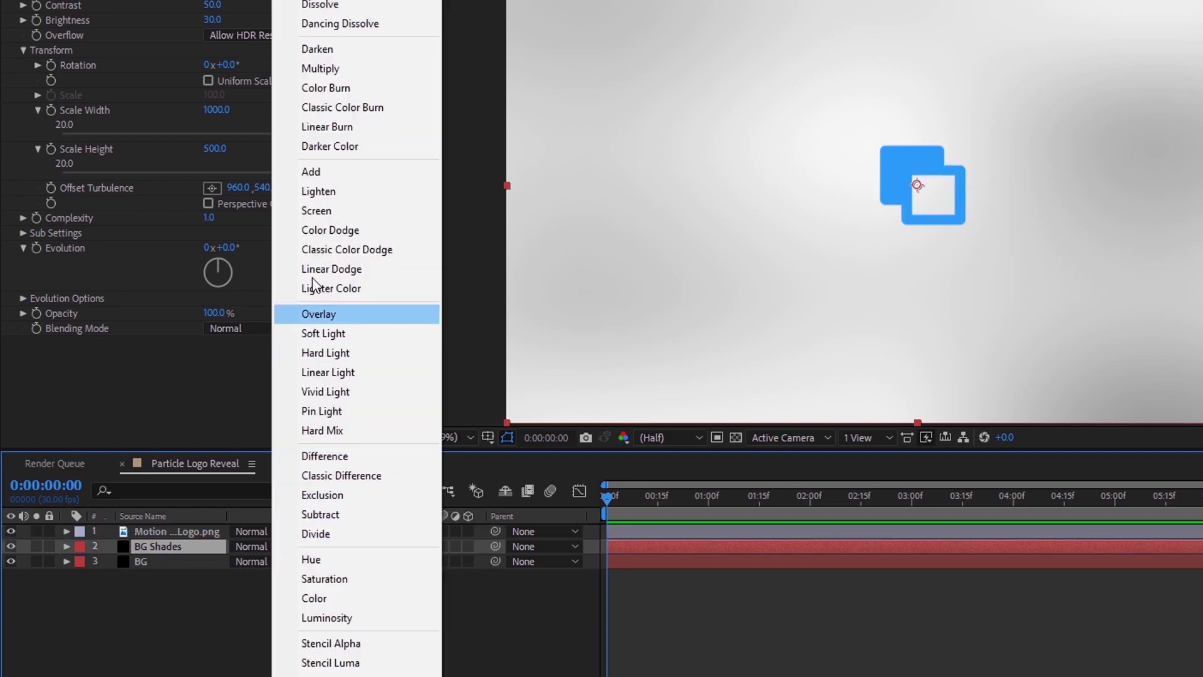
left_click(322, 69)
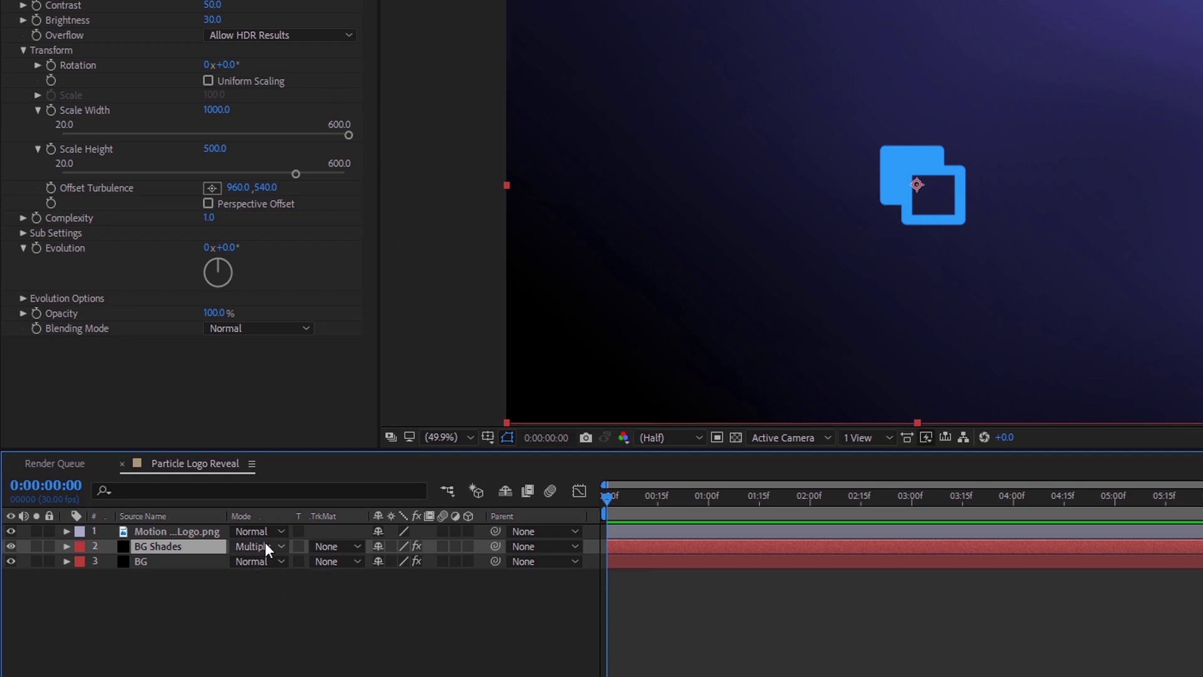
right_click(345, 515)
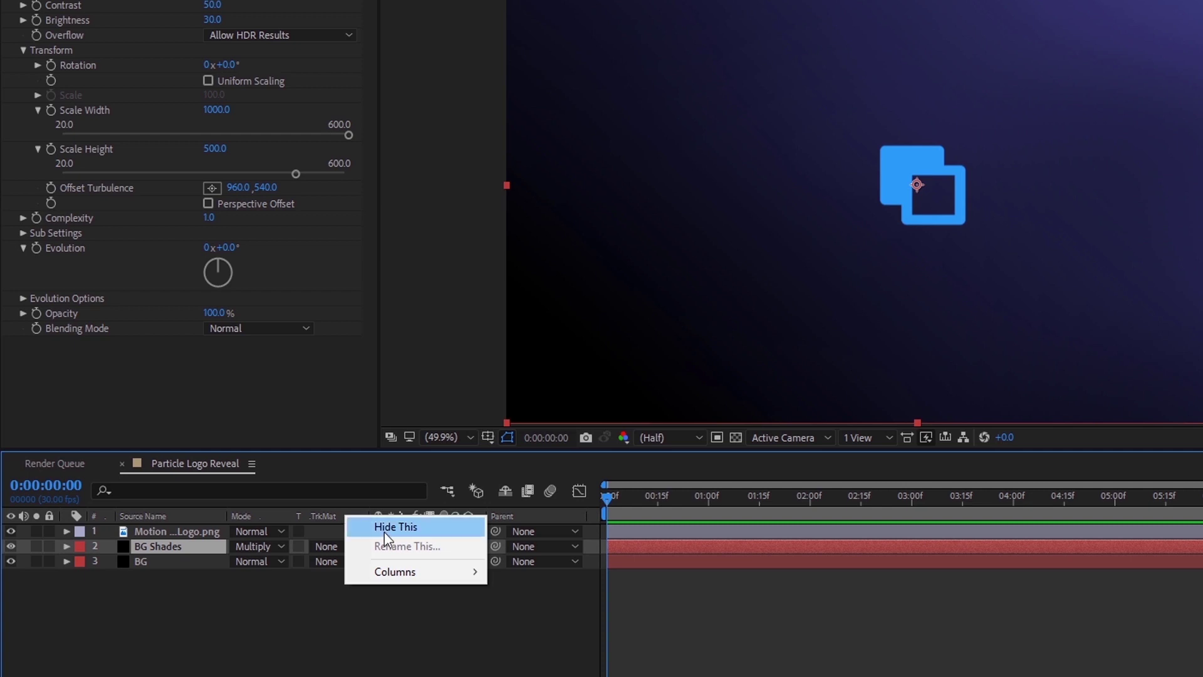
mouse_move(413, 570)
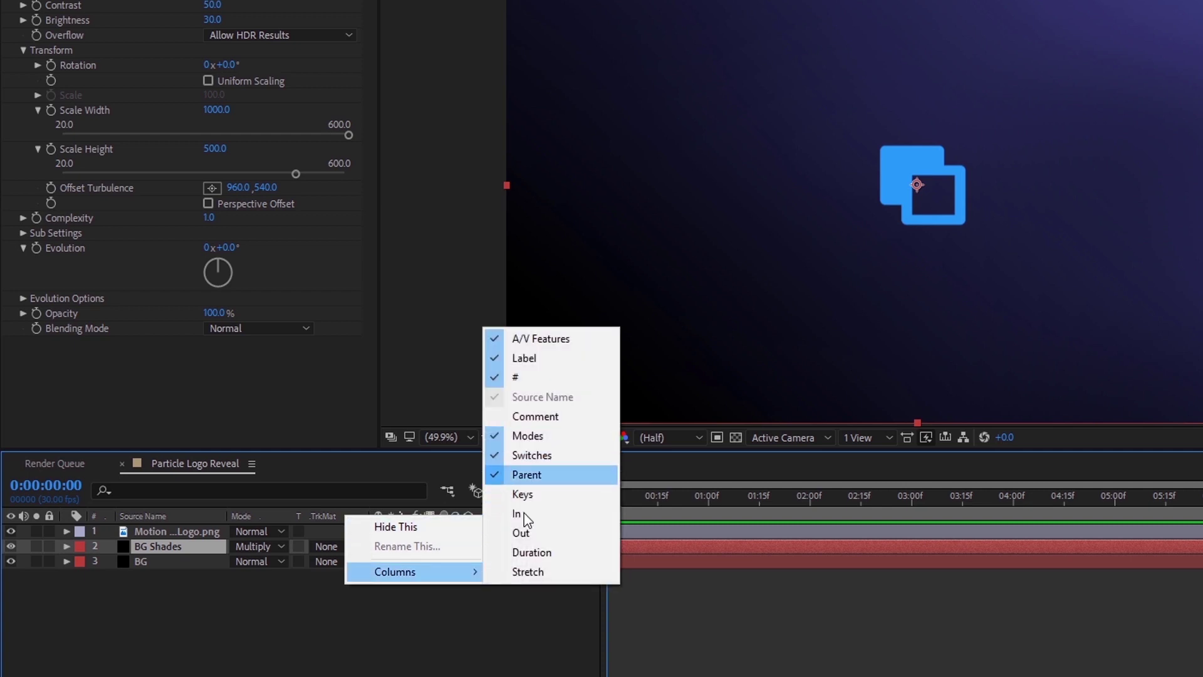
left_click(319, 647)
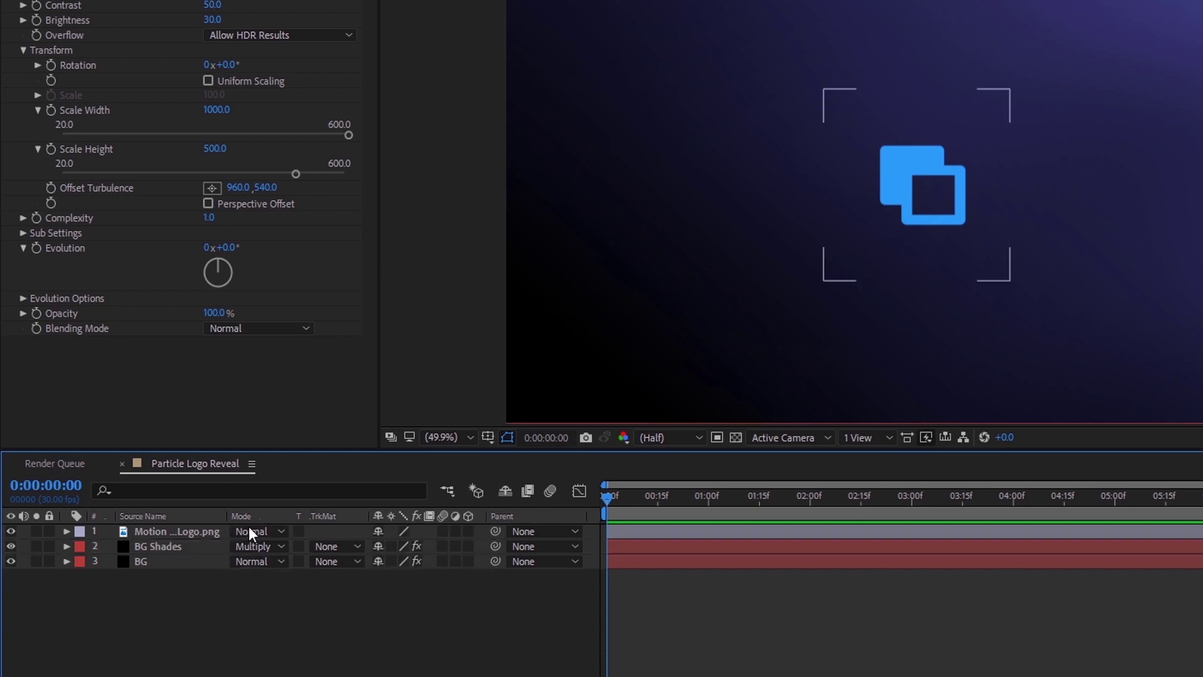
- Pre-compose the logo layer as 'Logo', moving all attributes into the new composition
left_click(175, 532)
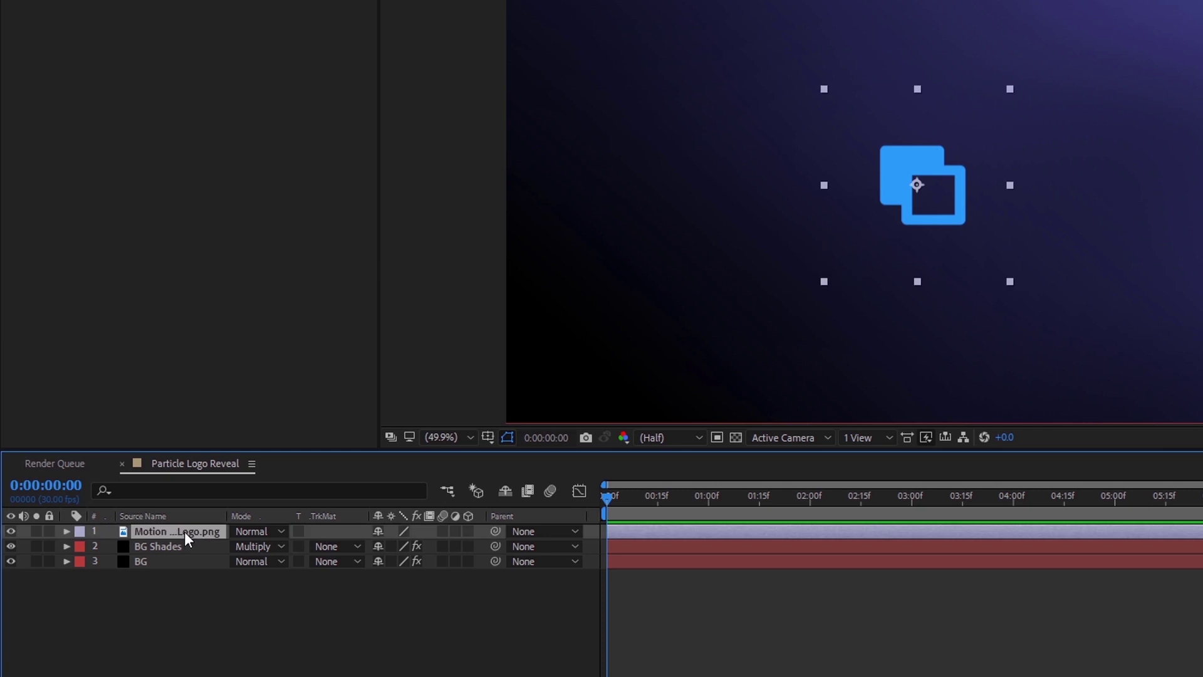
right_click(184, 532)
left_click(237, 593)
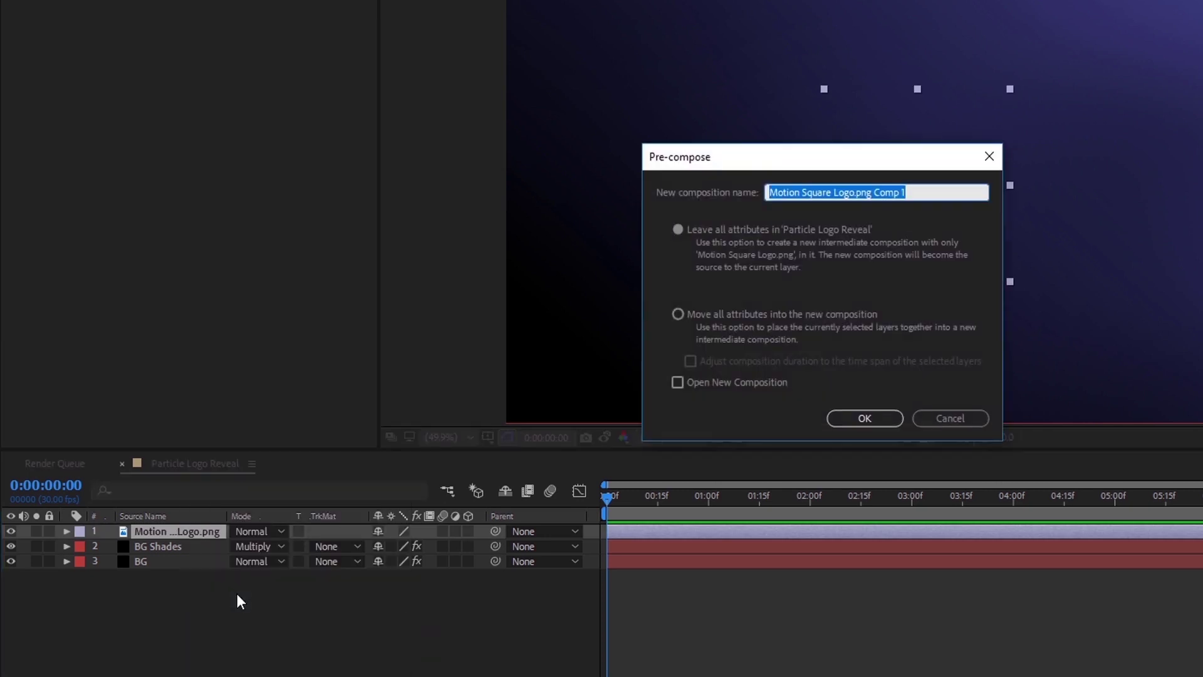
type("Logo")
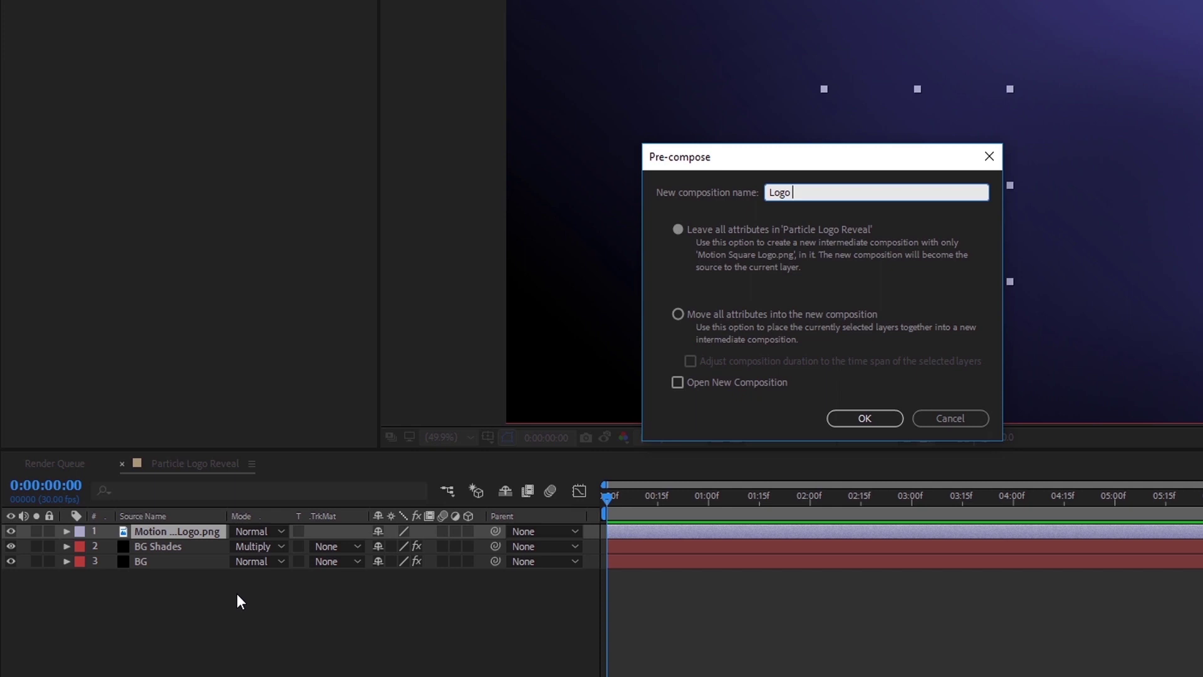
left_click(679, 314)
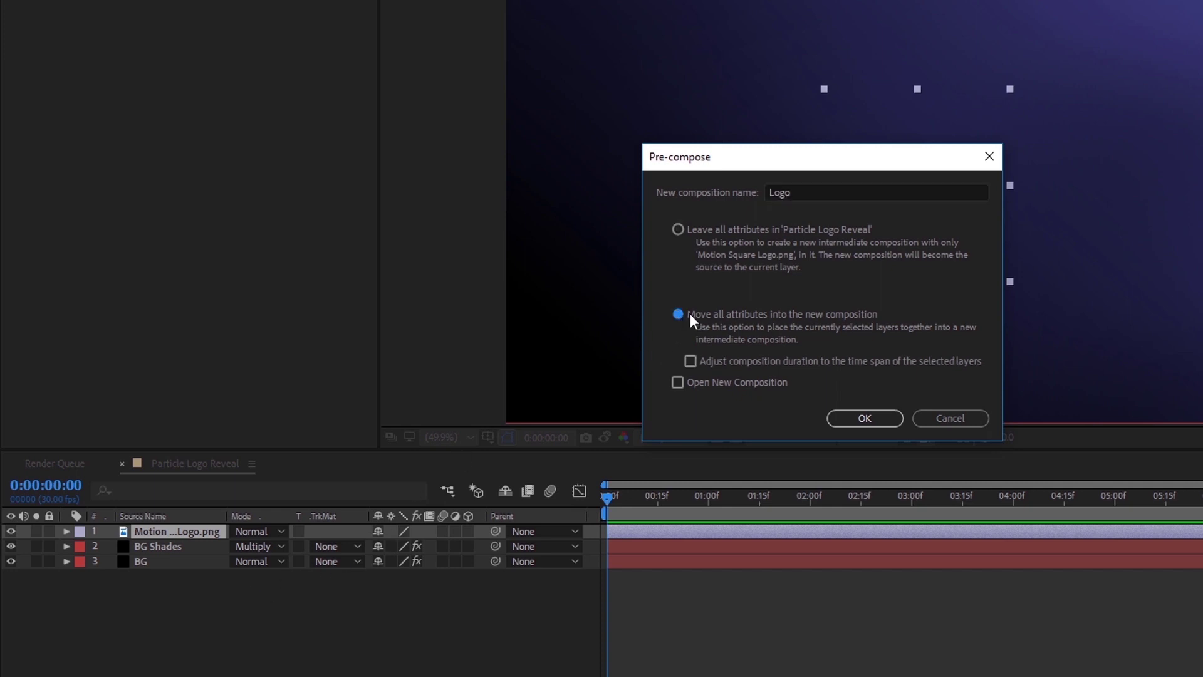
left_click(847, 416)
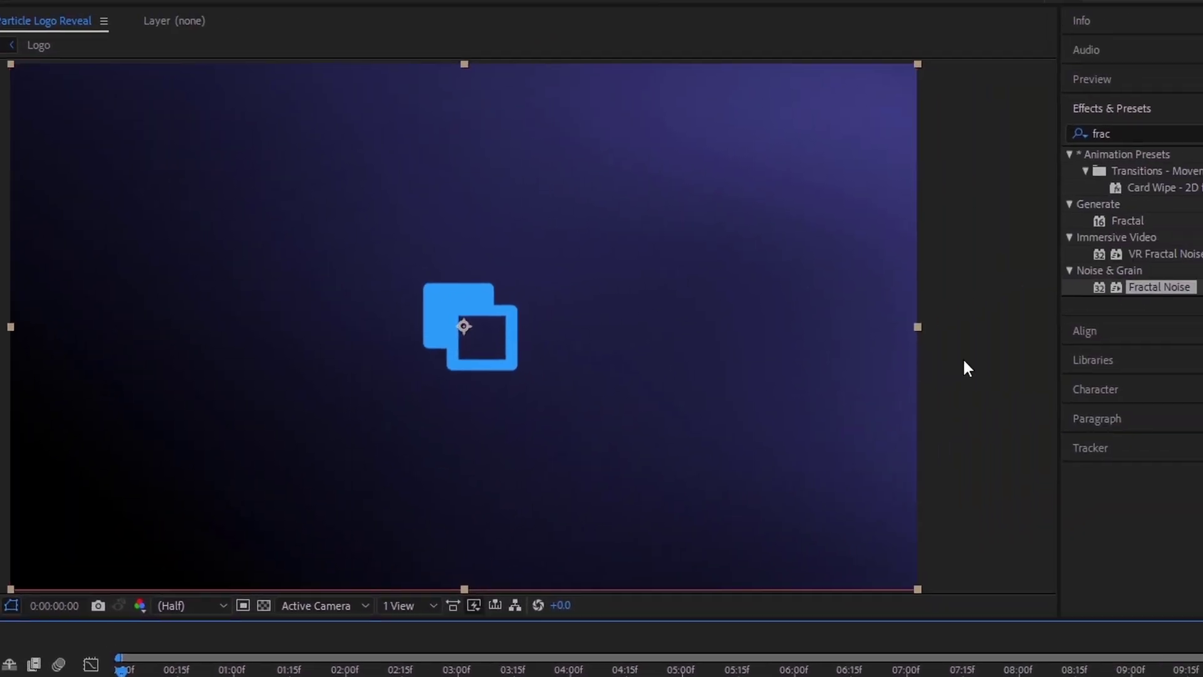
- Apply CC Ball Action to the Logo layer
left_click(1005, 154)
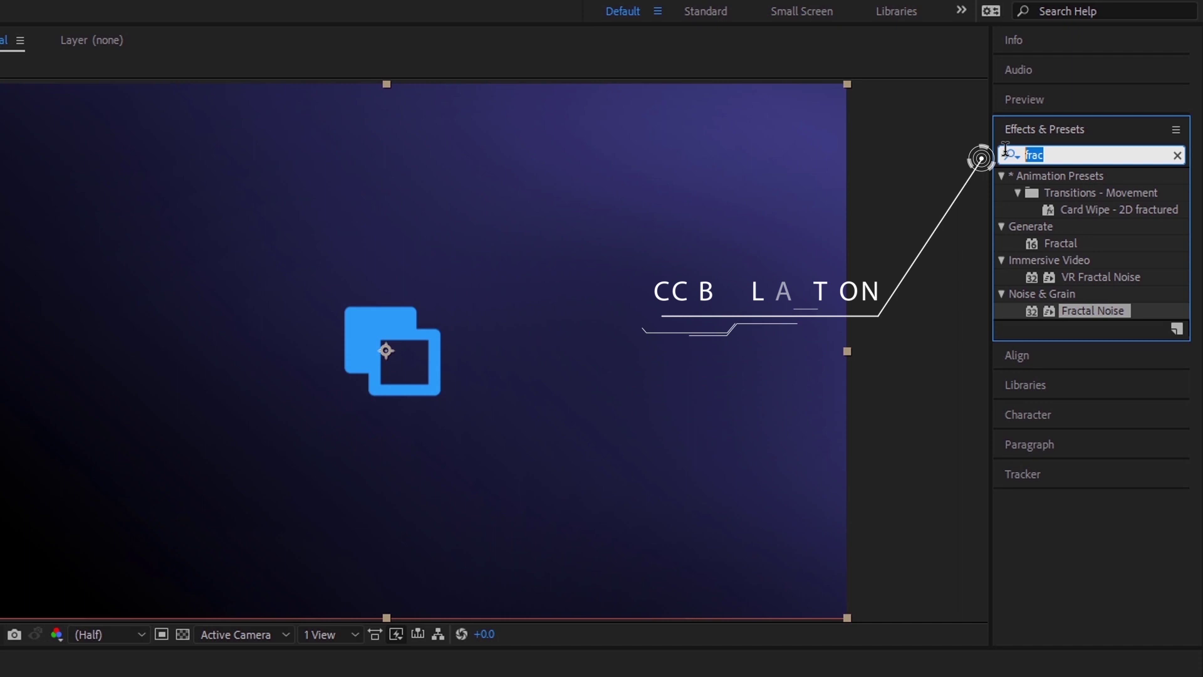
type("cc ball")
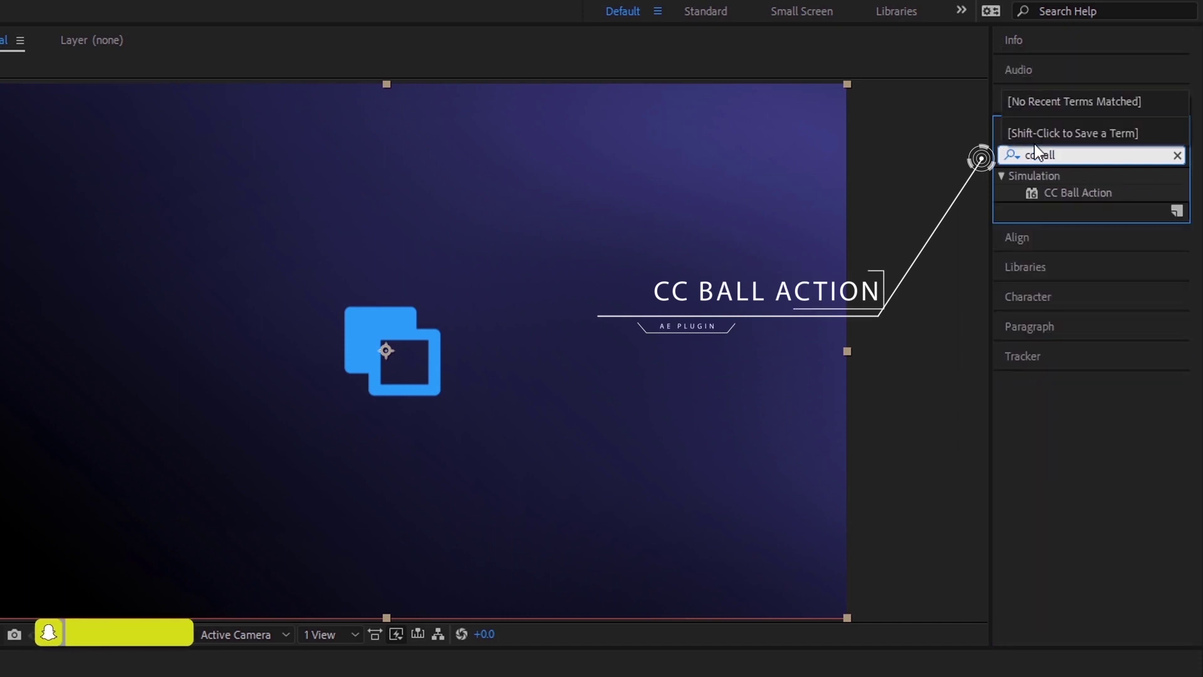
left_click_drag(1080, 191, 439, 370)
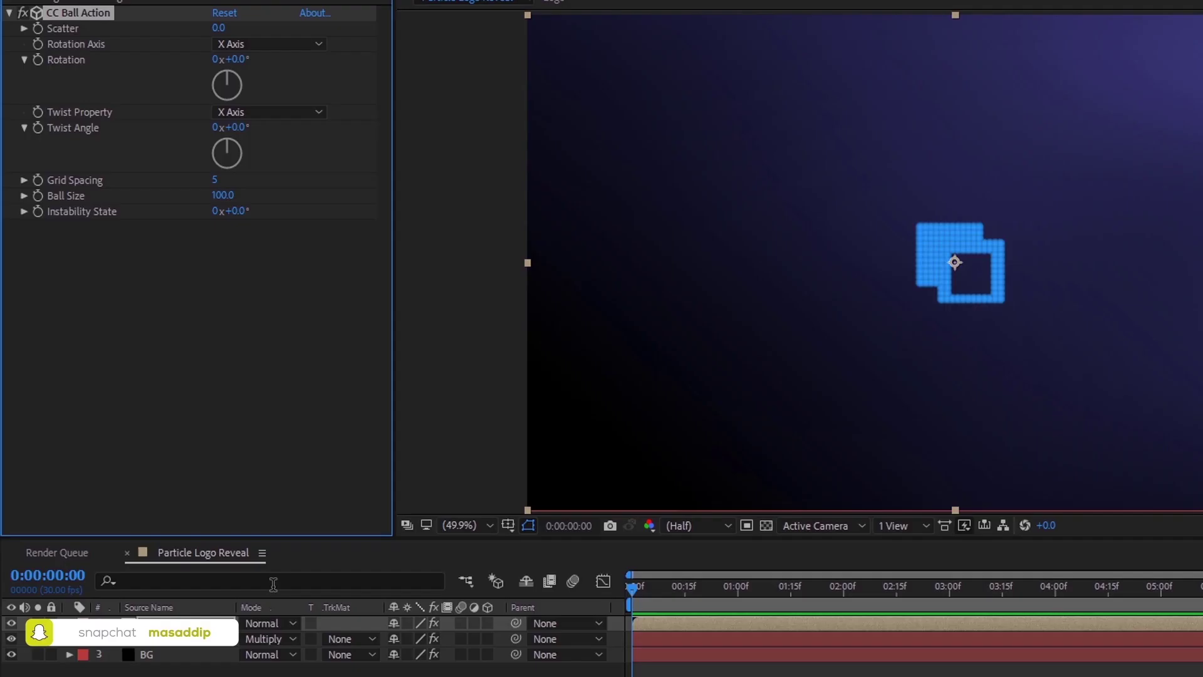
- At 3 seconds, keyframe Scatter 0, Rotation 0 and Ball Size 100, then return to 0:00
left_click_drag(635, 585, 953, 594)
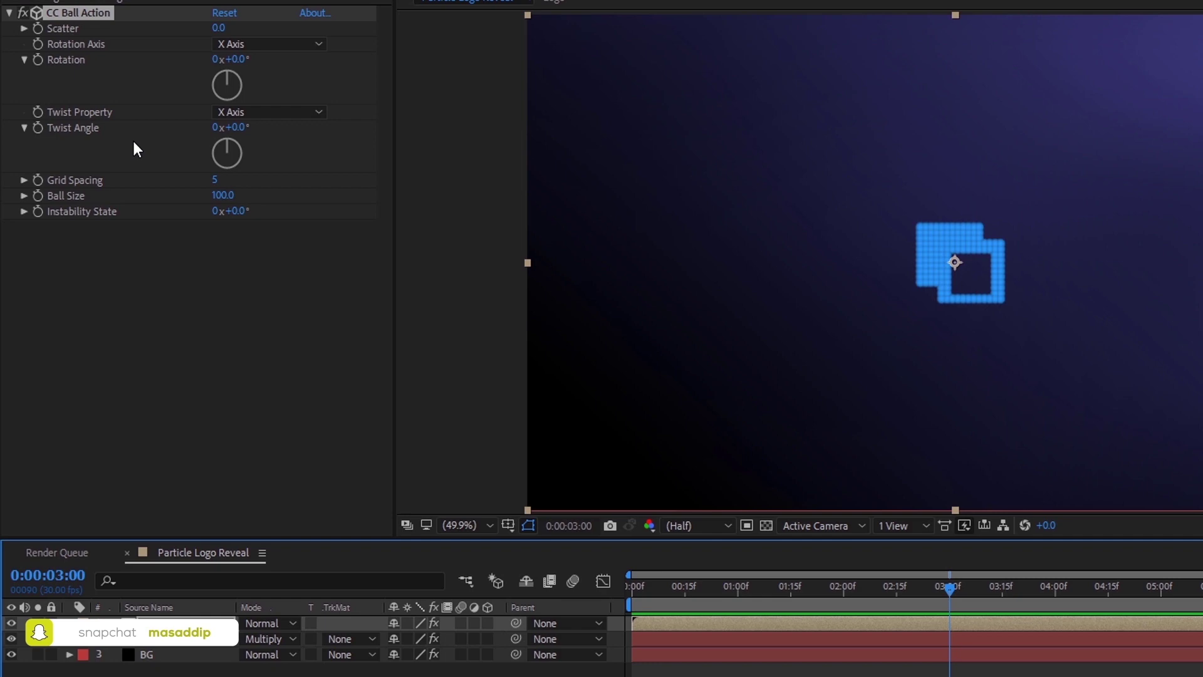
left_click(38, 28)
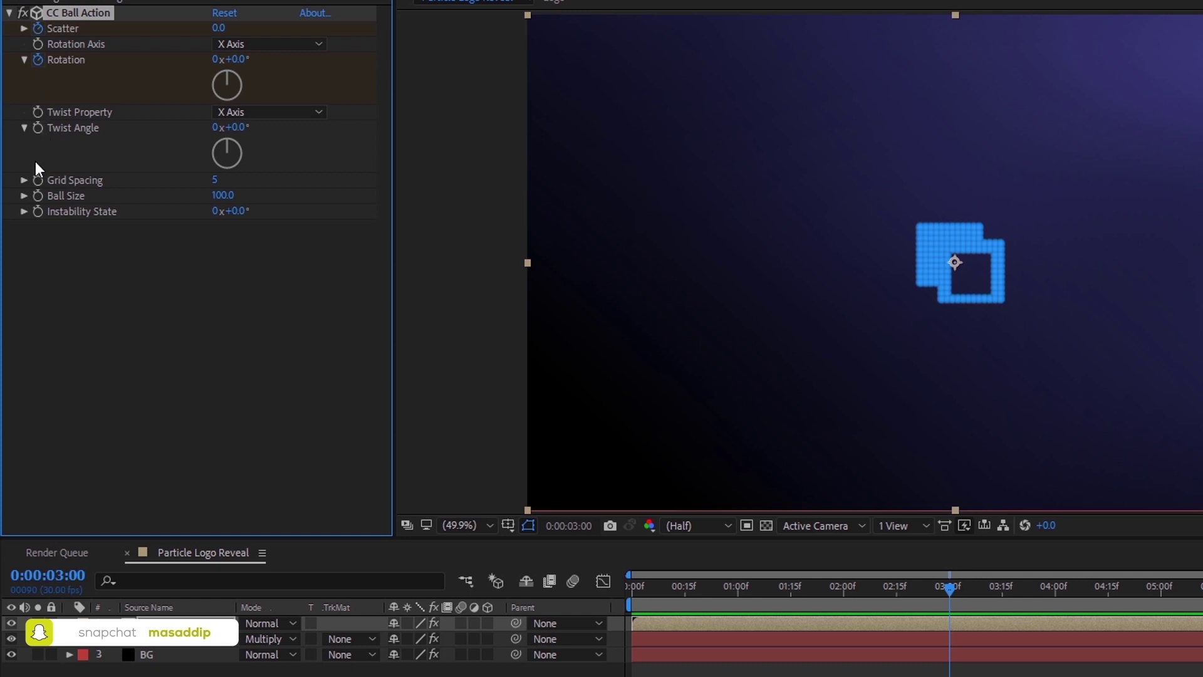
left_click(37, 196)
left_click(633, 592)
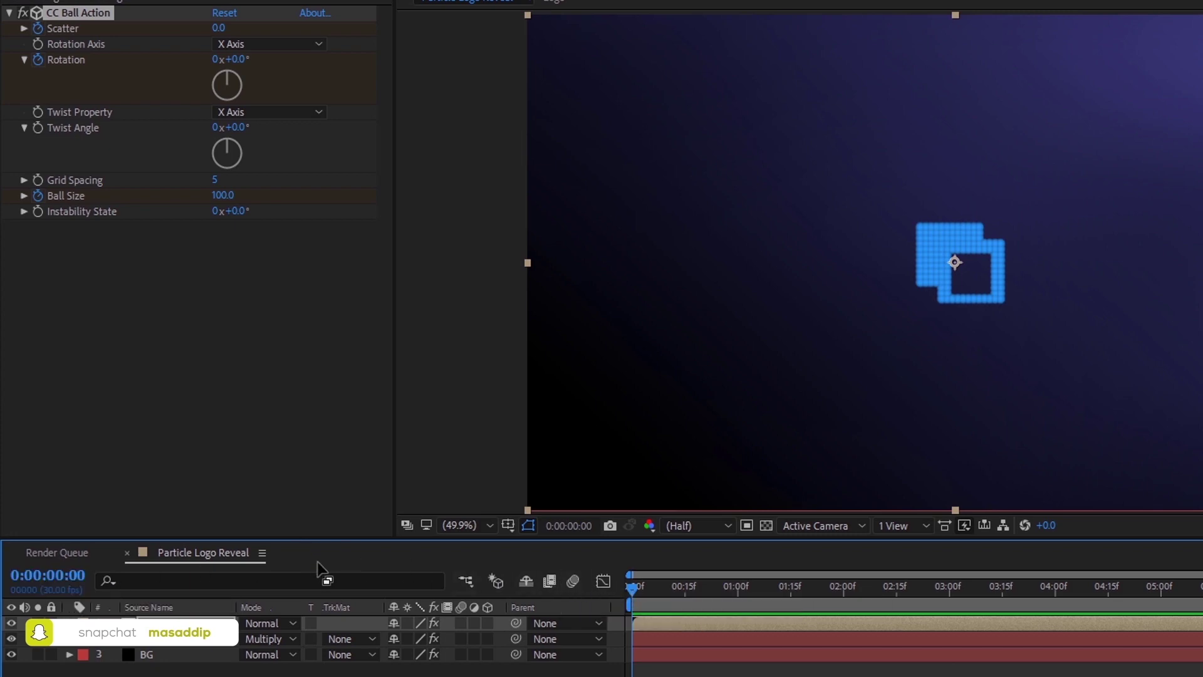
- Set the opening Scatter value to 500
left_click(219, 28)
type("100")
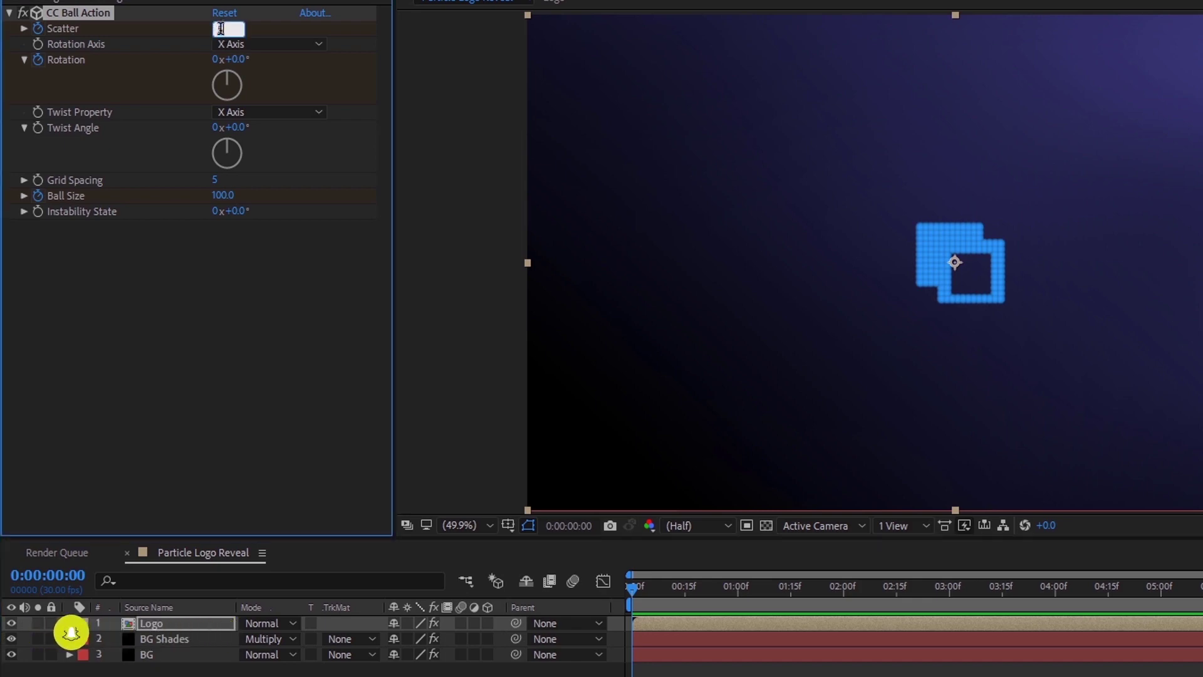
double_click(220, 28)
type("500")
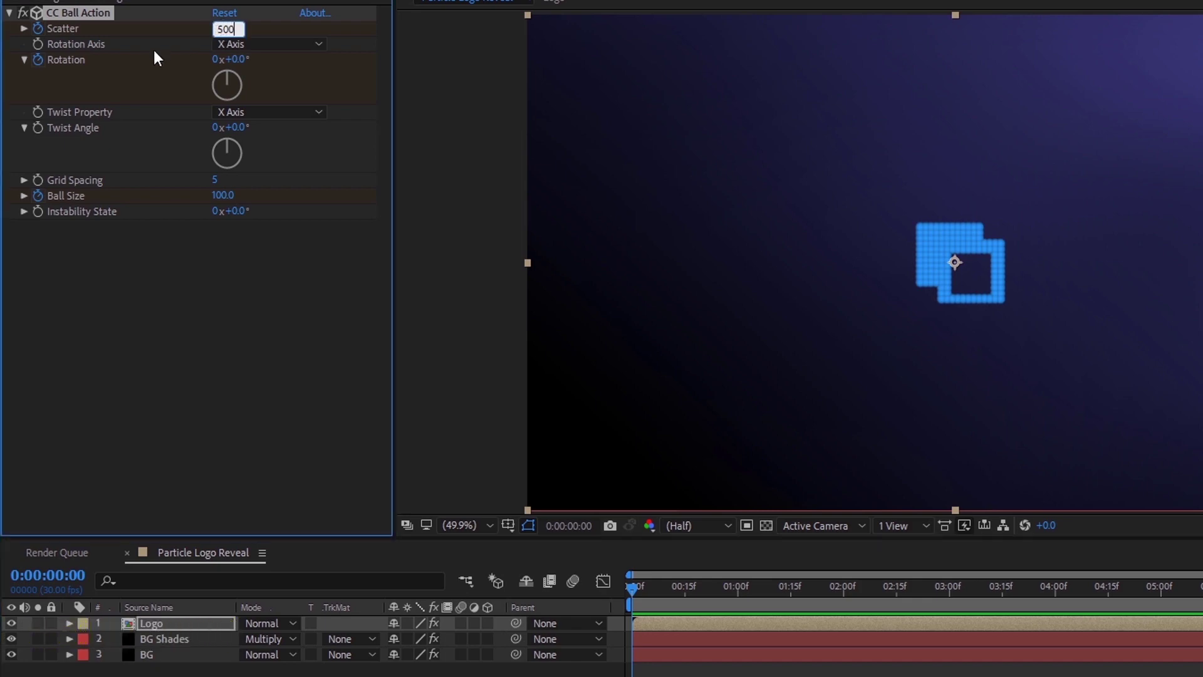
key("Return")
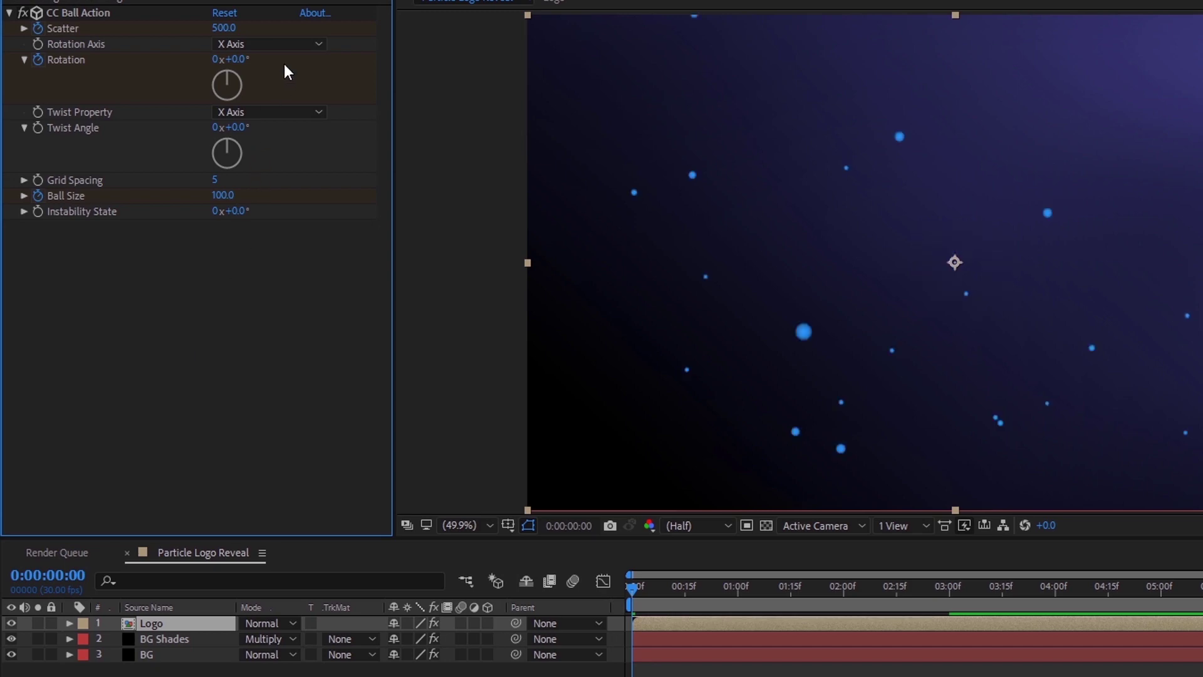
- Spin the balls on the Z Axis at -2x rotation with Ball Size 300
left_click(314, 45)
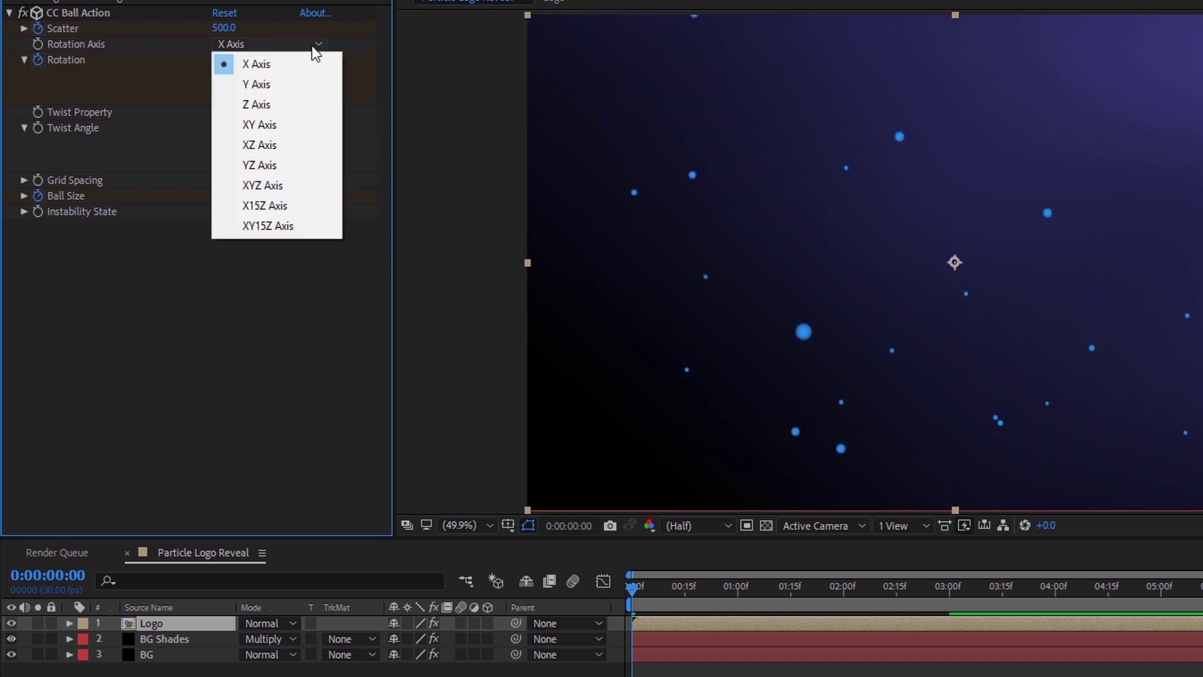
left_click(270, 105)
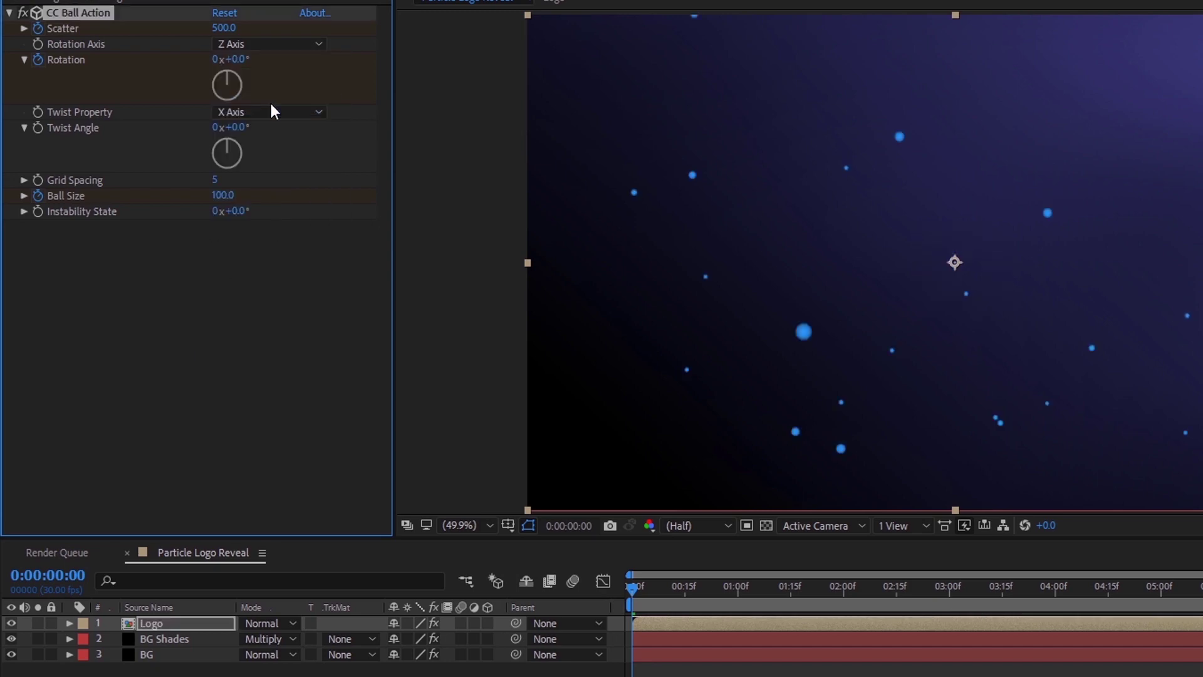
left_click(215, 60)
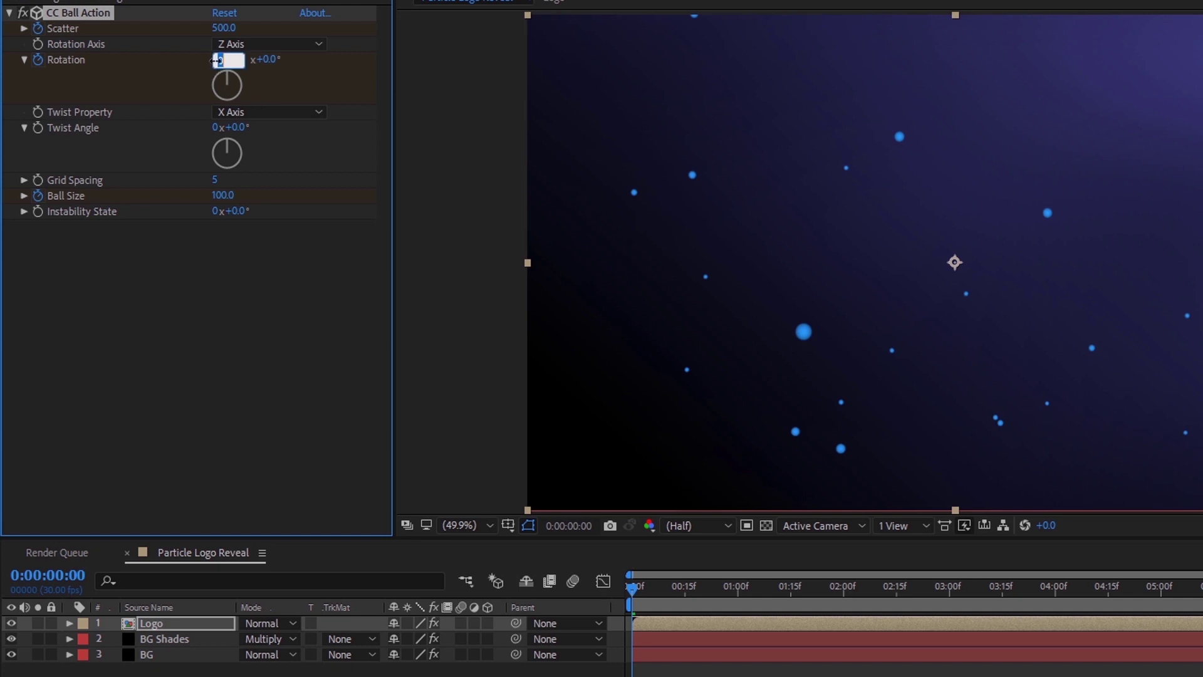
type("2")
left_click(242, 348)
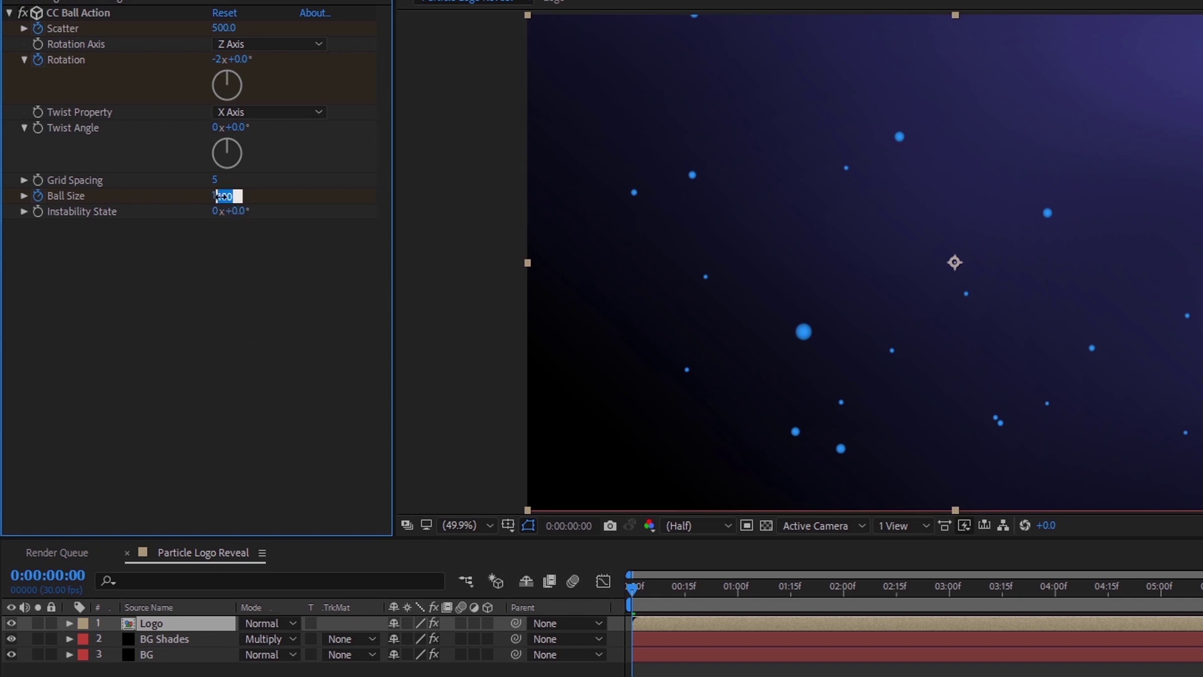
type("300")
left_click(242, 367)
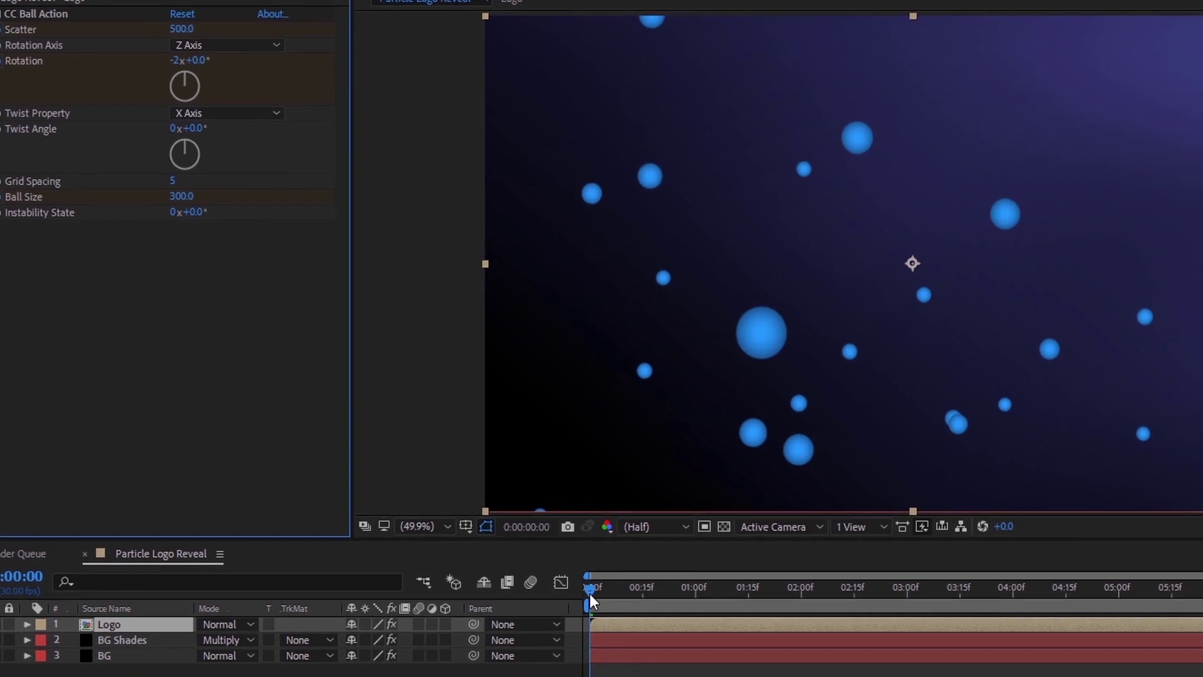
left_click_drag(627, 587, 696, 642)
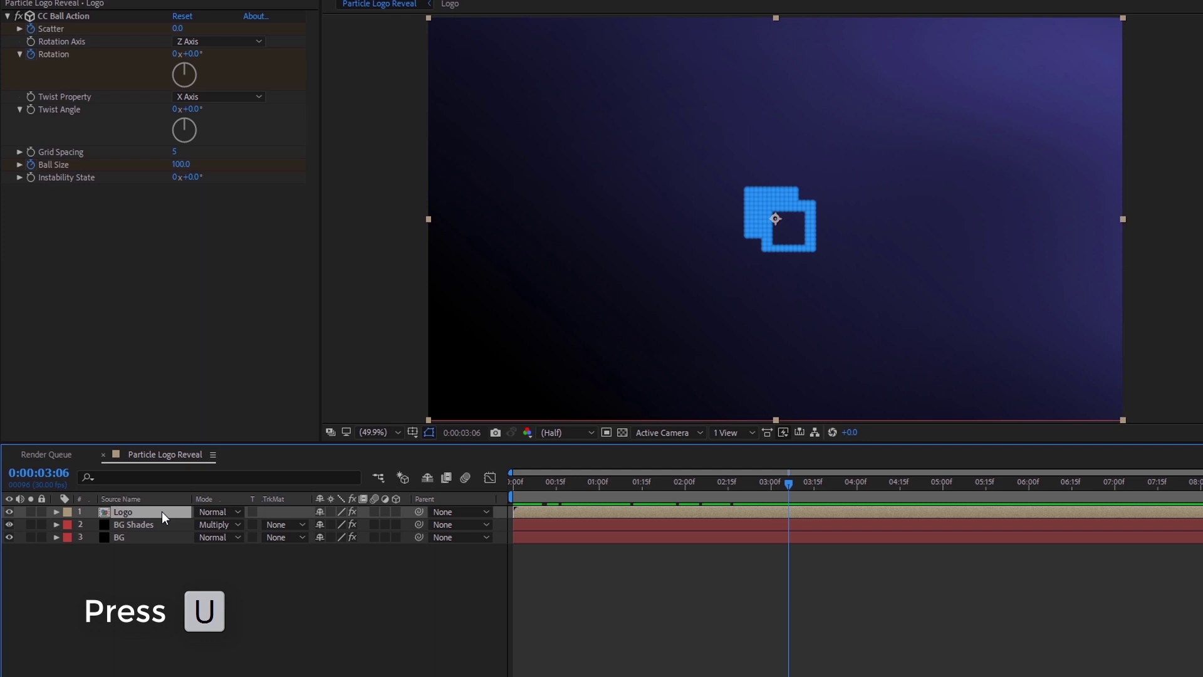
- Reveal the Logo layer's keyframes and move the Ball Size end keyframe from 3:00 to about 1 second
key("u")
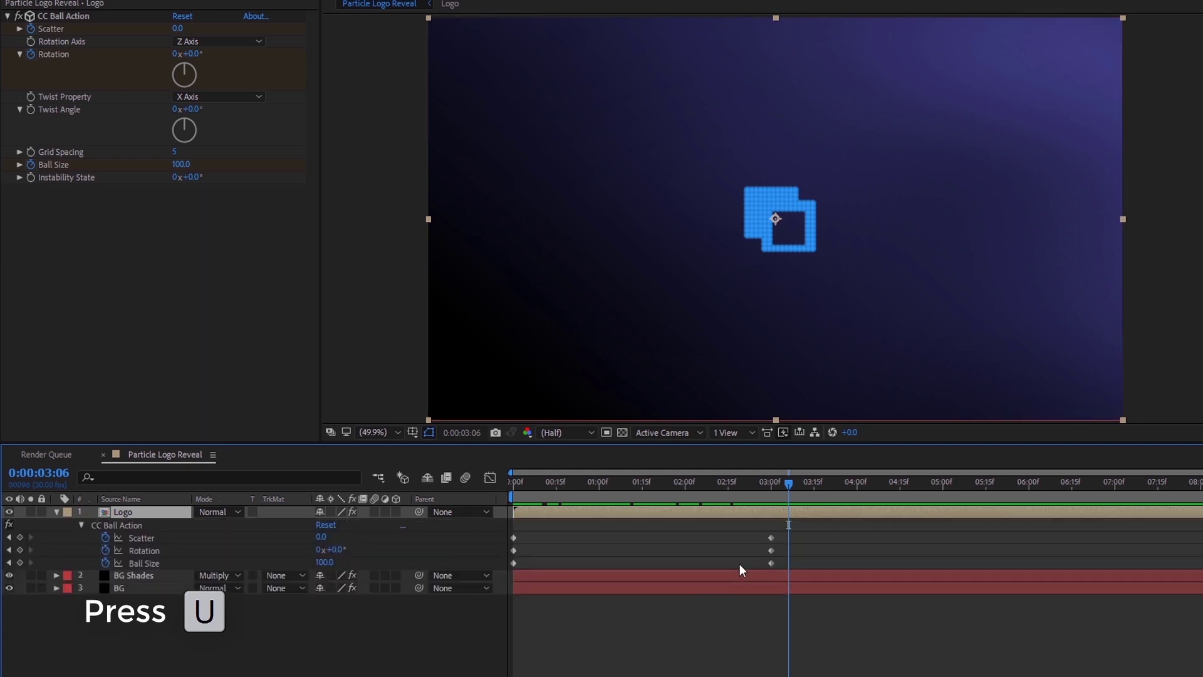
left_click(156, 564)
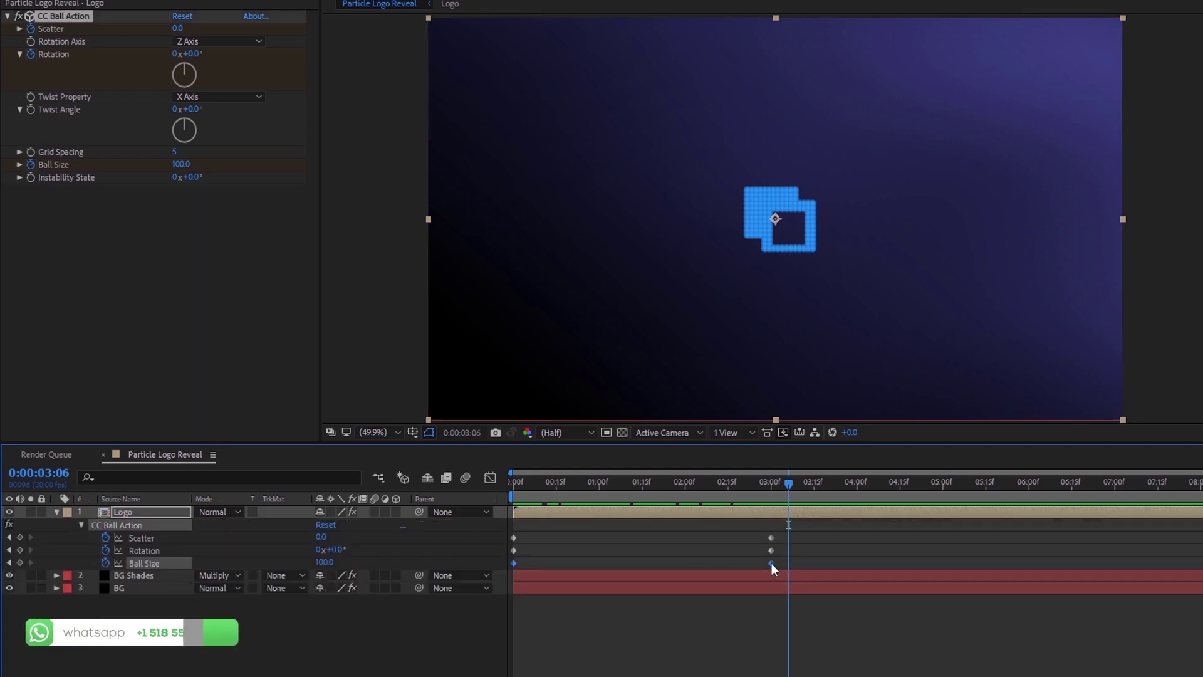
left_click(457, 630)
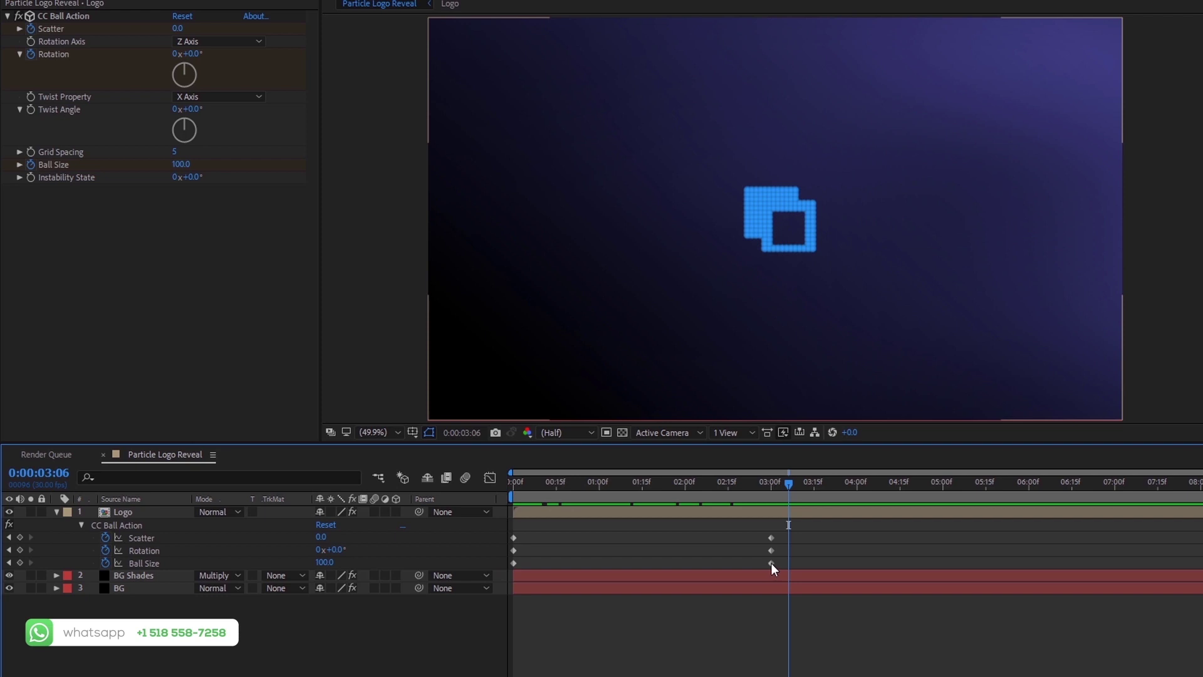
left_click_drag(771, 563, 600, 570)
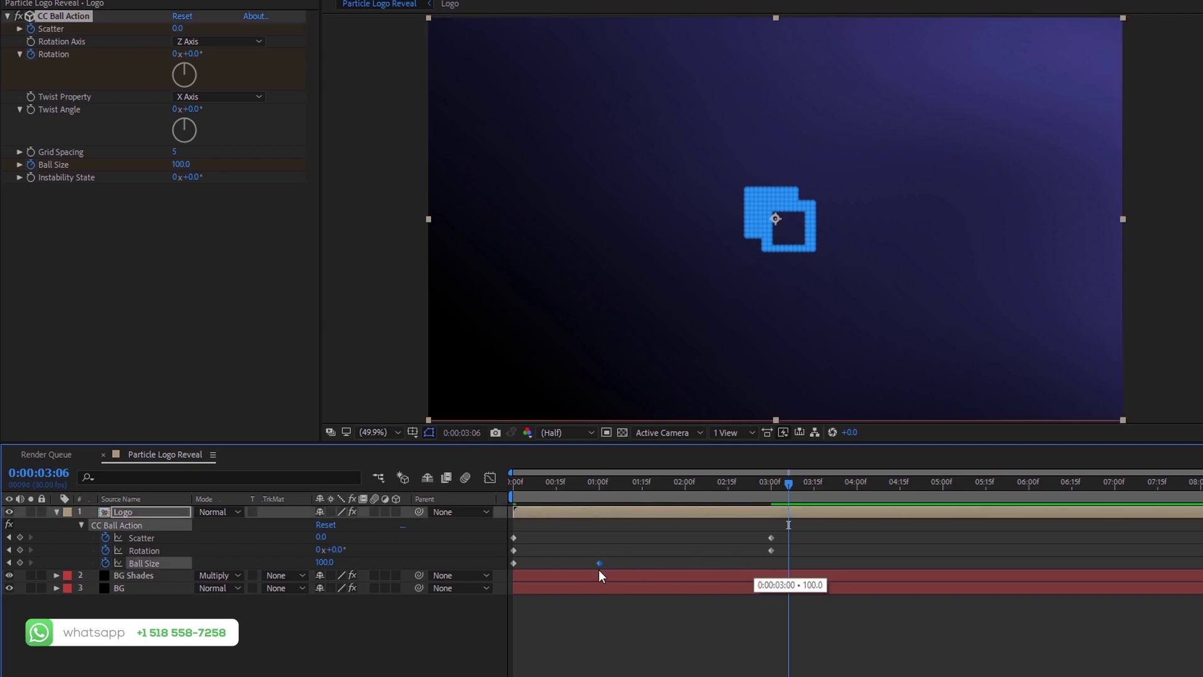
- Apply Easy Ease to all the CC Ball Action keyframes
left_click_drag(780, 524, 510, 570)
right_click(514, 563)
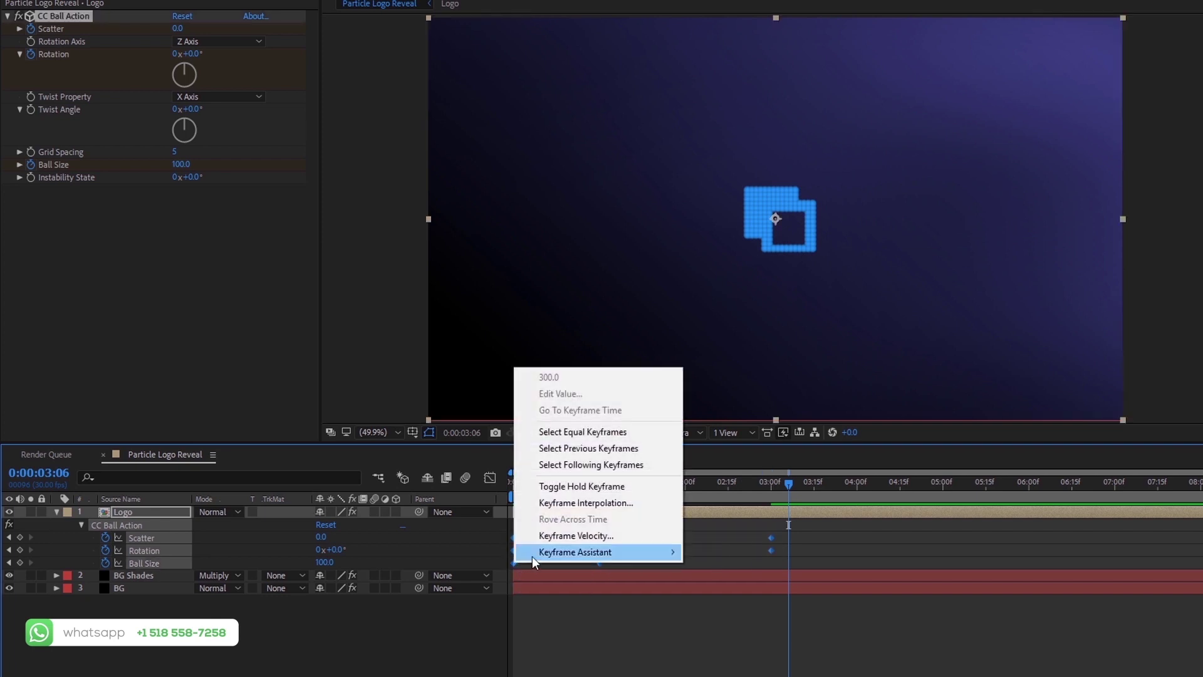
mouse_move(596, 552)
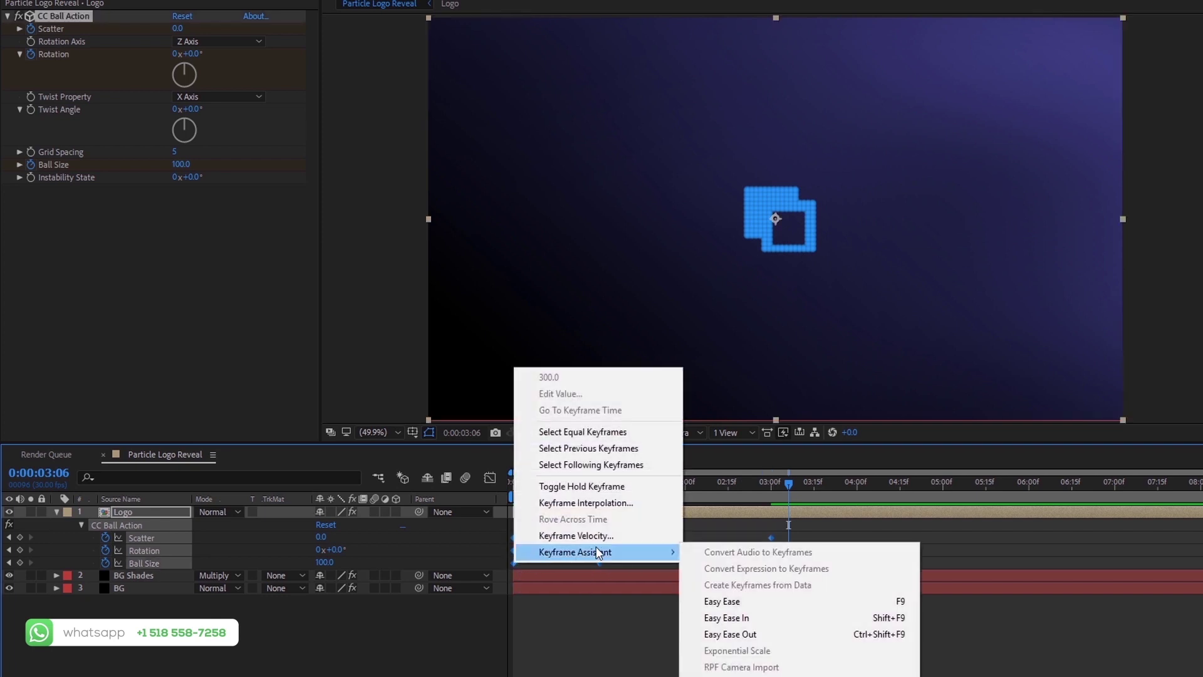
left_click(728, 601)
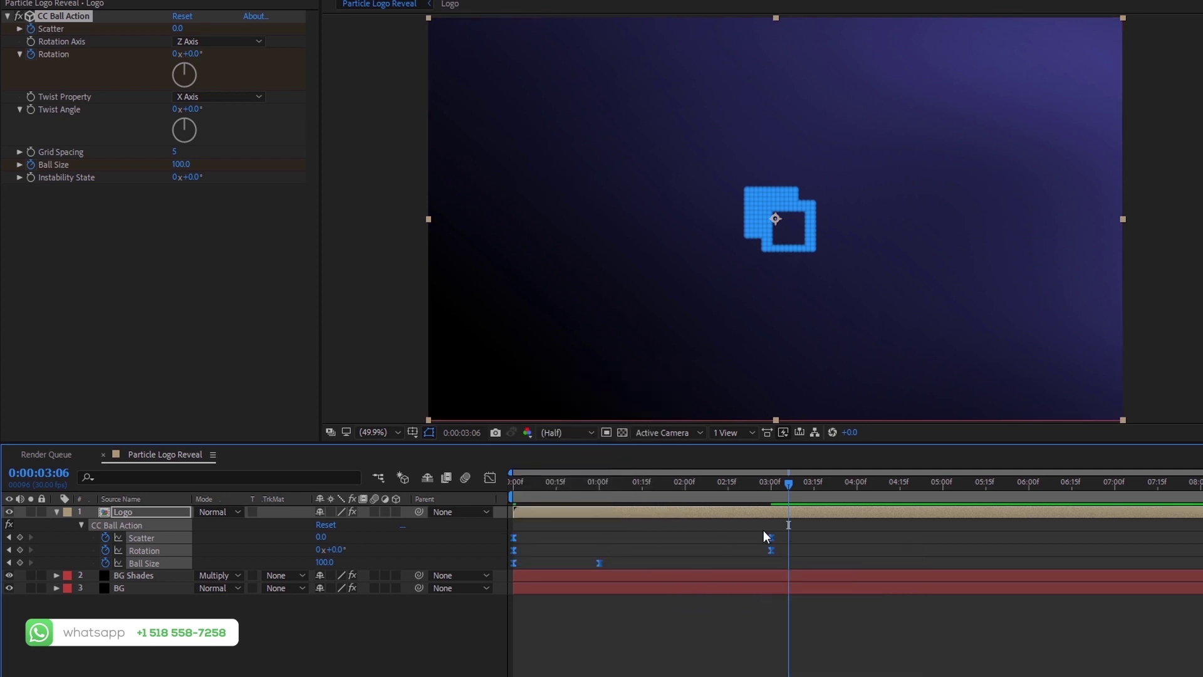
- In the Graph Editor's speed graph, ease the Scatter and Ball Size keyframes to about 95% influence
left_click(490, 477)
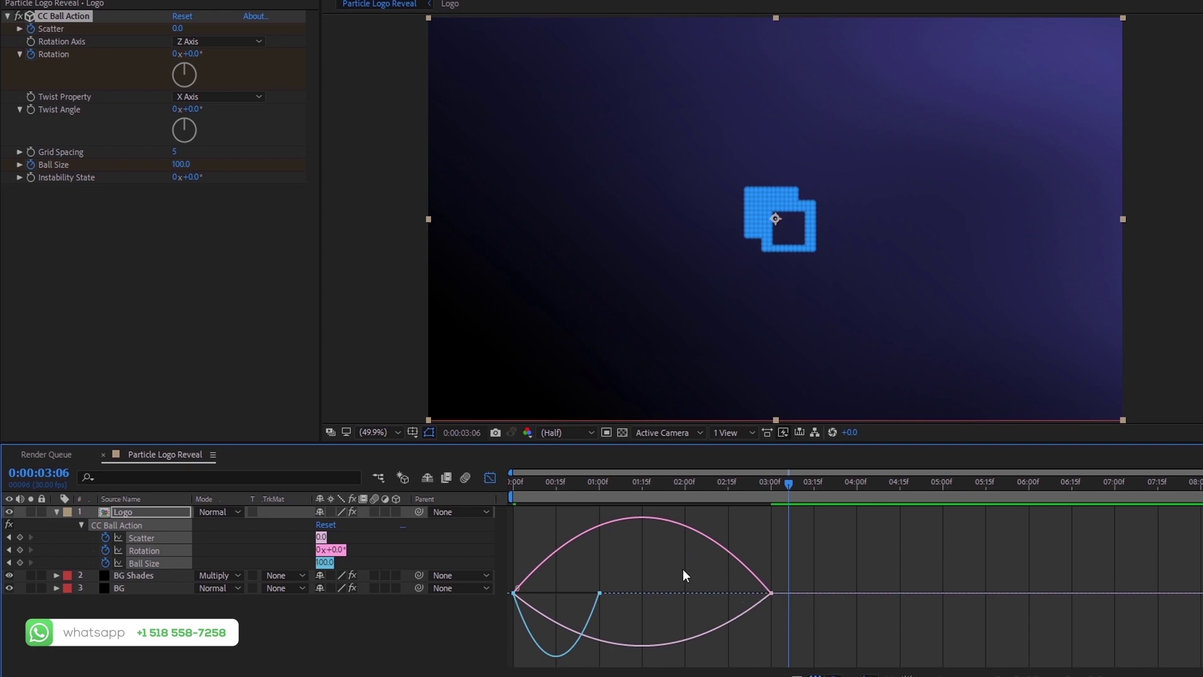
right_click(778, 554)
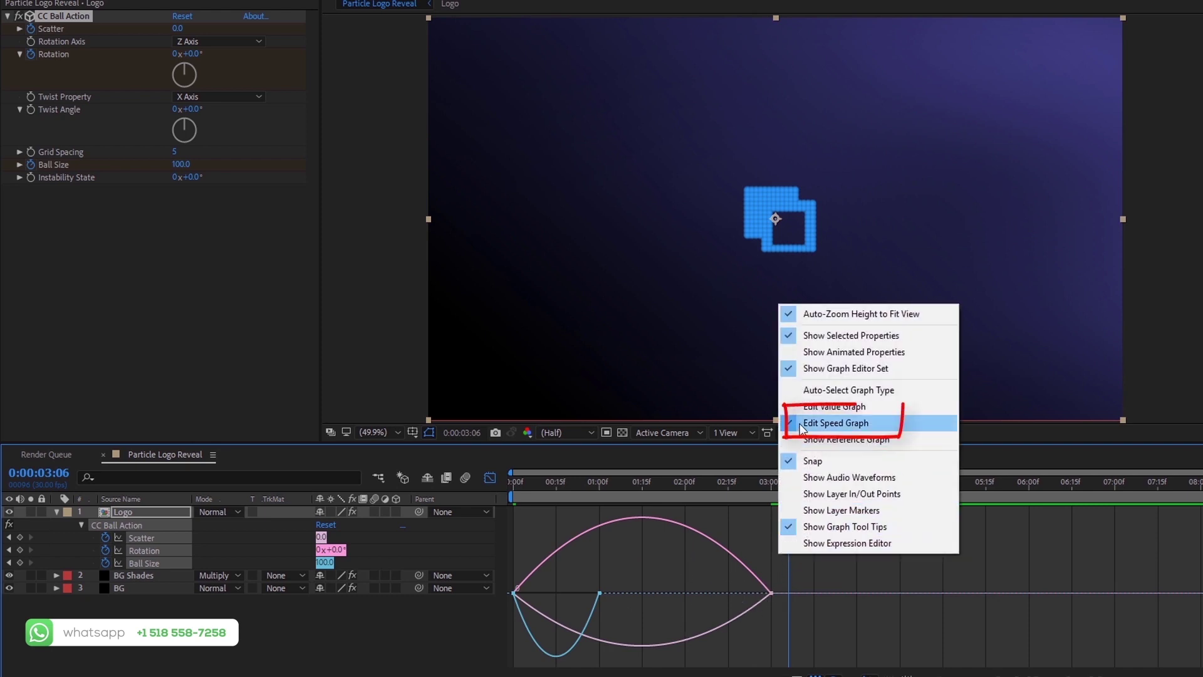
left_click(746, 520)
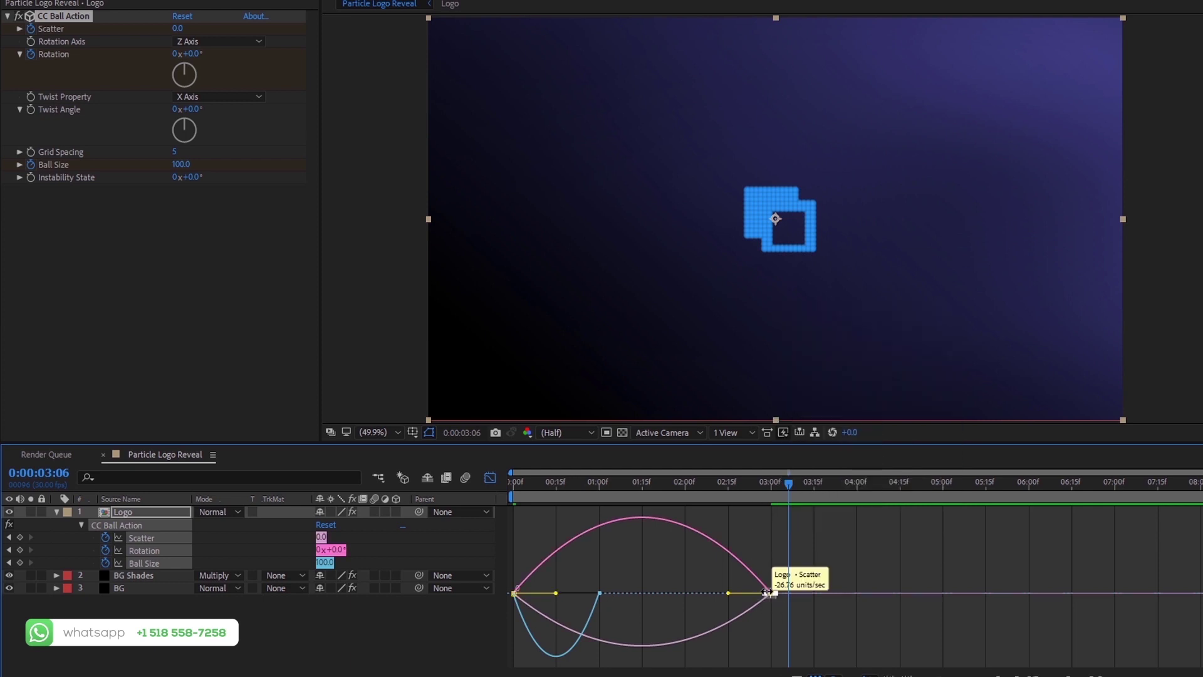
left_click(729, 593)
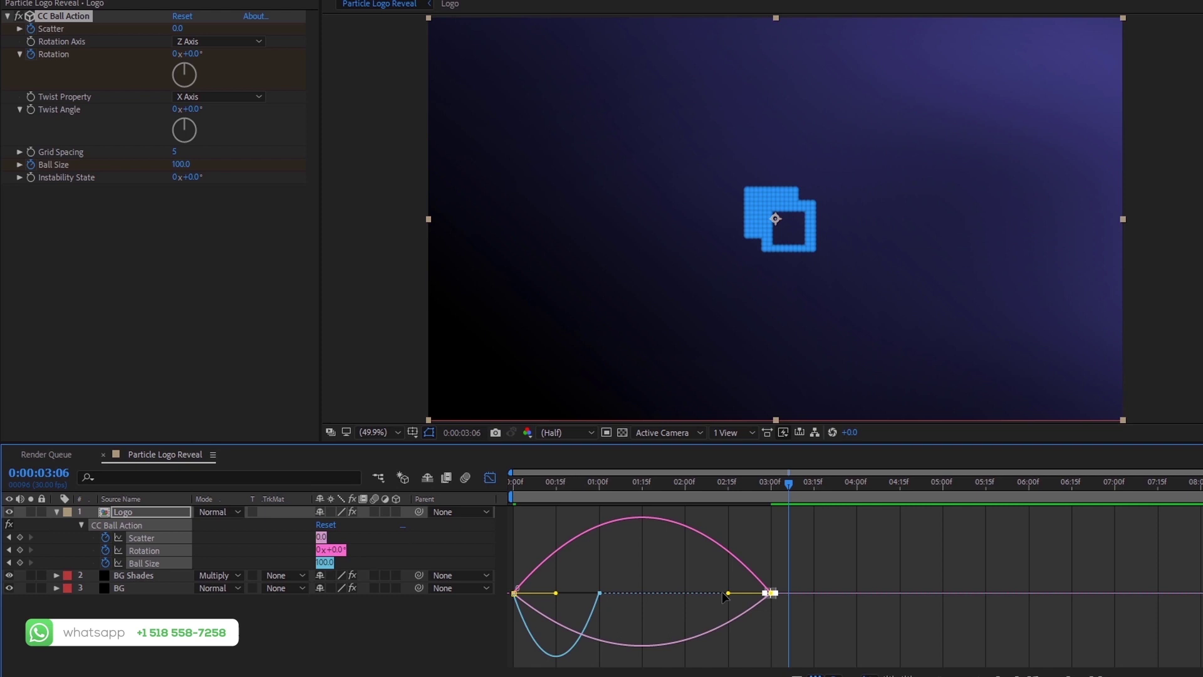
left_click_drag(723, 592, 680, 597)
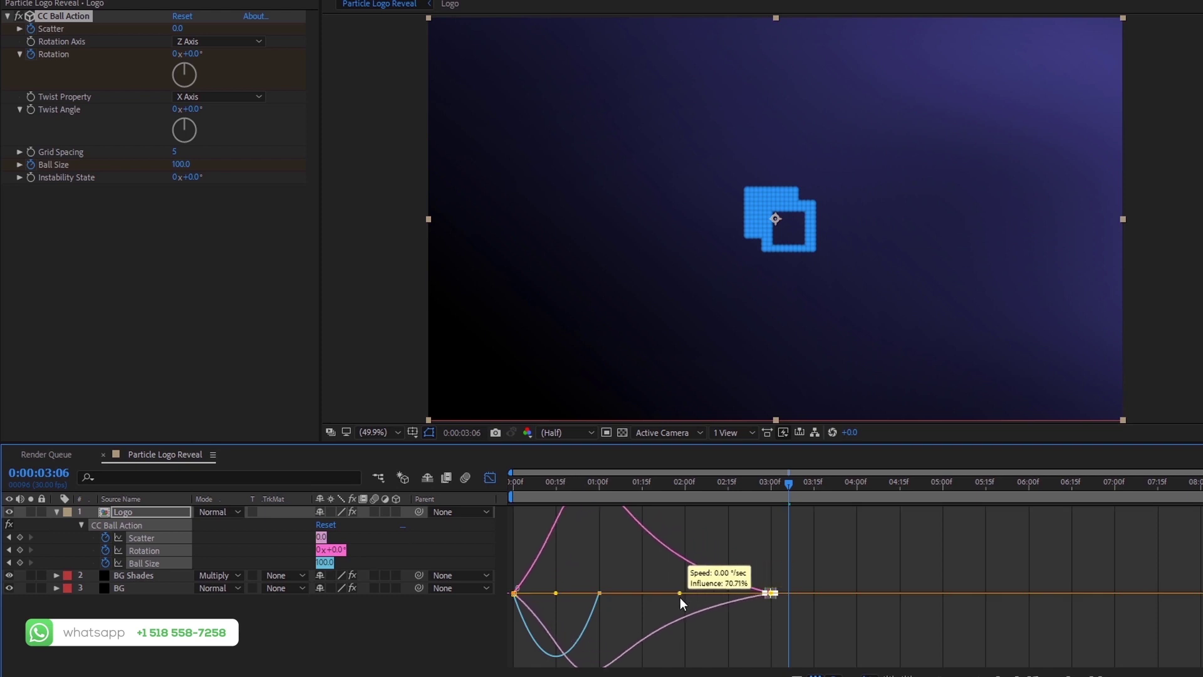
left_click(600, 599)
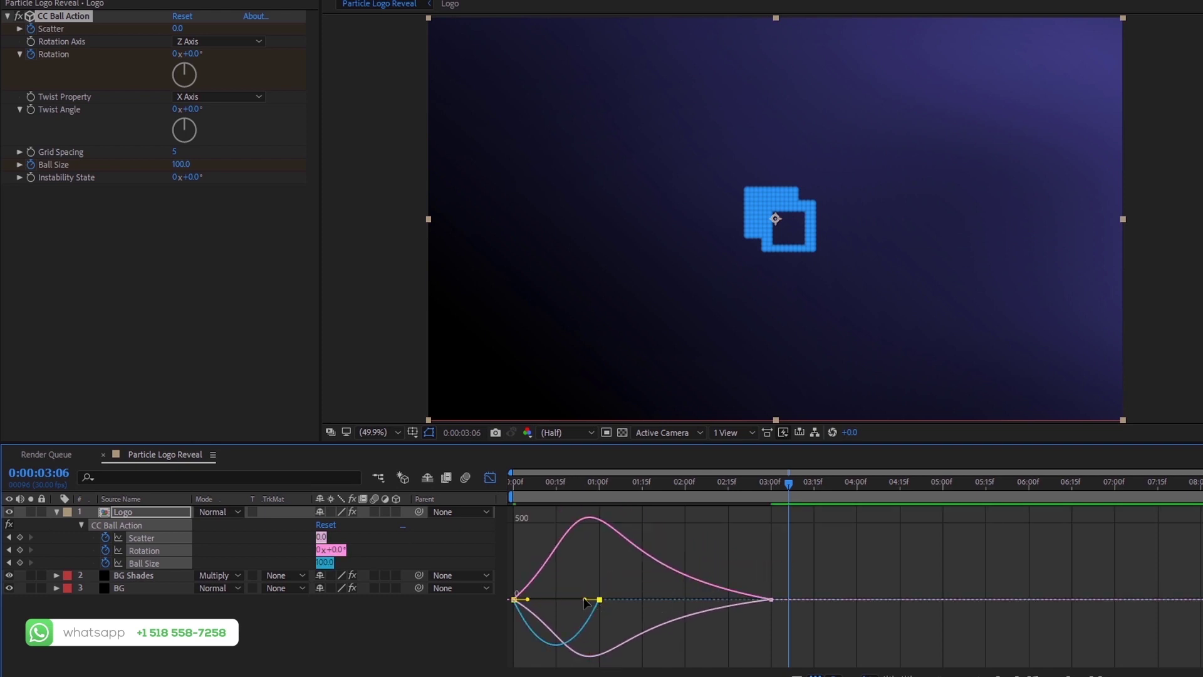
left_click_drag(584, 600, 562, 600)
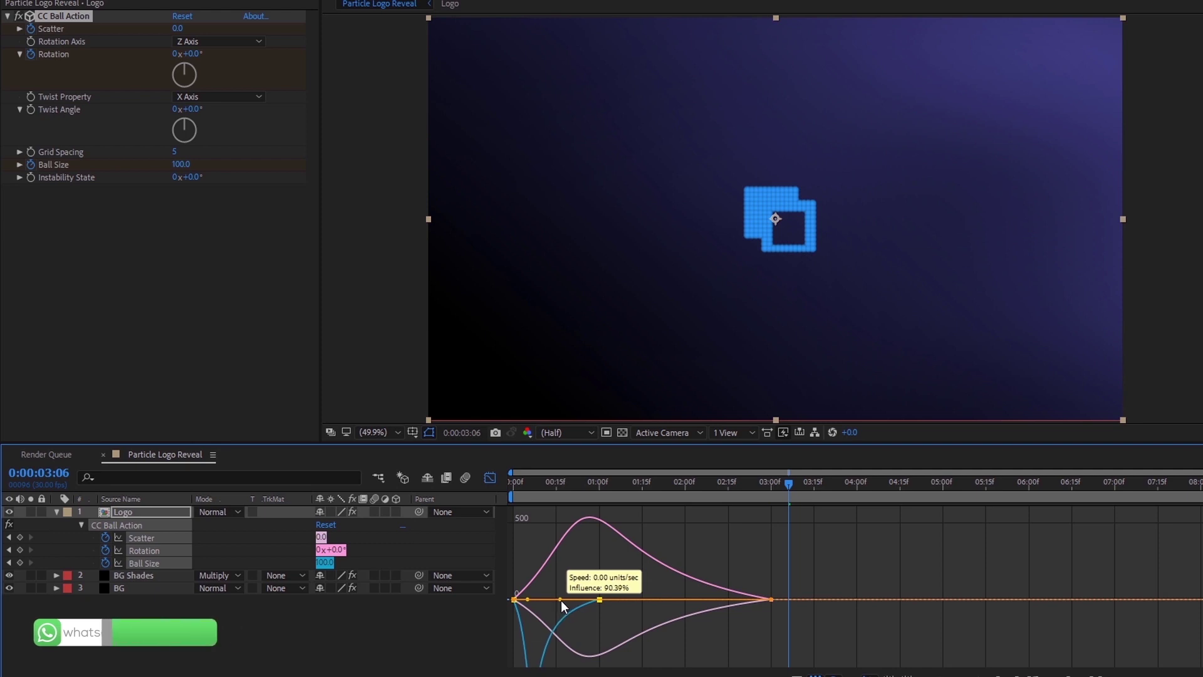
- Turn off the Graph Editor, rewind to the start, and preview the eased animation
left_click(489, 480)
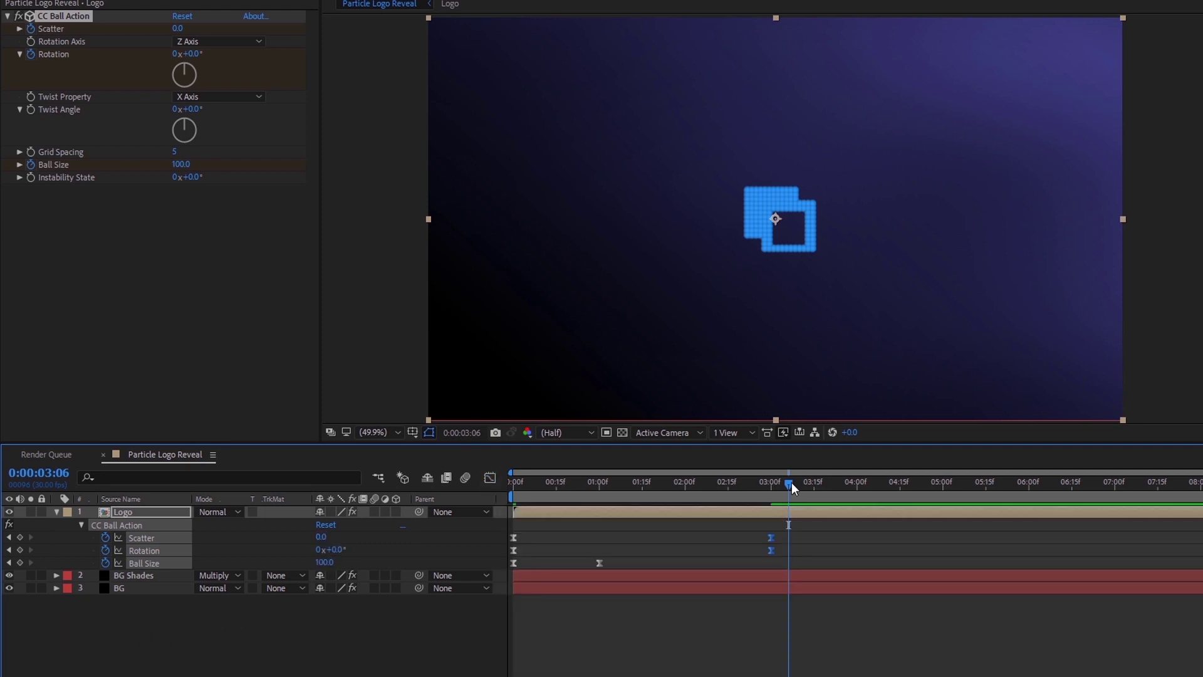
left_click_drag(791, 483, 509, 533)
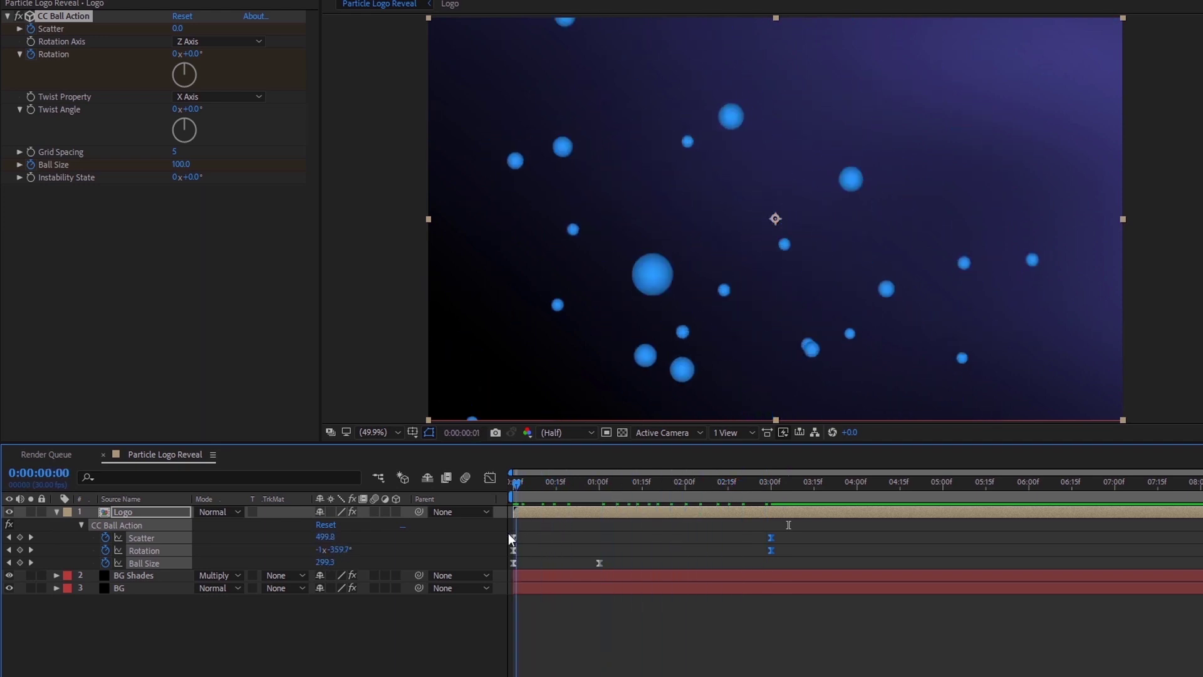
key("space")
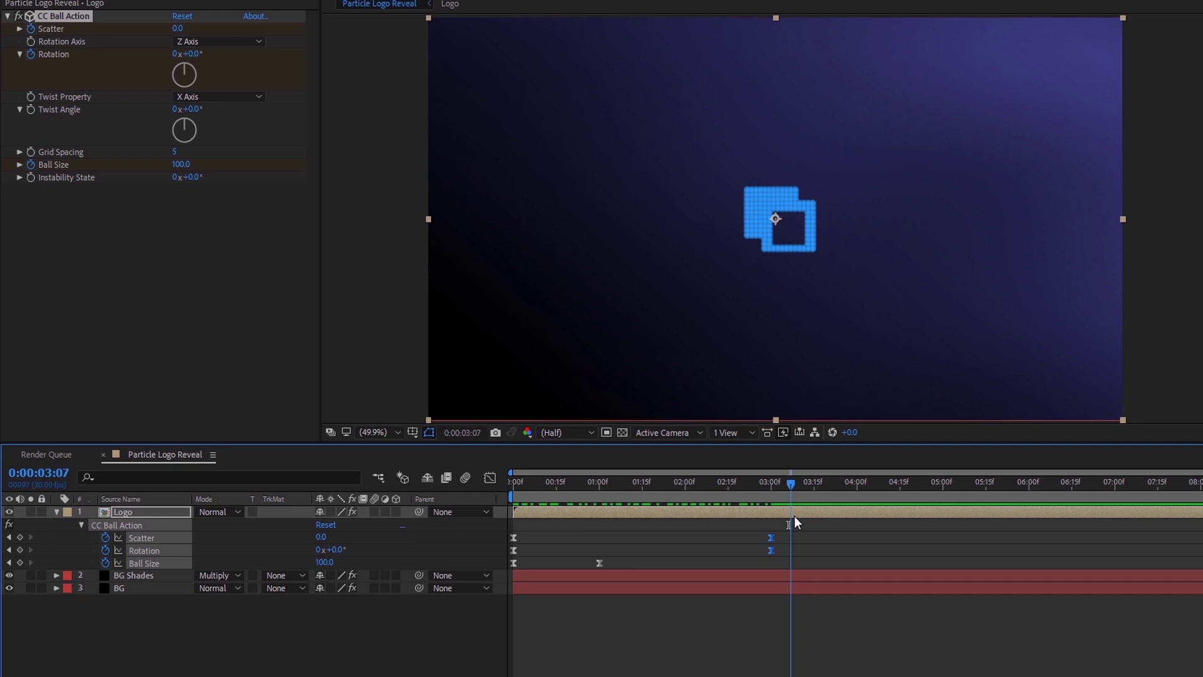
- Collapse the Logo layer and apply the Stylize > Glow effect to it, found by searching 'glo'
left_click(56, 512)
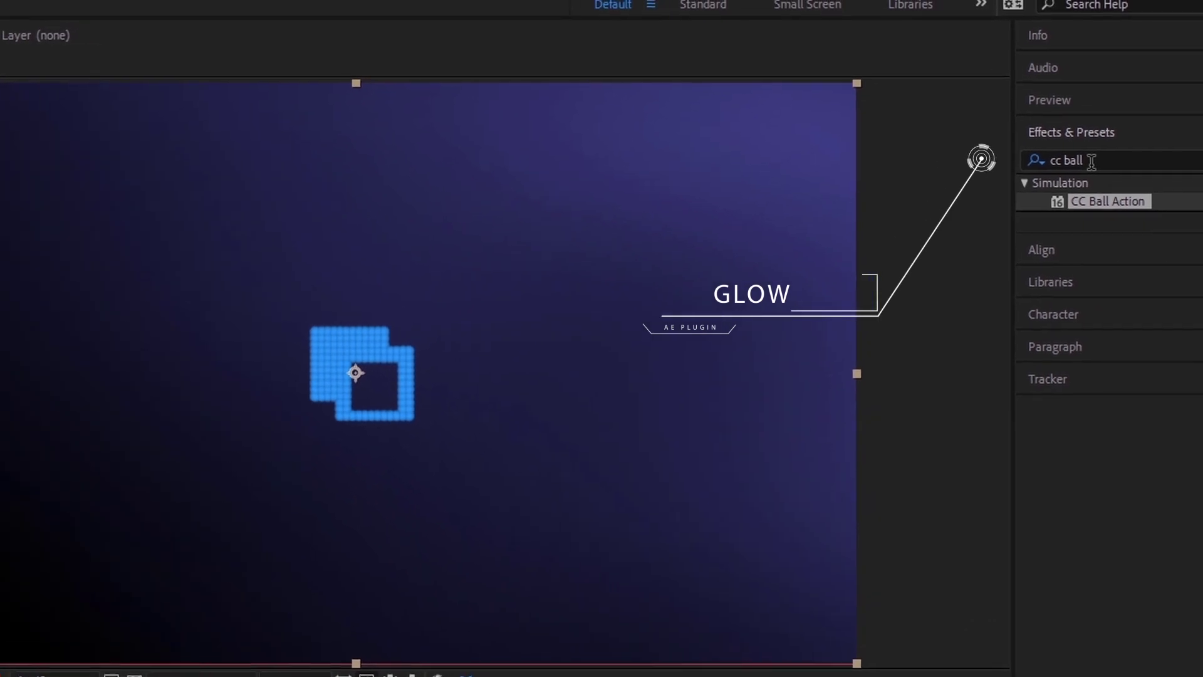
left_click(1189, 92)
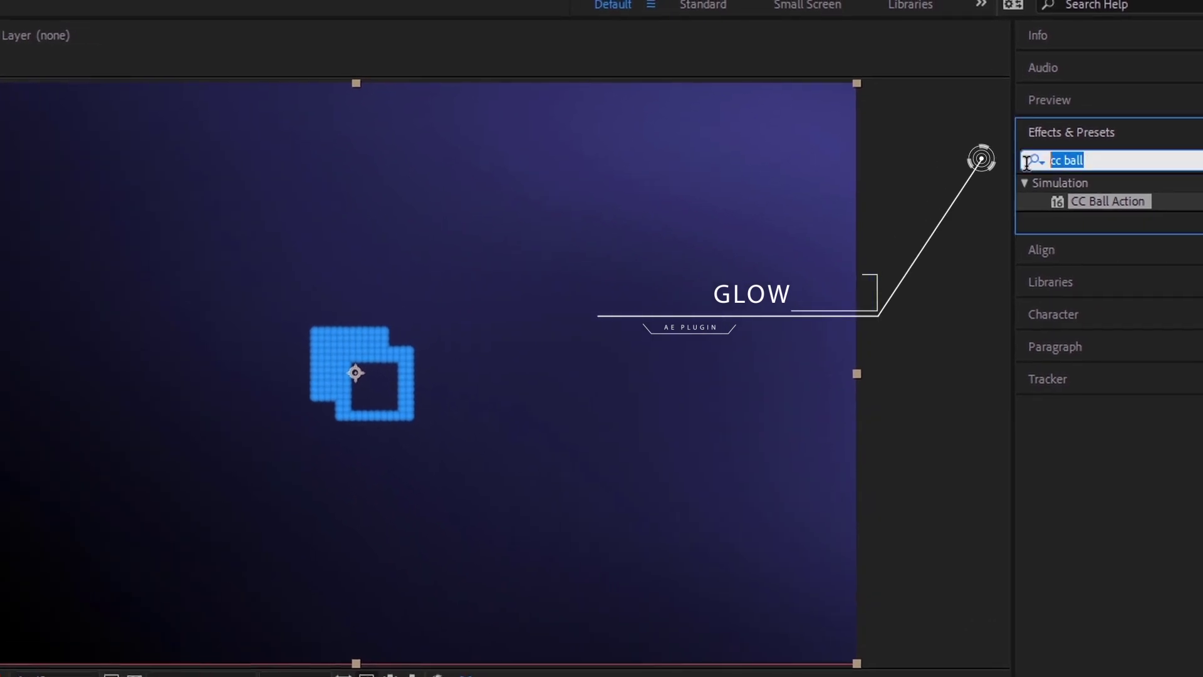
type("glow")
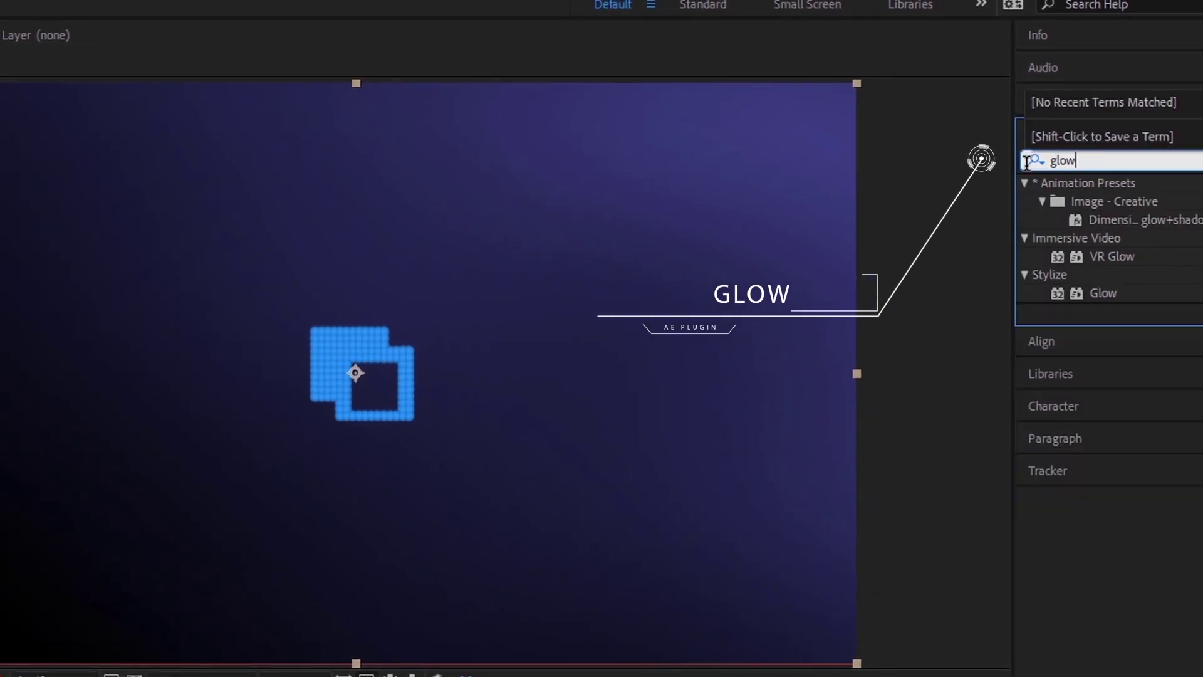
left_click(1112, 291)
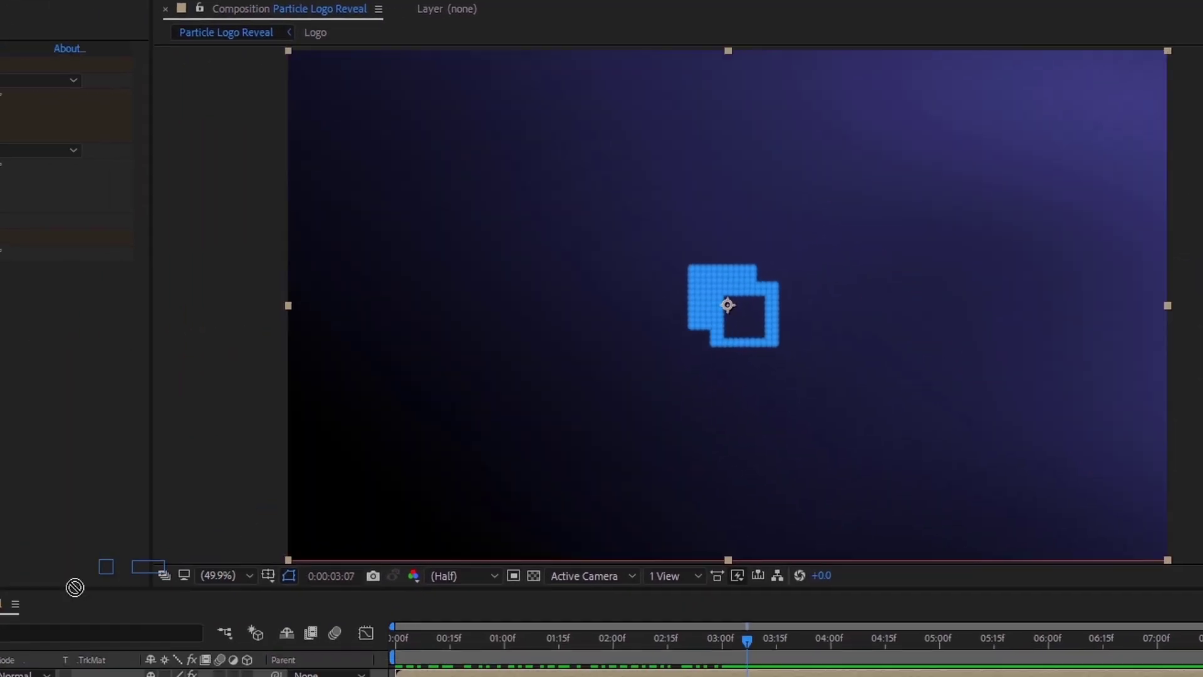
left_click_drag(75, 587, 160, 613)
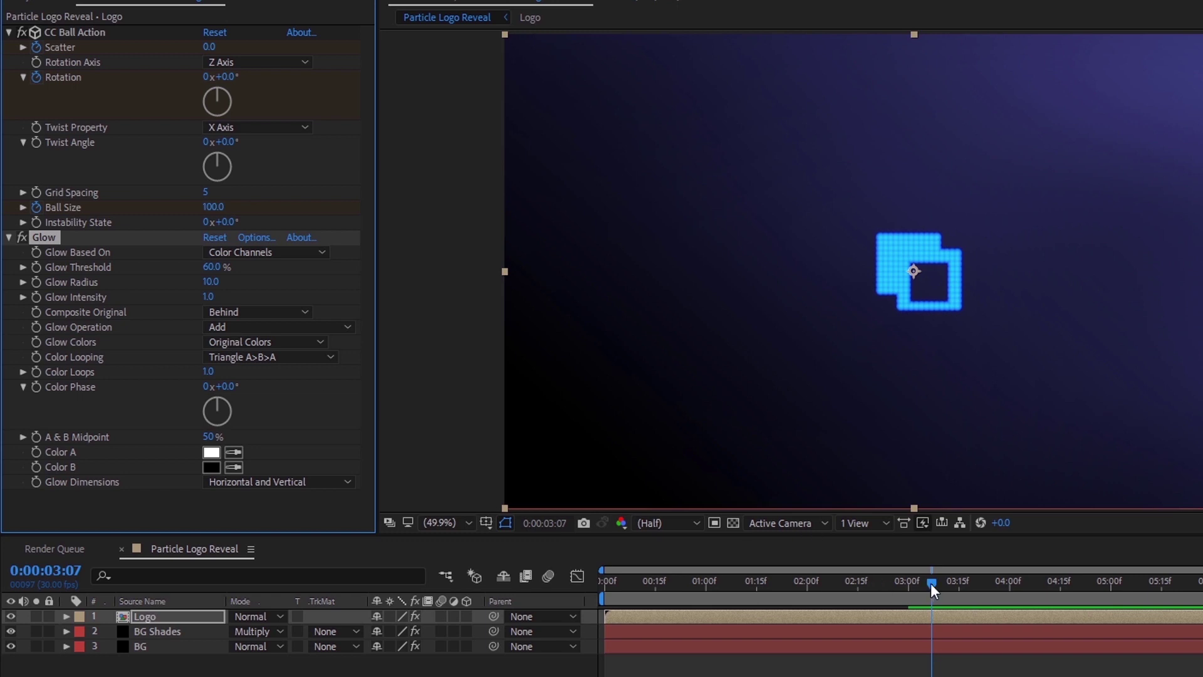
- Check the glow at frames 00:21 and 00:13 and around 1:16, editing Glow Intensity
left_click_drag(931, 583, 629, 583)
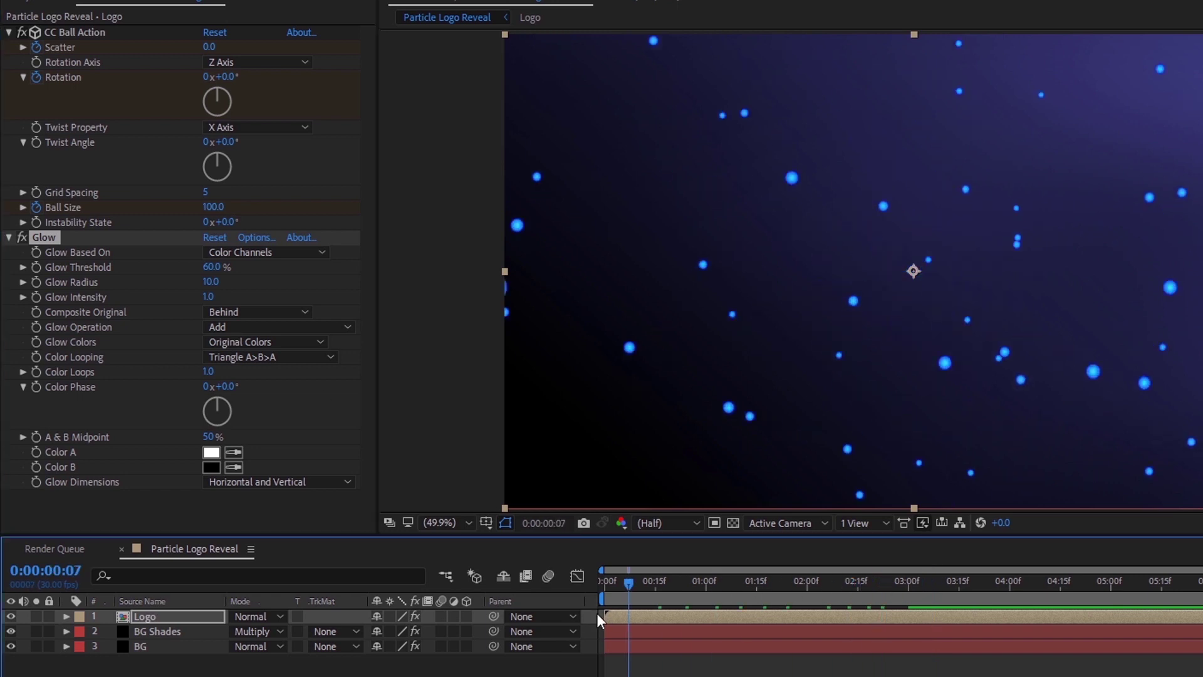
left_click(675, 588)
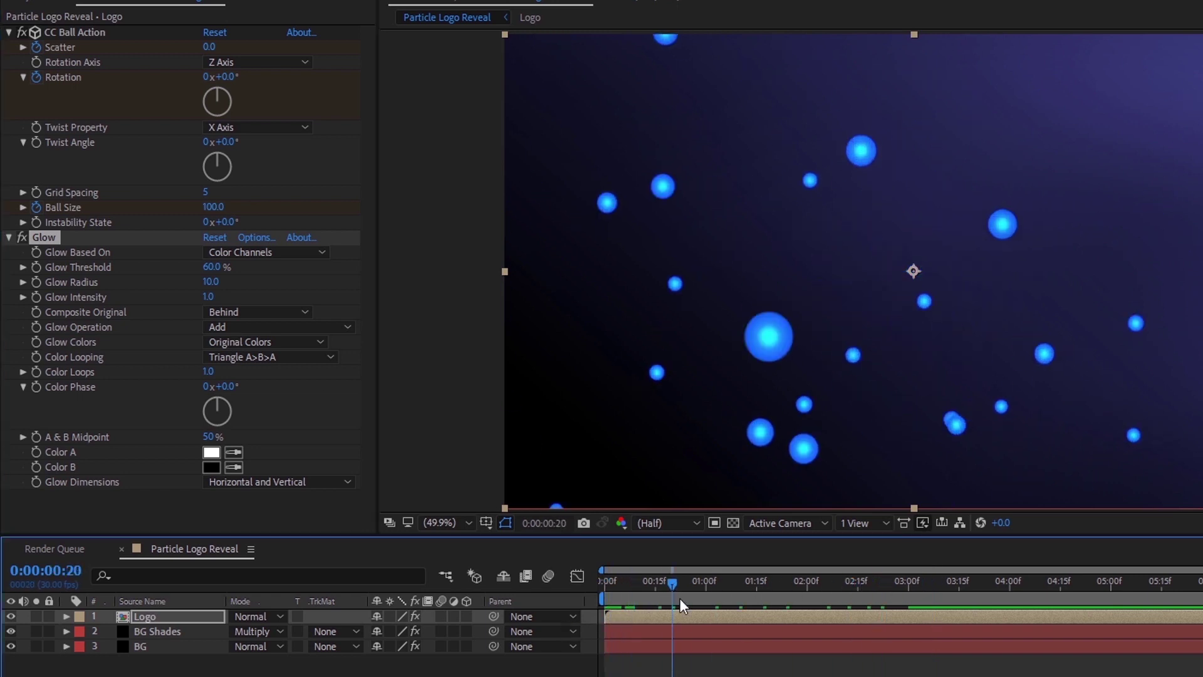
left_click(210, 299)
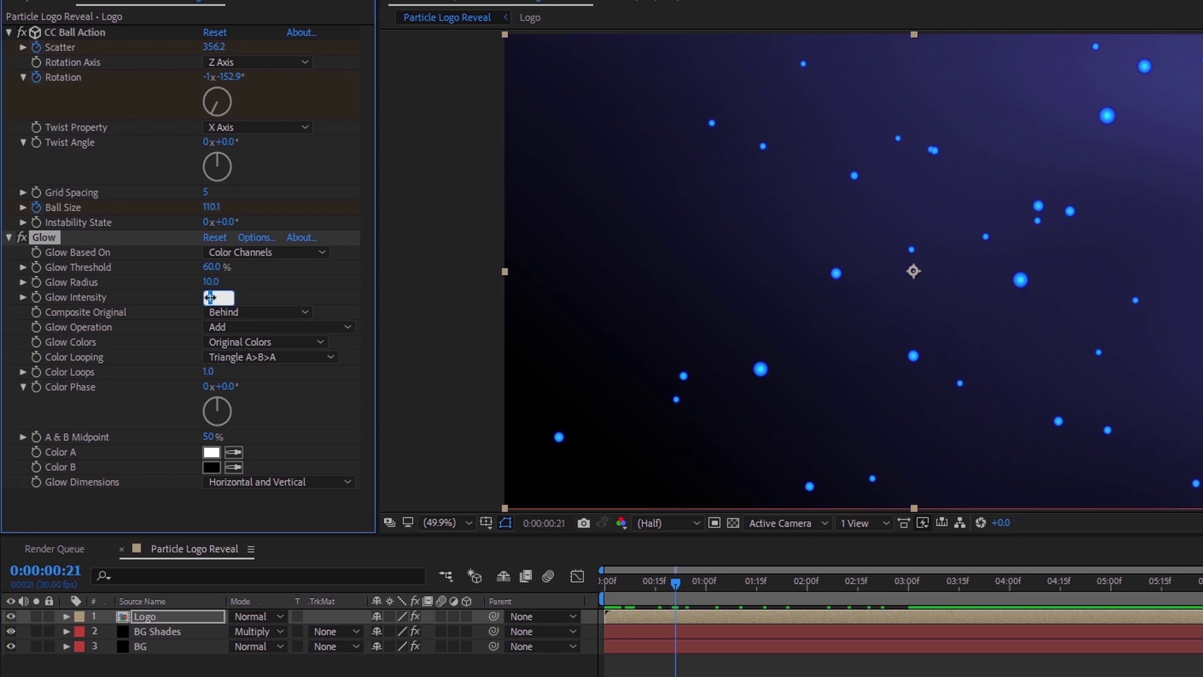
left_click(647, 586)
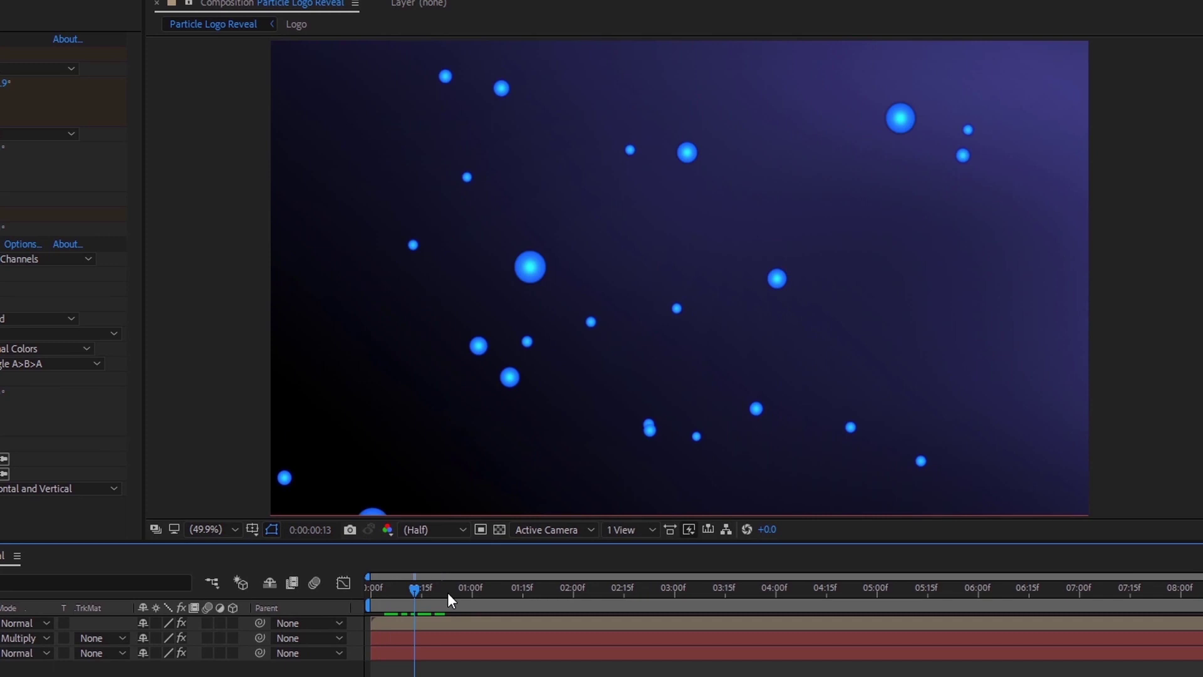
left_click_drag(448, 592, 525, 593)
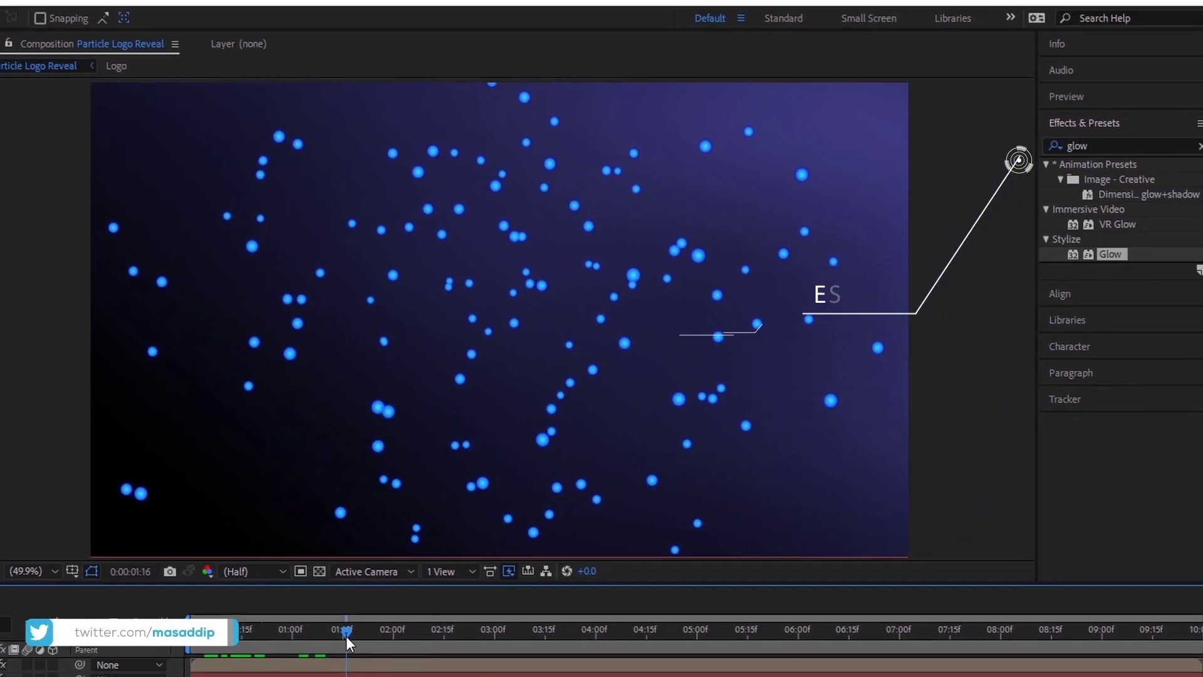
- Search 'curve' and apply the Curves effect to the Logo layer
left_click(1086, 146)
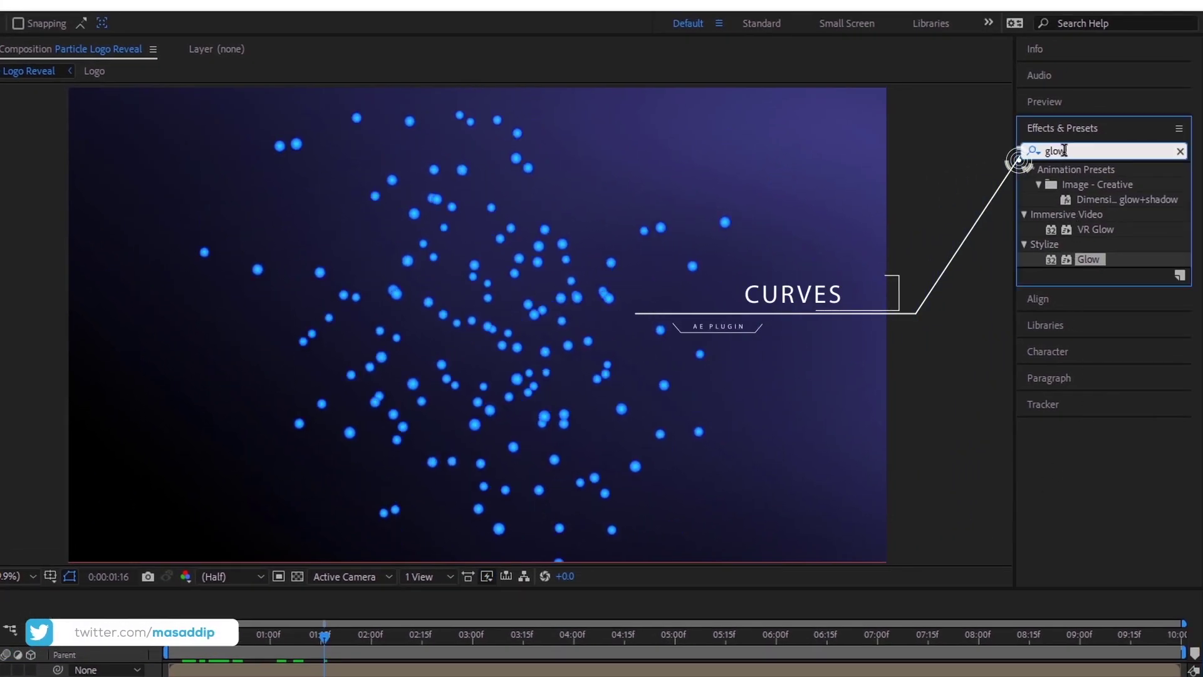
left_click_drag(1064, 150, 1035, 157)
type("curve")
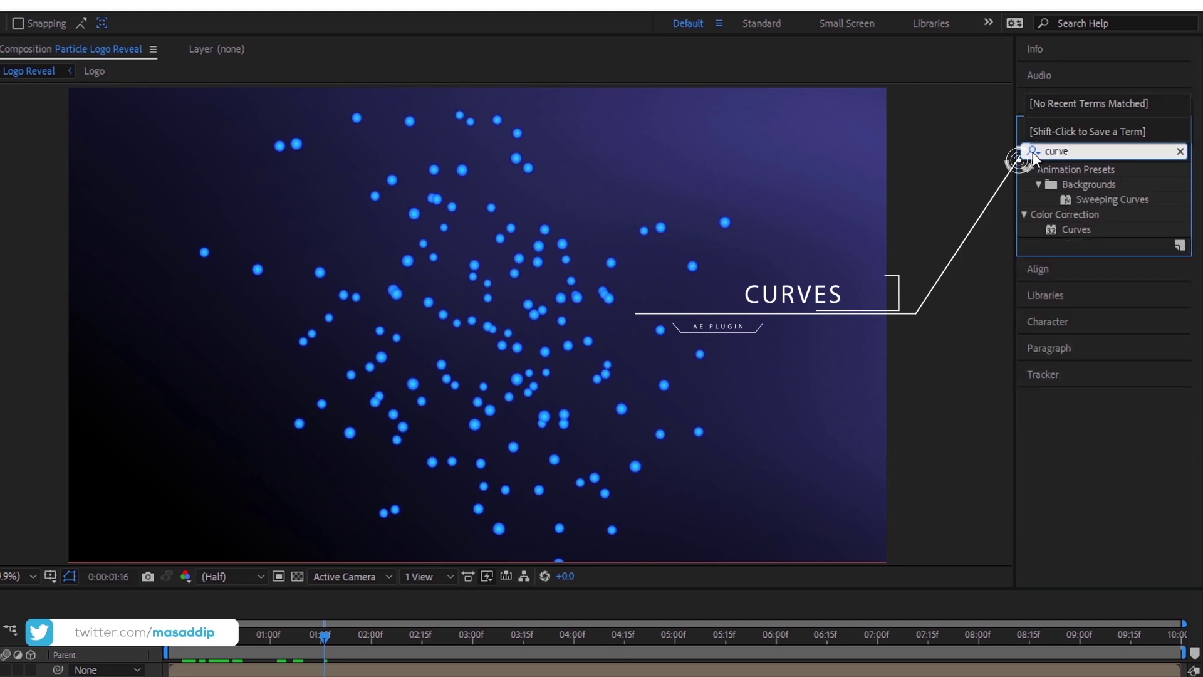
left_click_drag(1080, 227, 130, 615)
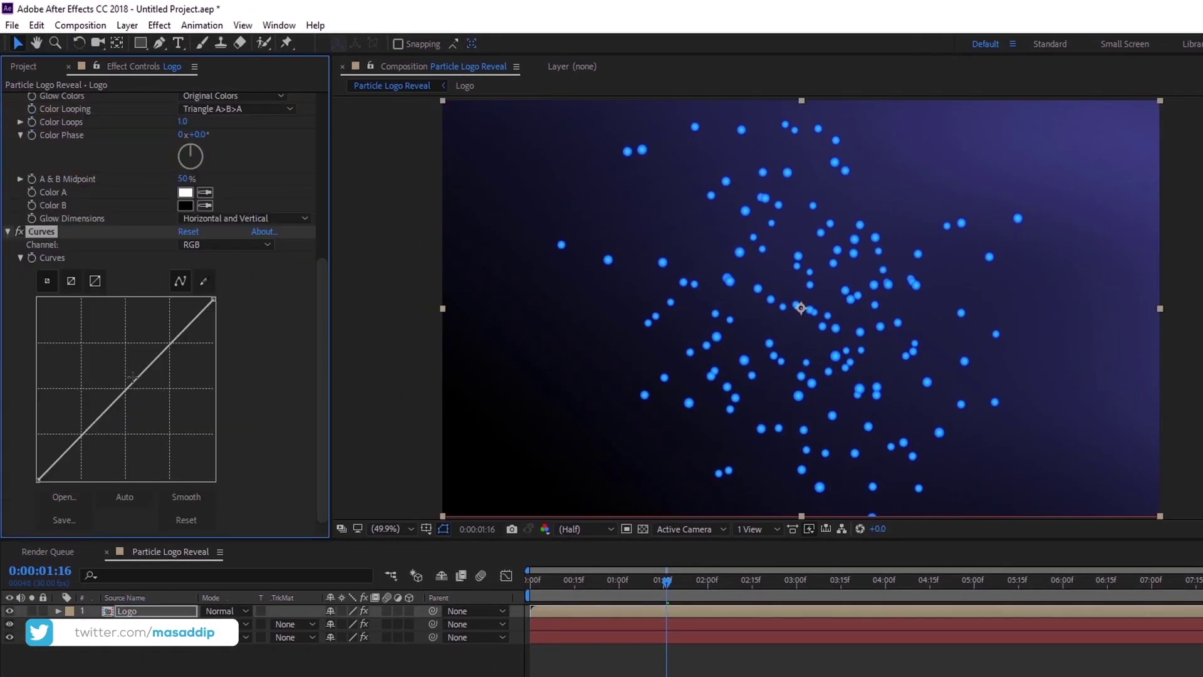
- Lift the RGB curve upward to brighten the particles, checking the assembled logo and frame 00:23
left_click_drag(131, 383, 127, 376)
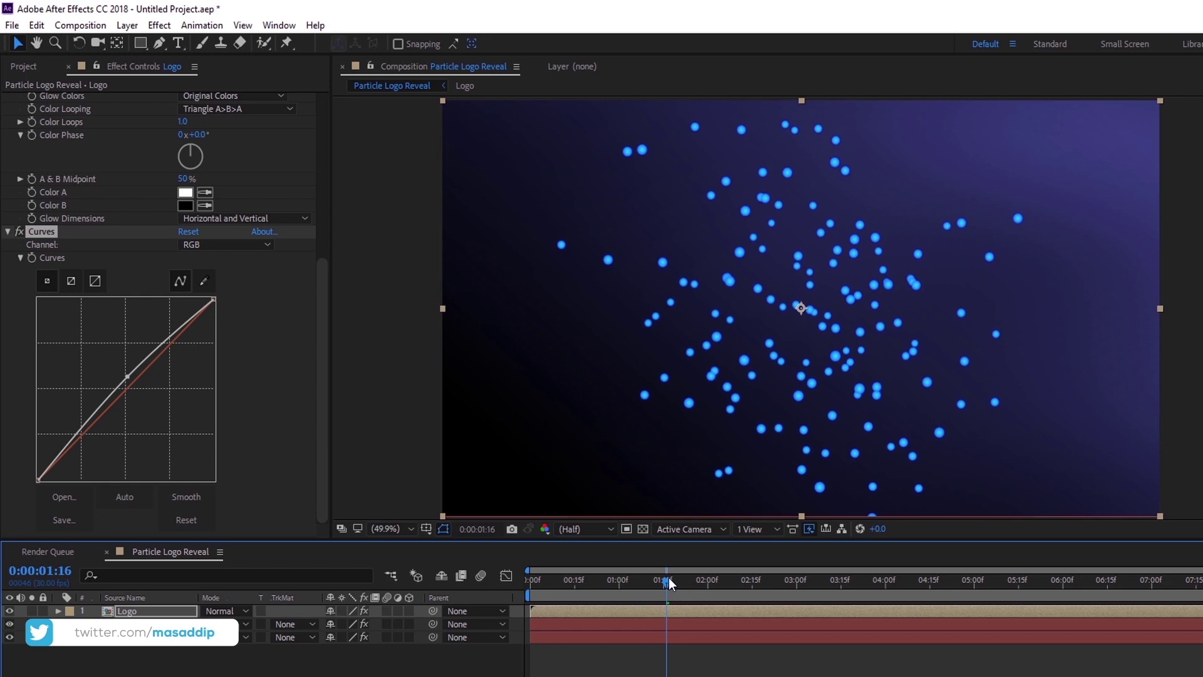
left_click_drag(668, 577, 806, 580)
left_click_drag(127, 376, 120, 373)
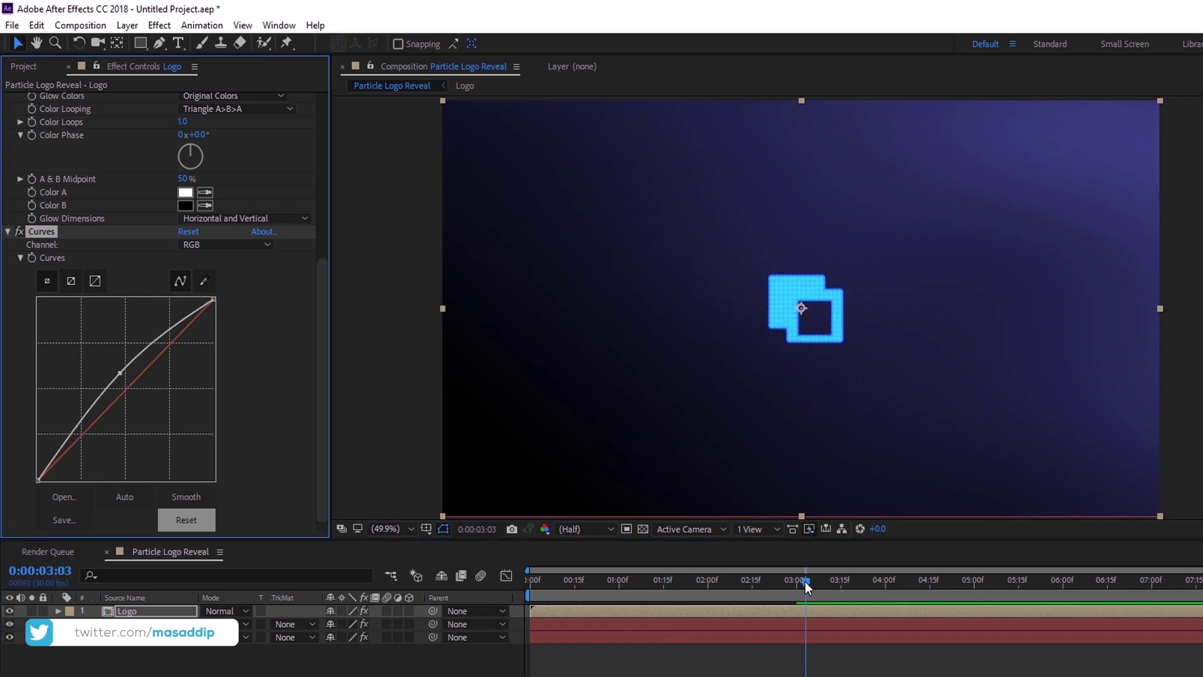
left_click_drag(807, 583, 590, 593)
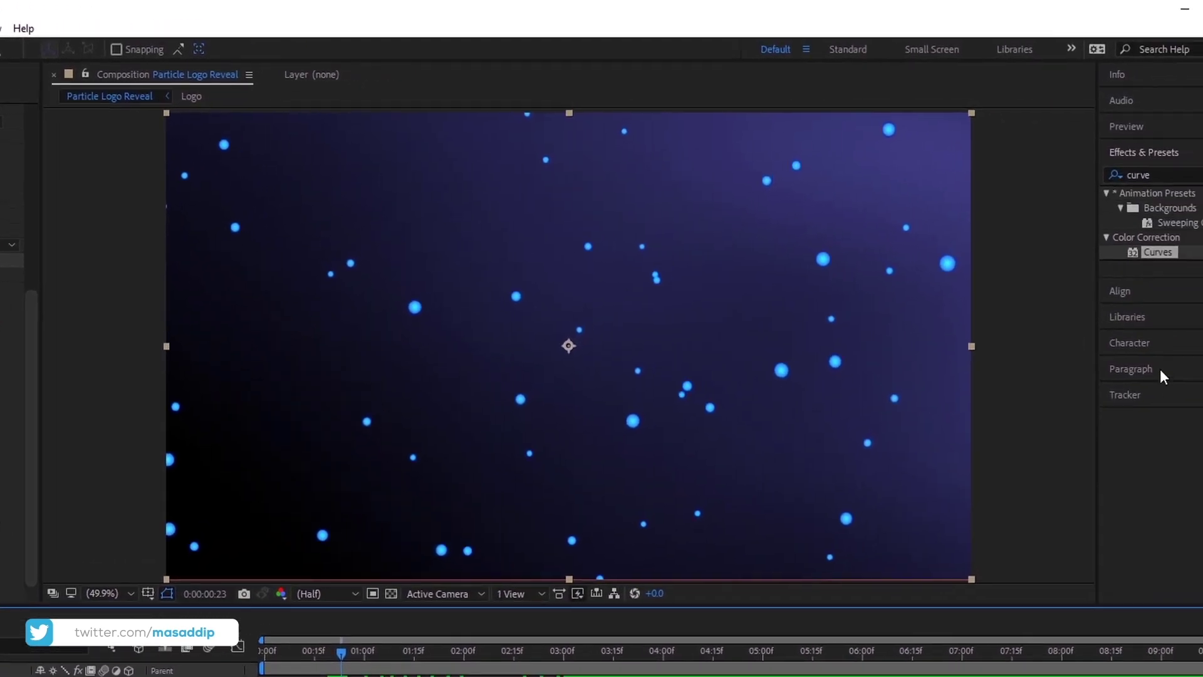
- Search 'cc for' and drop Time > CC Force Motion Blur onto the Logo layer
left_click(1106, 176)
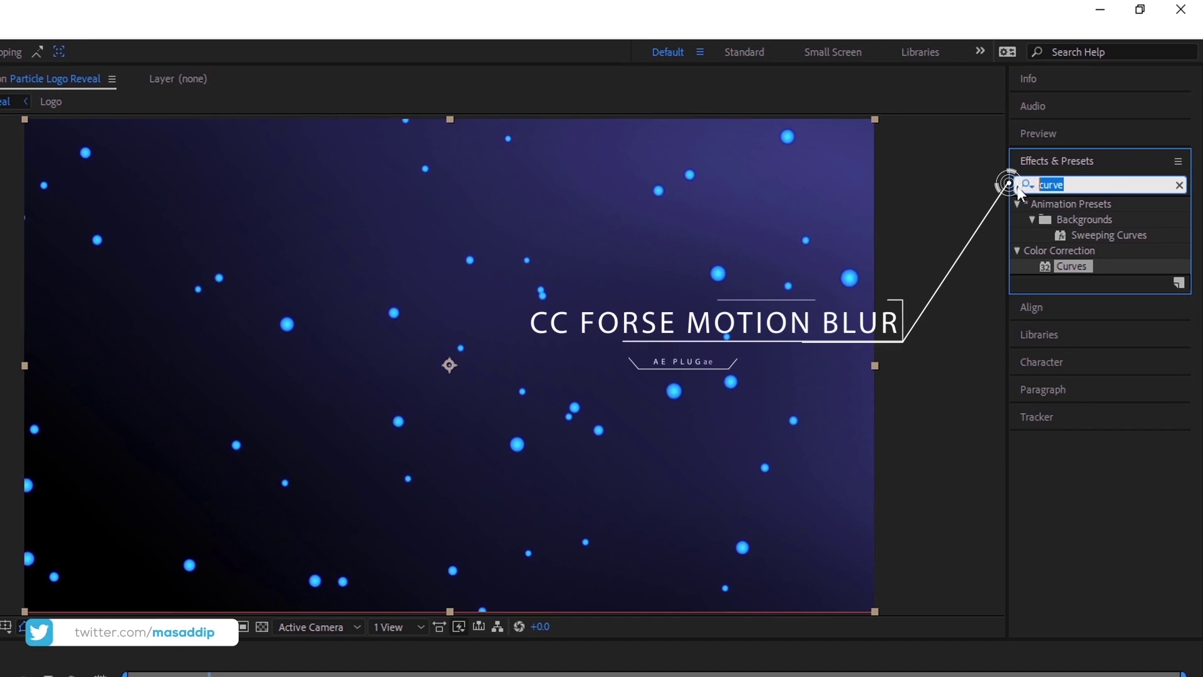
type("cc")
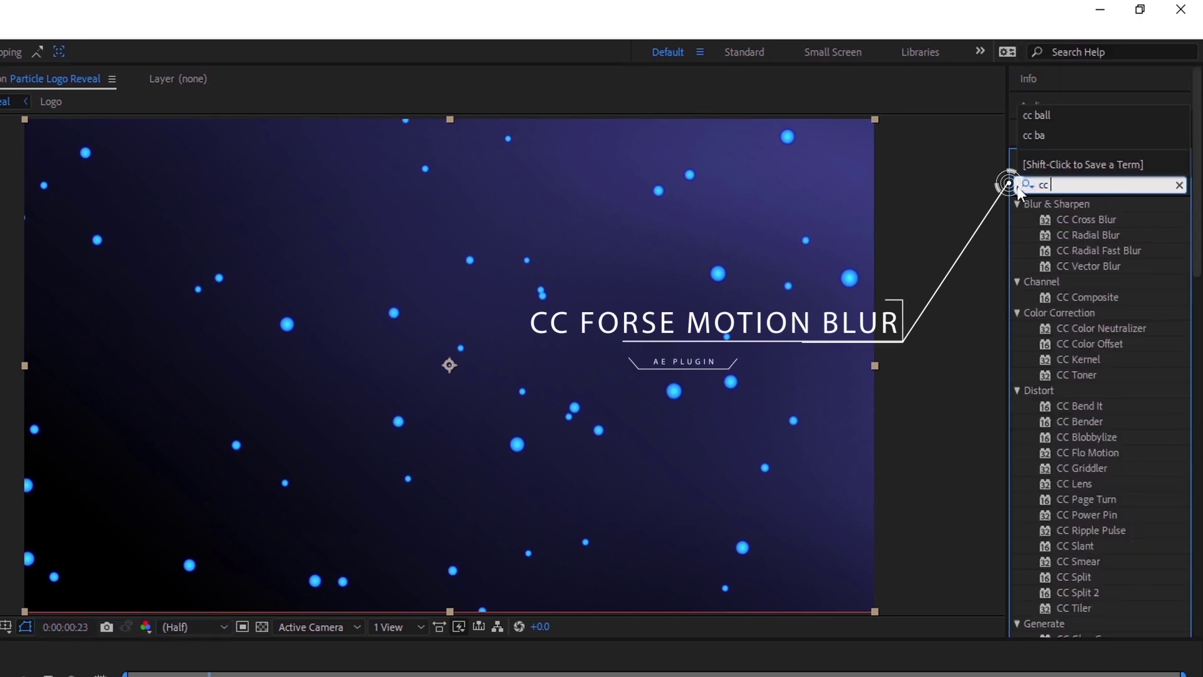
type(" for")
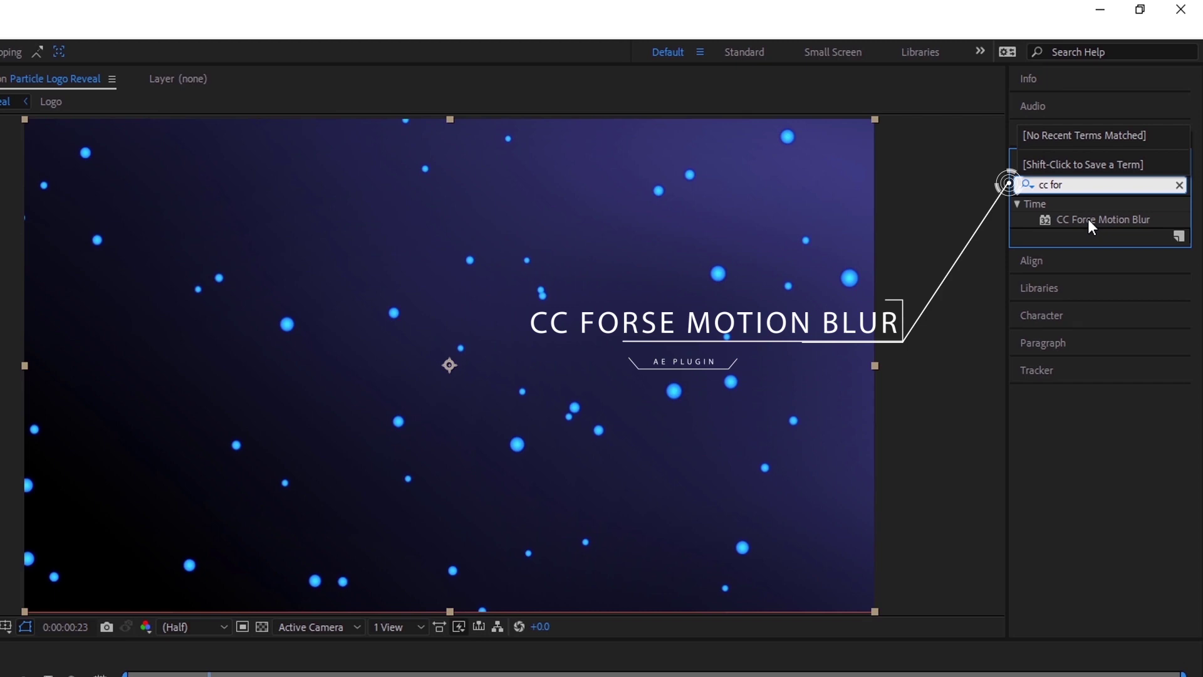
mouse_move(1088, 217)
left_mouse_down()
mouse_move(837, 253)
mouse_move(133, 599)
left_mouse_up()
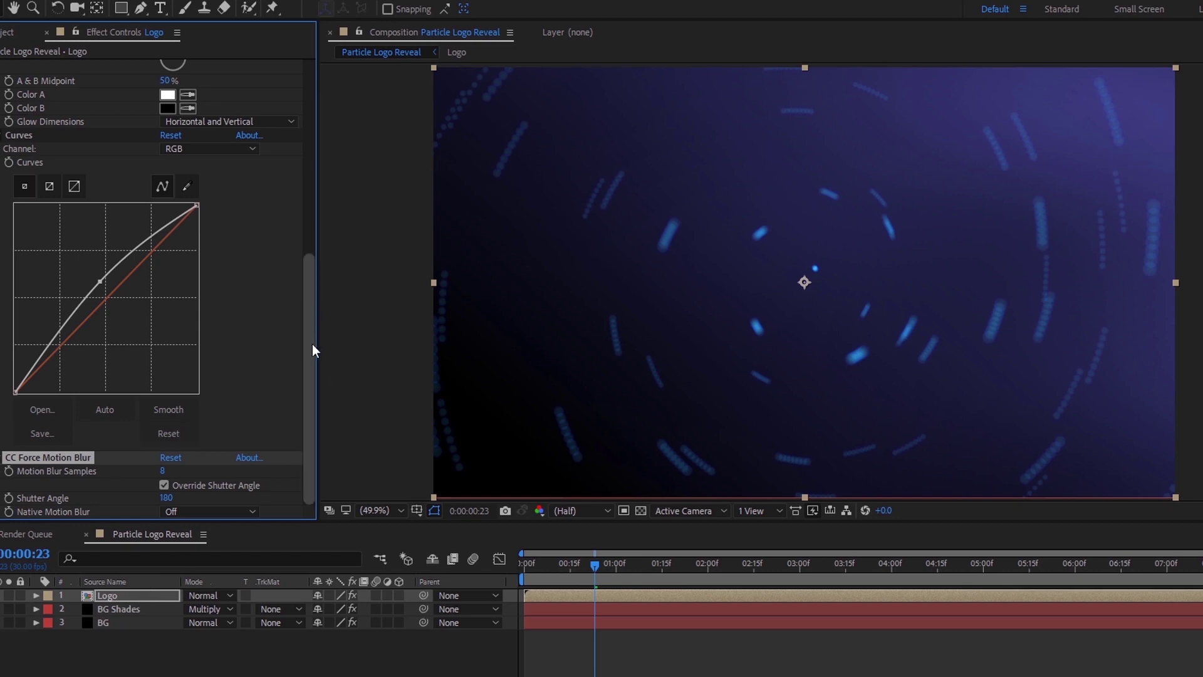
- Set CC Force Motion Blur's Shutter Angle to 300
left_click(166, 498)
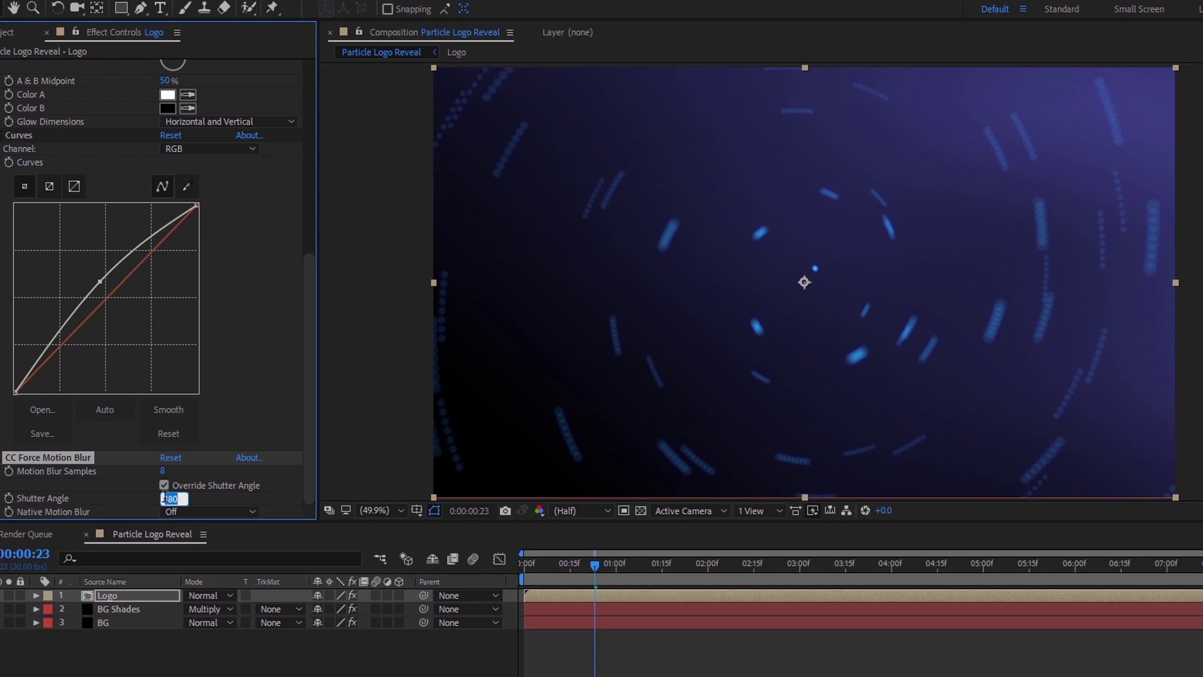
type("300")
left_click(301, 655)
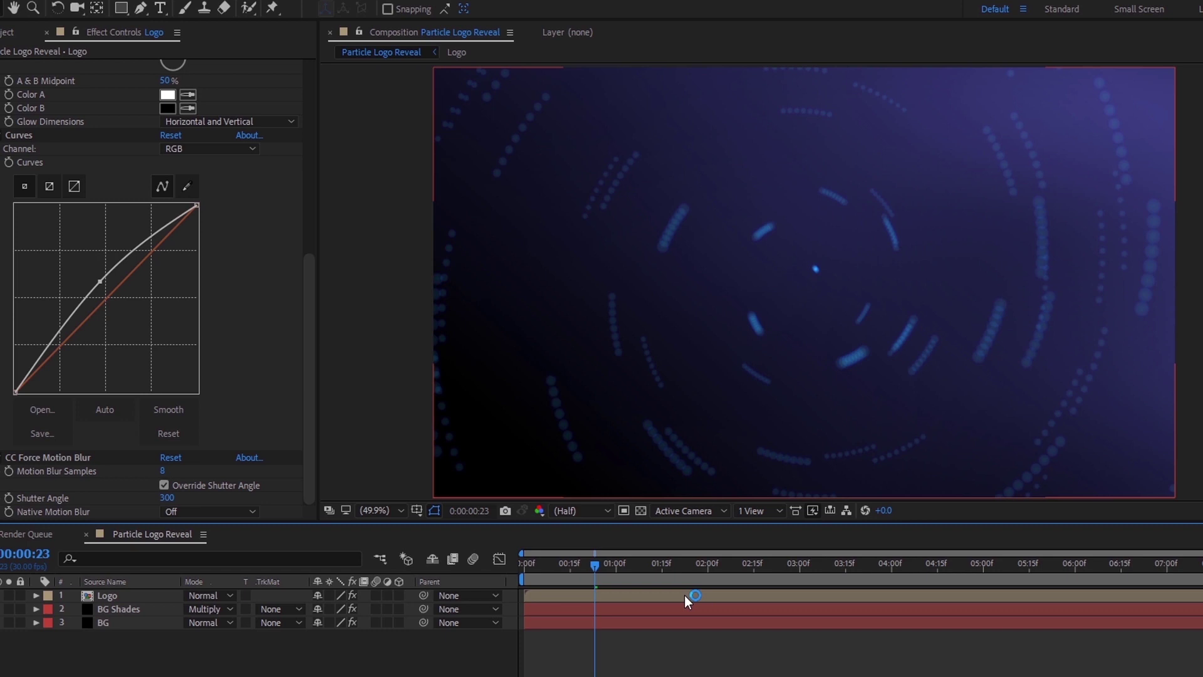
mouse_move(601, 567)
left_mouse_down()
mouse_move(525, 578)
mouse_move(532, 562)
mouse_move(623, 566)
mouse_move(594, 567)
left_mouse_up()
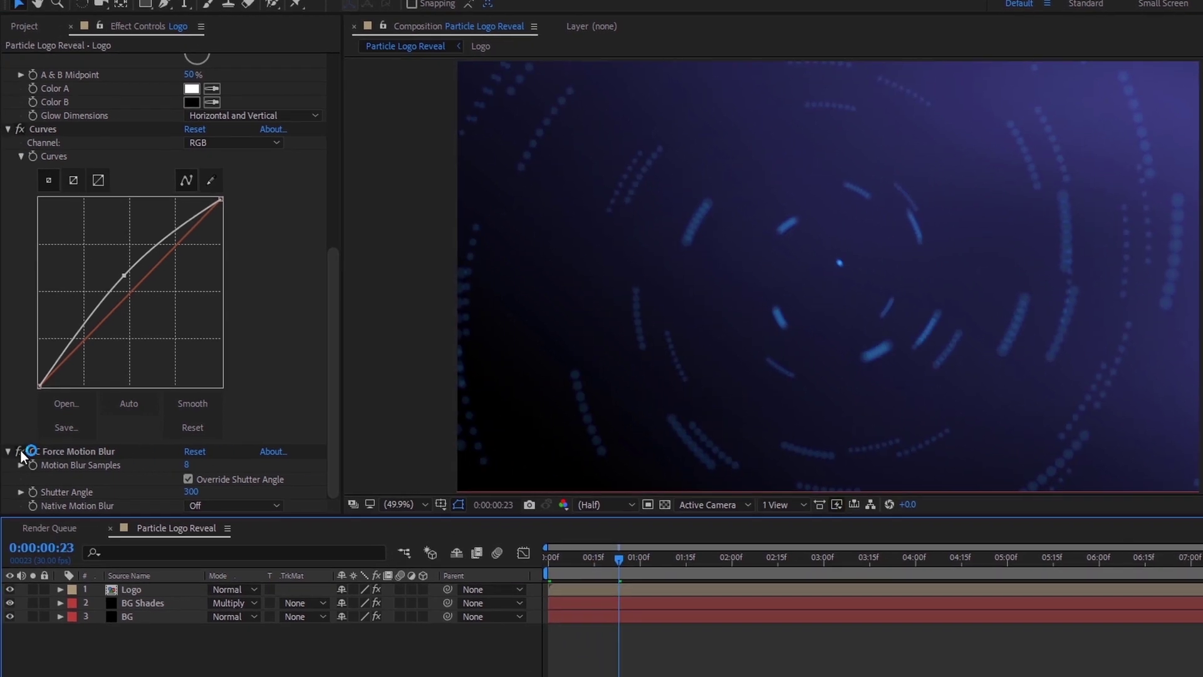
- Toggle the motion blur off and on to compare, then go to 3 seconds and select Logo
left_click(20, 450)
left_click(20, 450)
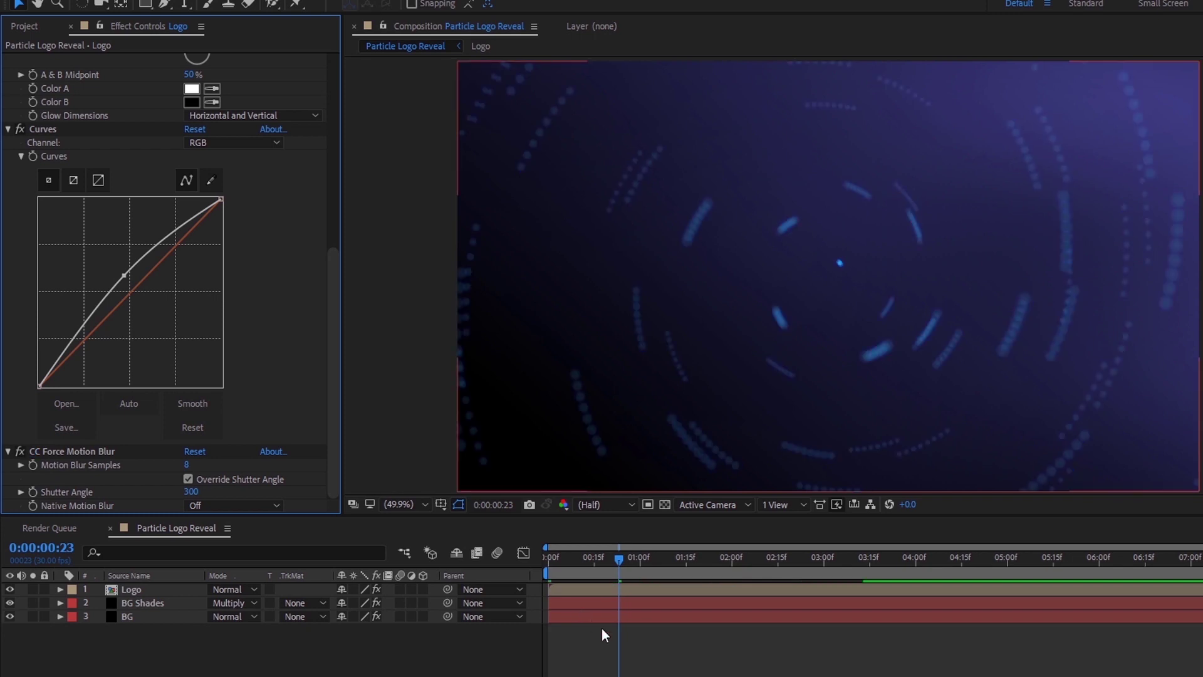
left_click_drag(618, 558, 819, 569)
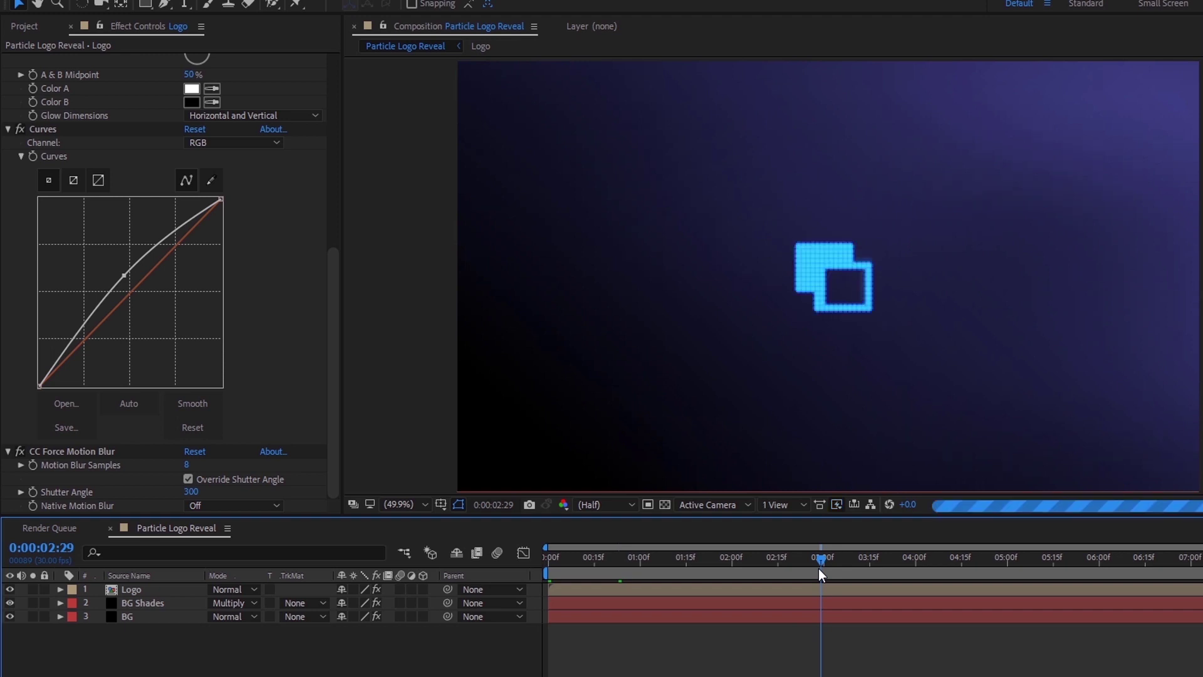
left_click_drag(821, 569, 822, 569)
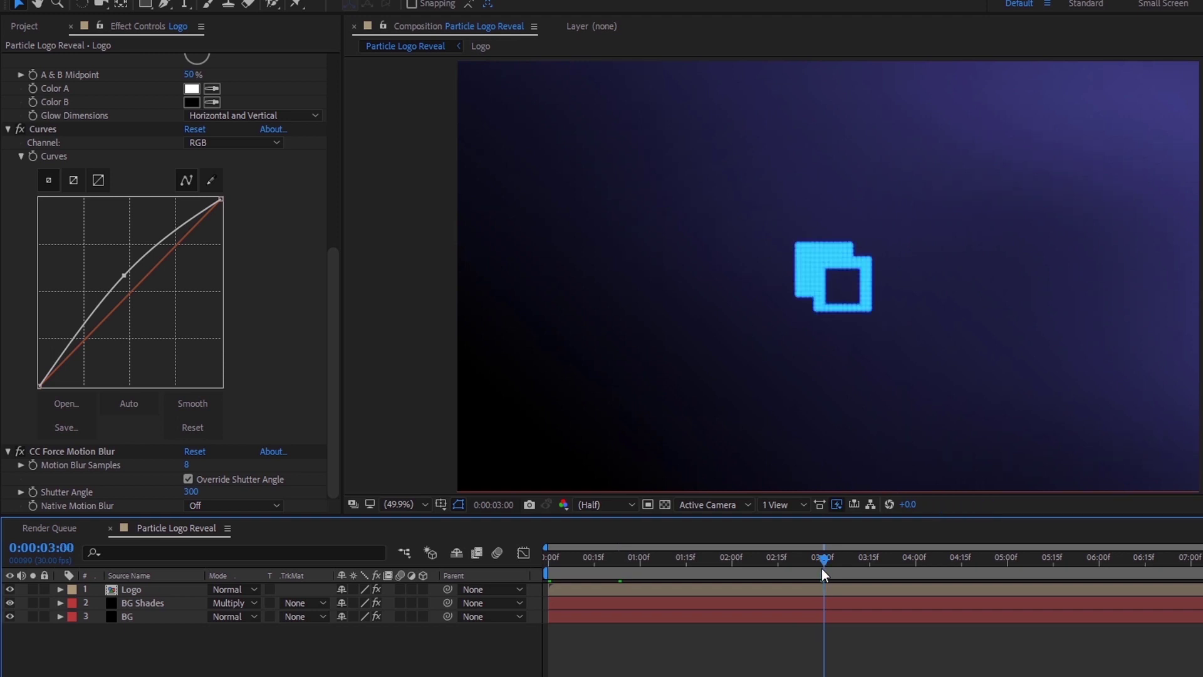
left_click(824, 588)
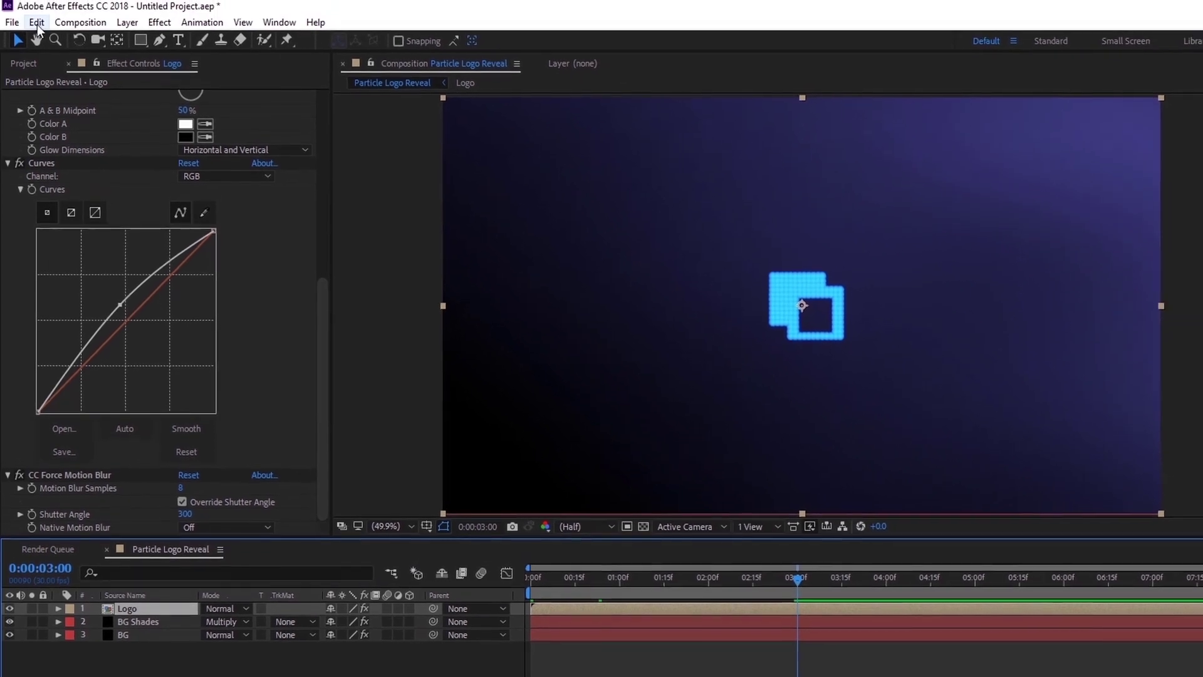
- Split the Logo layer at 3:00 with Edit > Split Layer
left_click(37, 24)
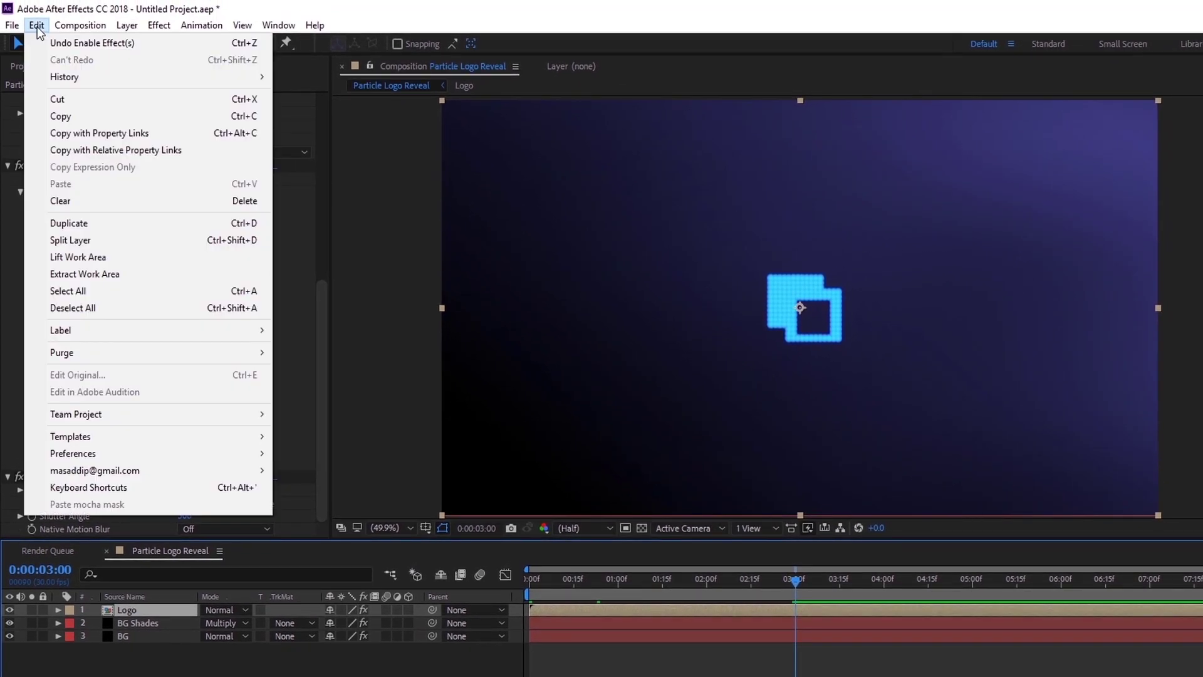
left_click(68, 241)
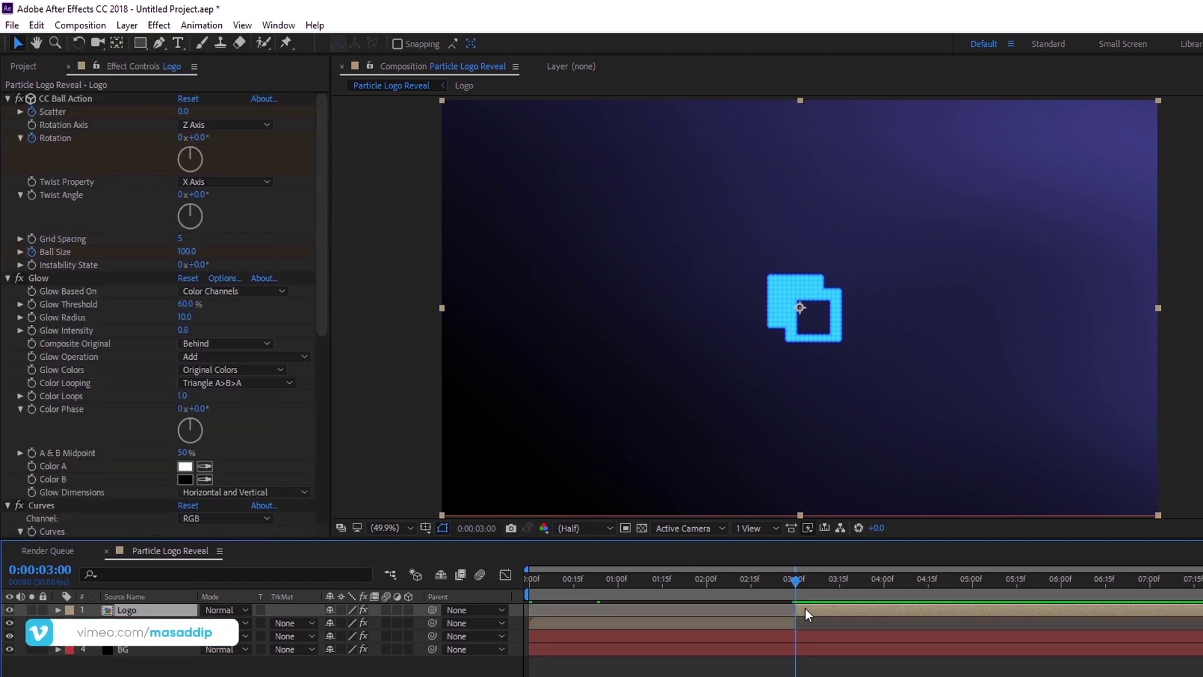
mouse_move(795, 583)
left_mouse_down()
mouse_move(753, 588)
mouse_move(759, 576)
mouse_move(798, 577)
mouse_move(826, 596)
mouse_move(602, 598)
mouse_move(806, 602)
left_mouse_up()
- Delete CC Ball Action, Glow, Curves and CC Force Motion Blur from the later Logo copy
left_click(47, 100)
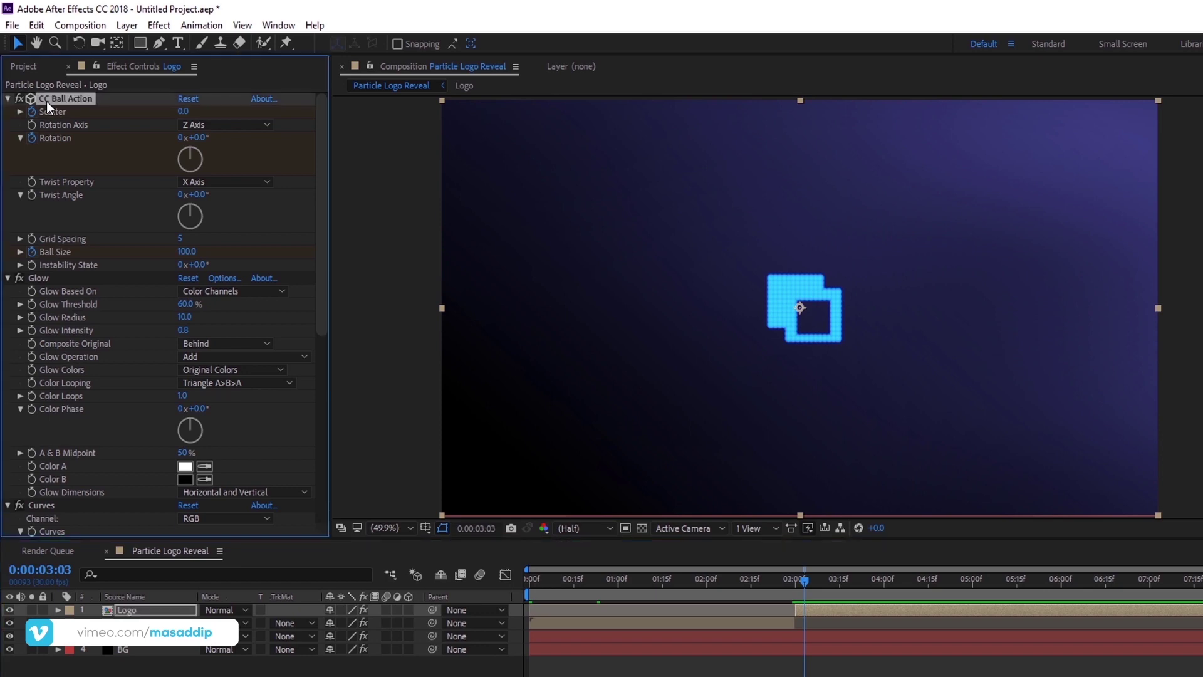
left_click(48, 505, "shift")
left_click_drag(316, 267, 332, 480)
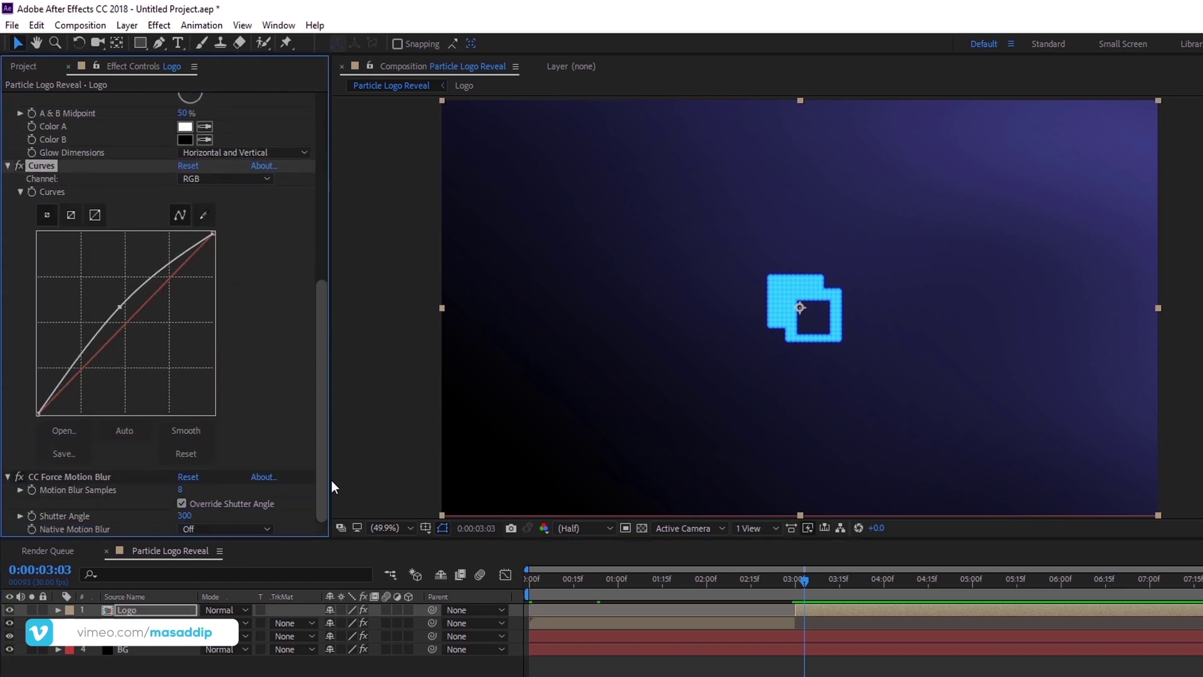
left_click(84, 478, "shift")
key("Delete")
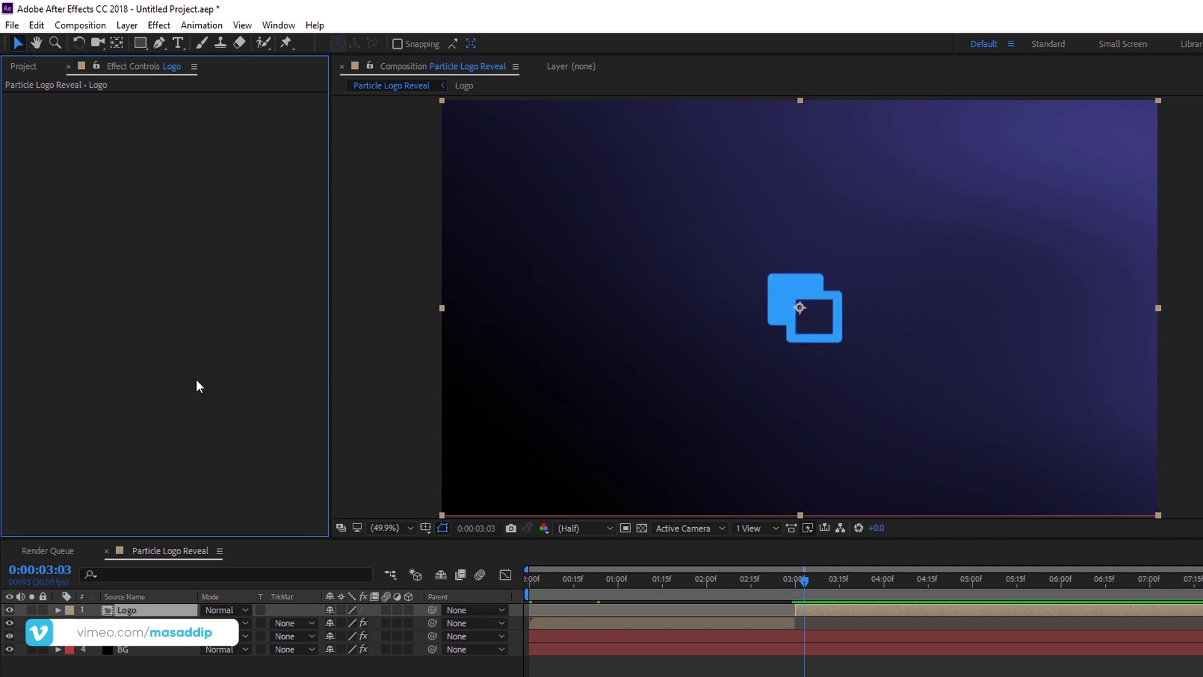
left_click_drag(803, 581, 810, 611)
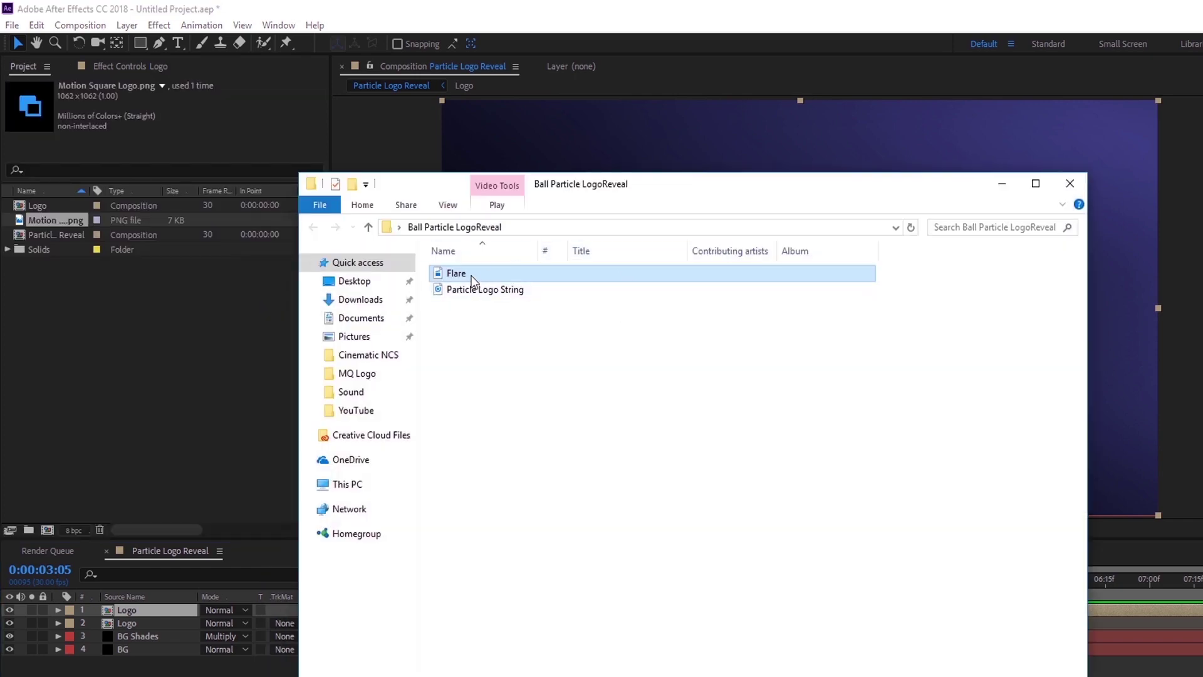
- Import Flare.mov, add it as the top layer in Screen mode, and start it near 00:12
left_click_drag(471, 281, 188, 342)
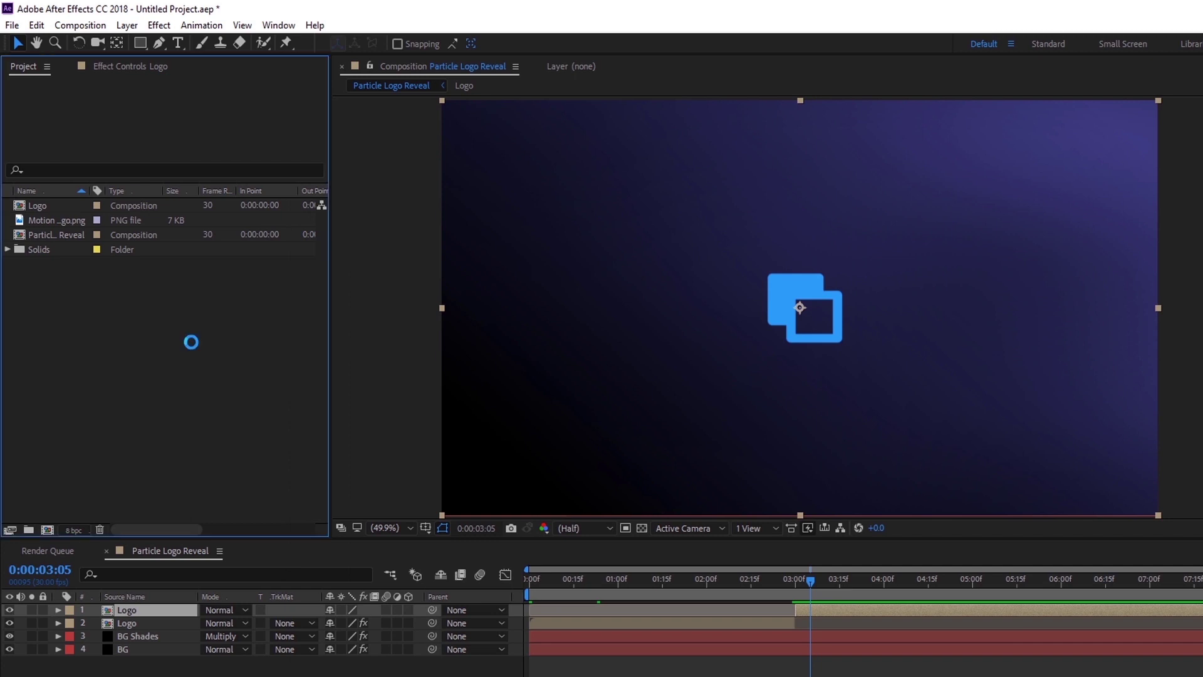
left_click_drag(69, 205, 124, 607)
left_click(244, 611)
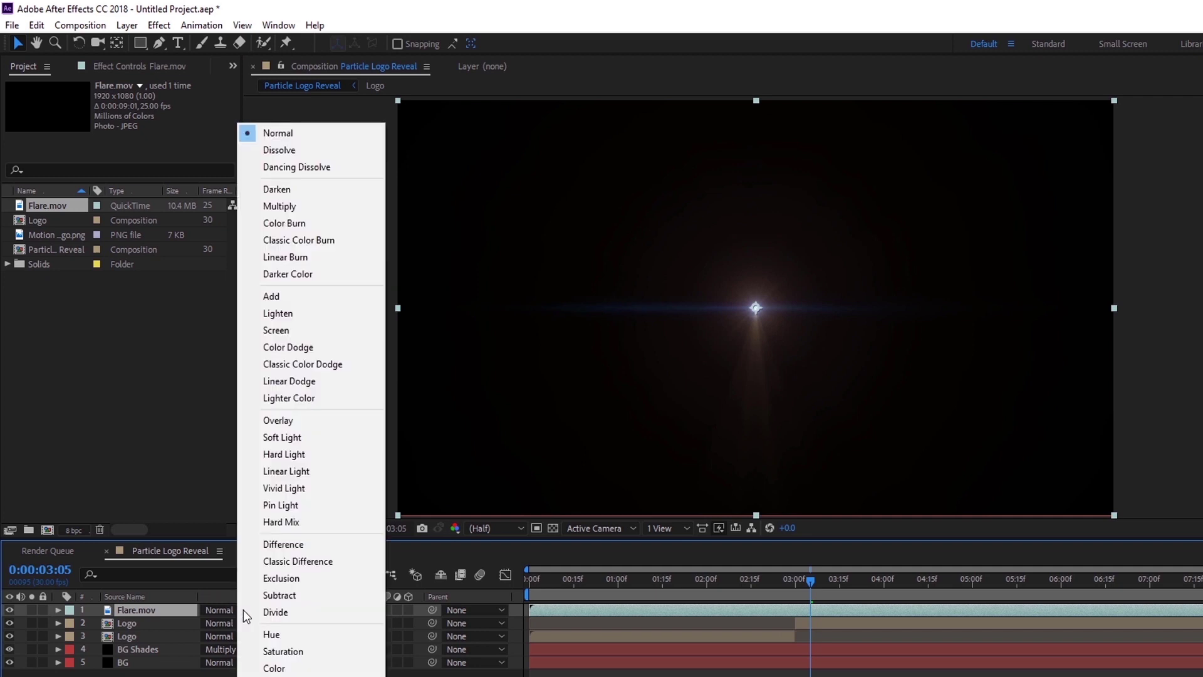
left_click(295, 330)
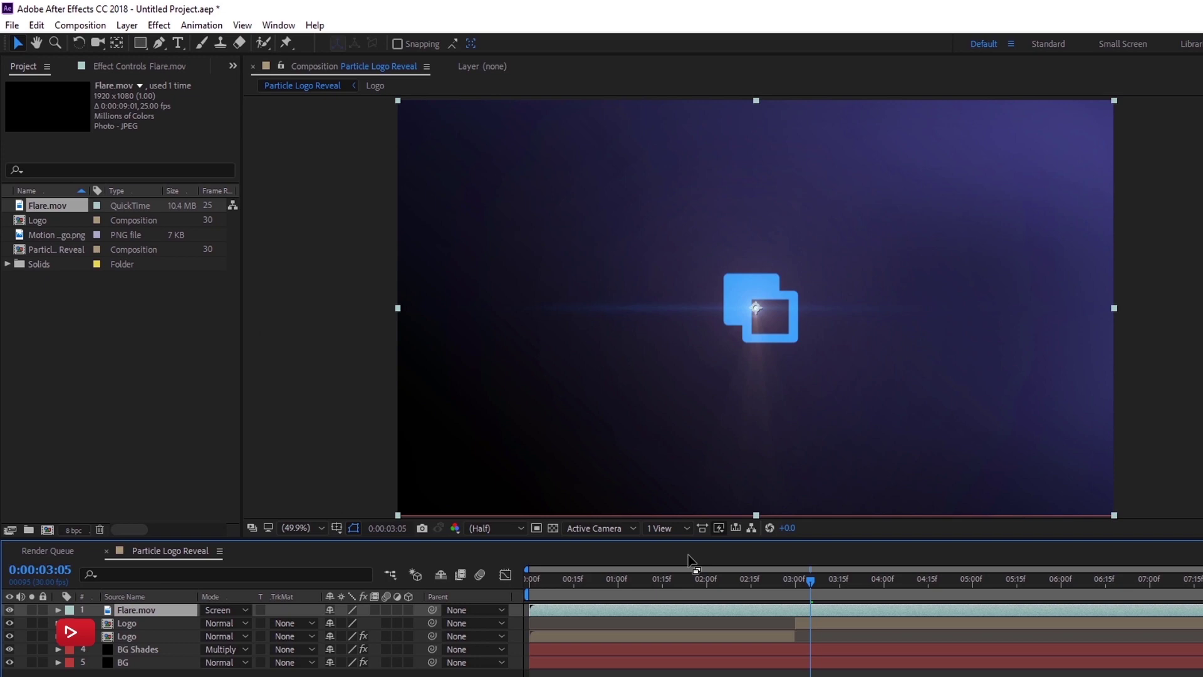
mouse_move(810, 581)
left_mouse_down()
mouse_move(745, 580)
mouse_move(795, 571)
left_mouse_up()
left_click_drag(758, 609, 564, 620)
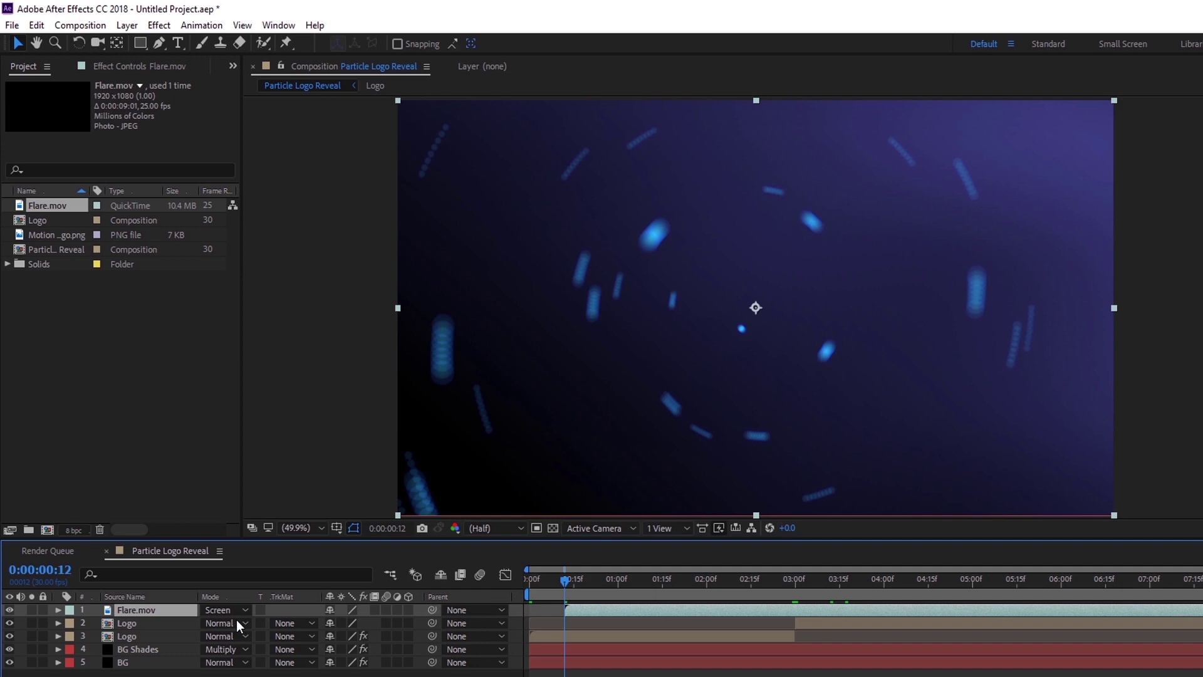
- Select the lower Logo layer (layer 3) and apply Camera Lens Blur to it, found by searching 'camera l'
left_click(132, 634)
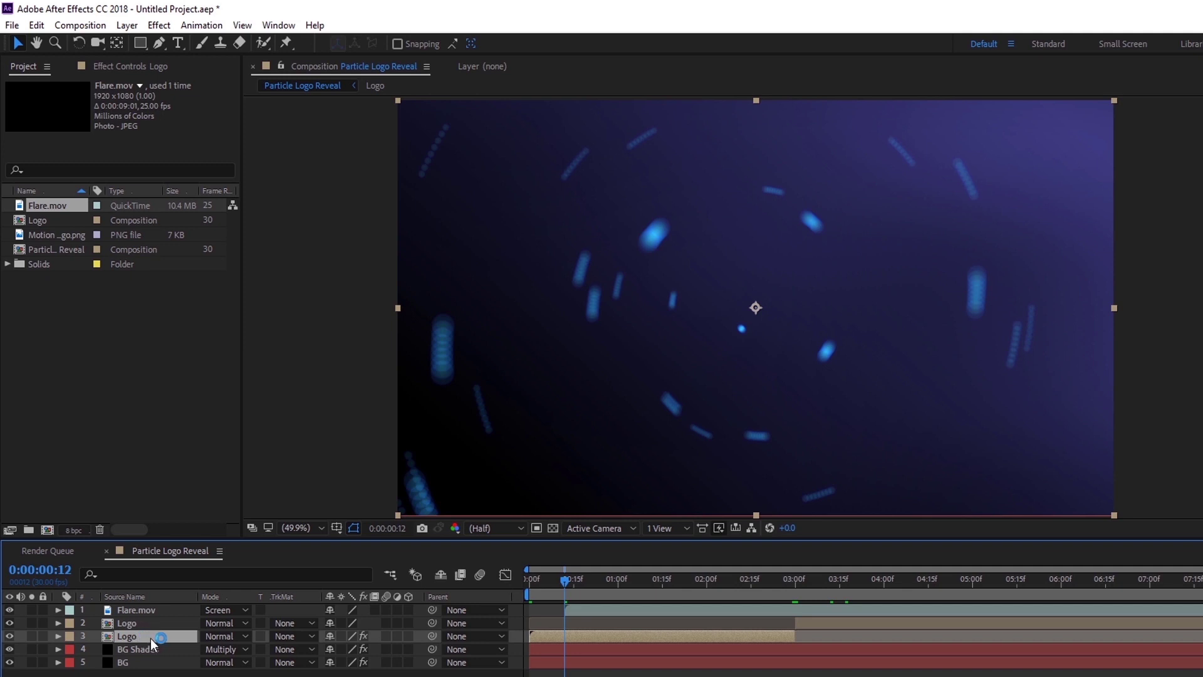
type("cc for")
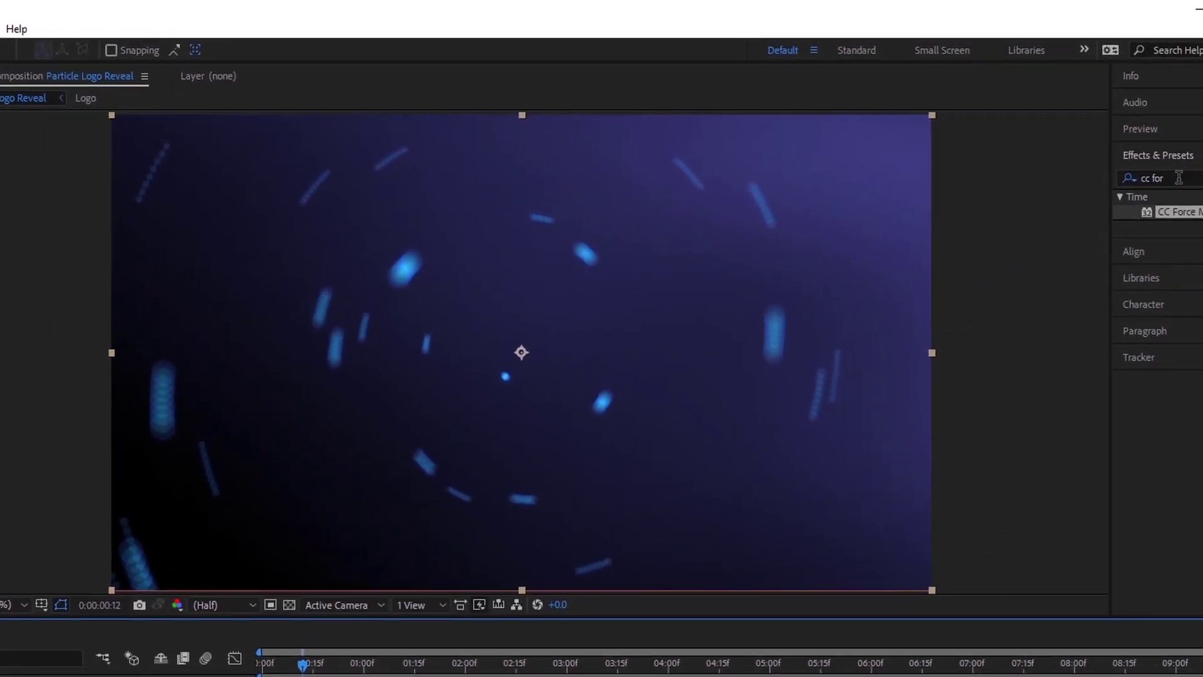
left_click(1126, 182)
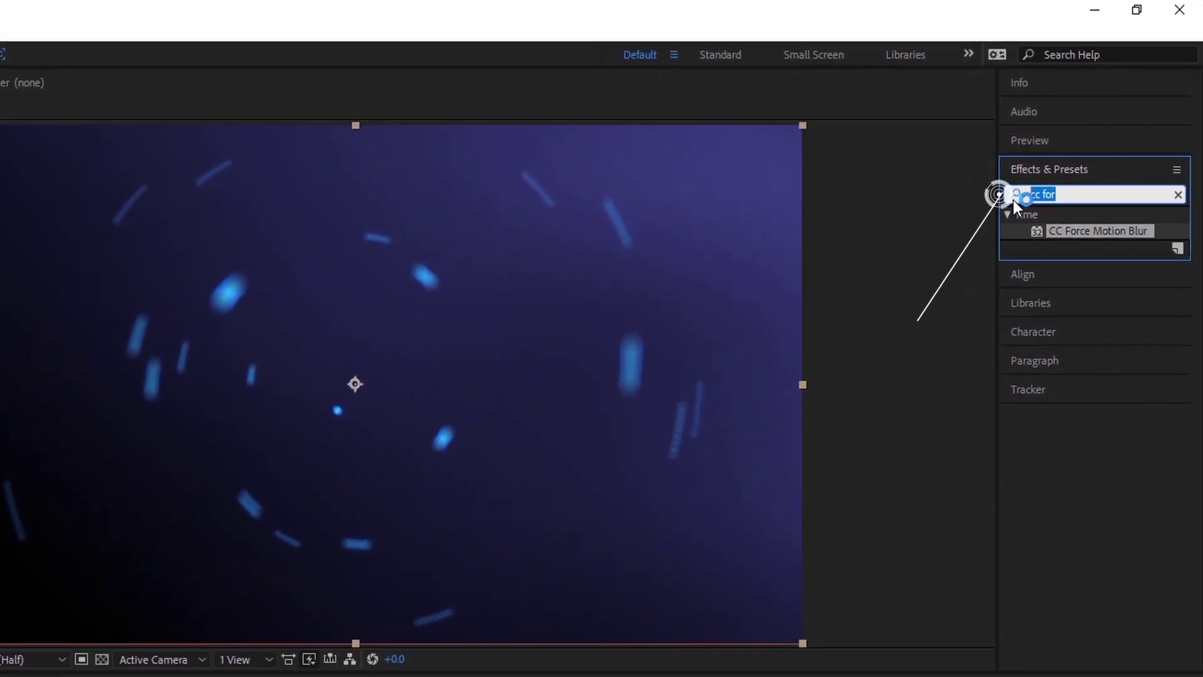
type("3d ca")
left_click(1017, 195)
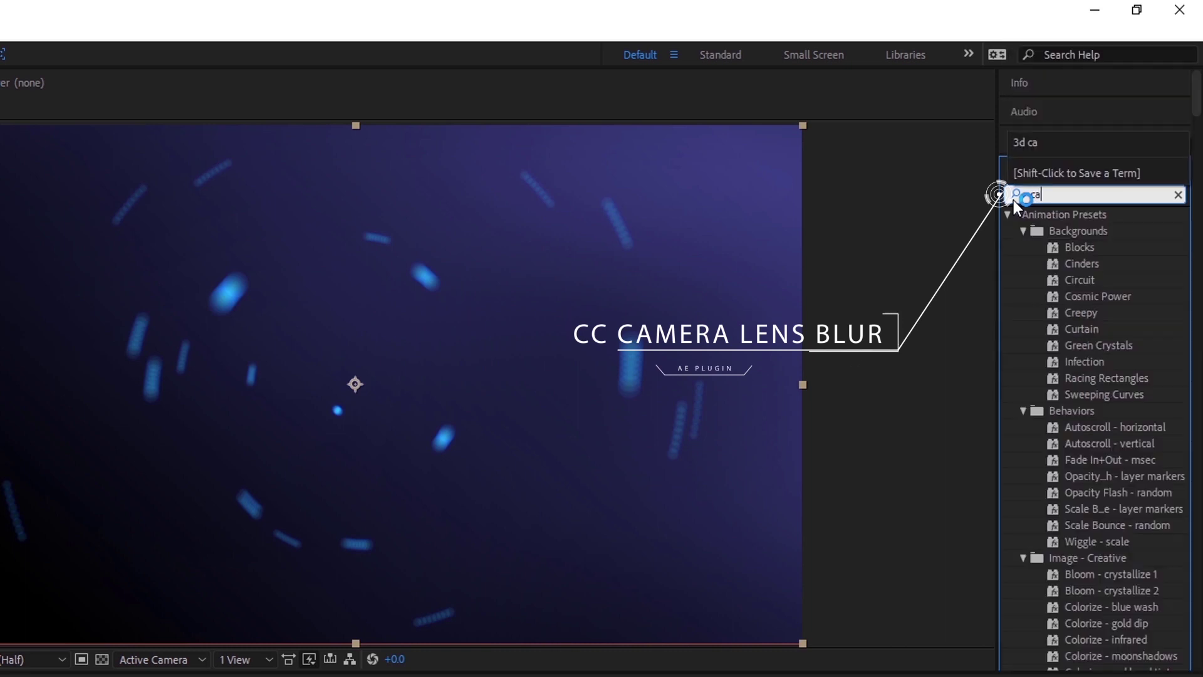
type("mera ")
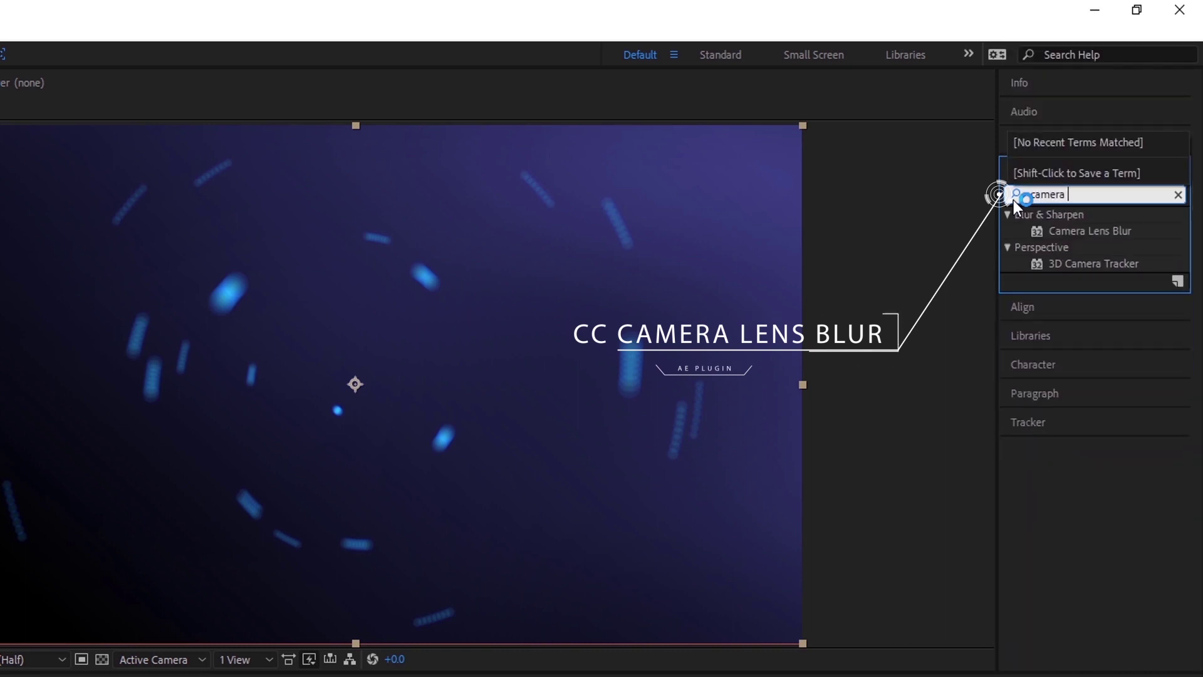
type("l")
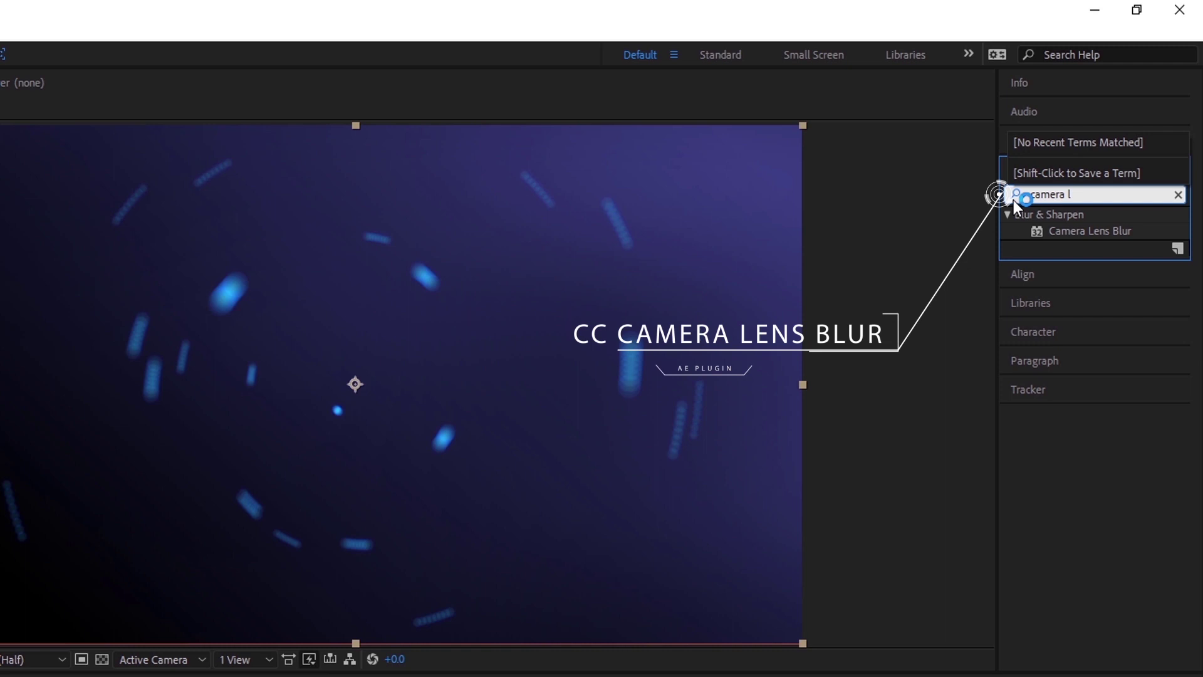
left_click(1079, 230)
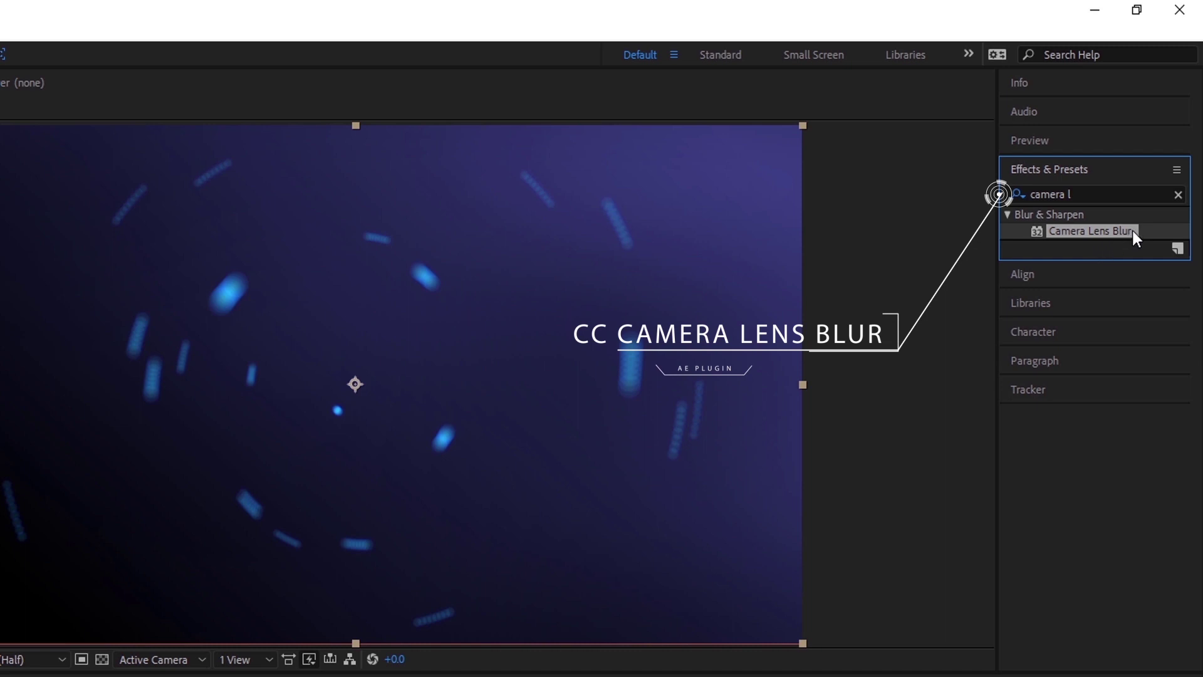
left_click_drag(1083, 229, 2, 646)
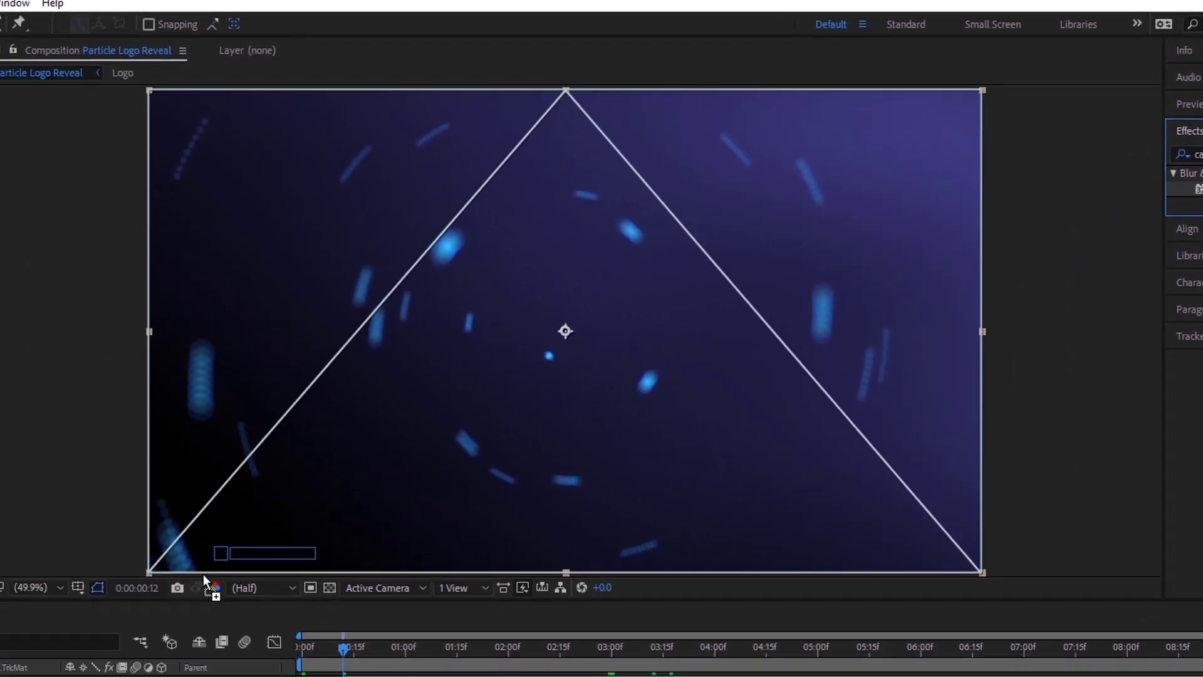
left_click_drag(204, 580, 0, 676)
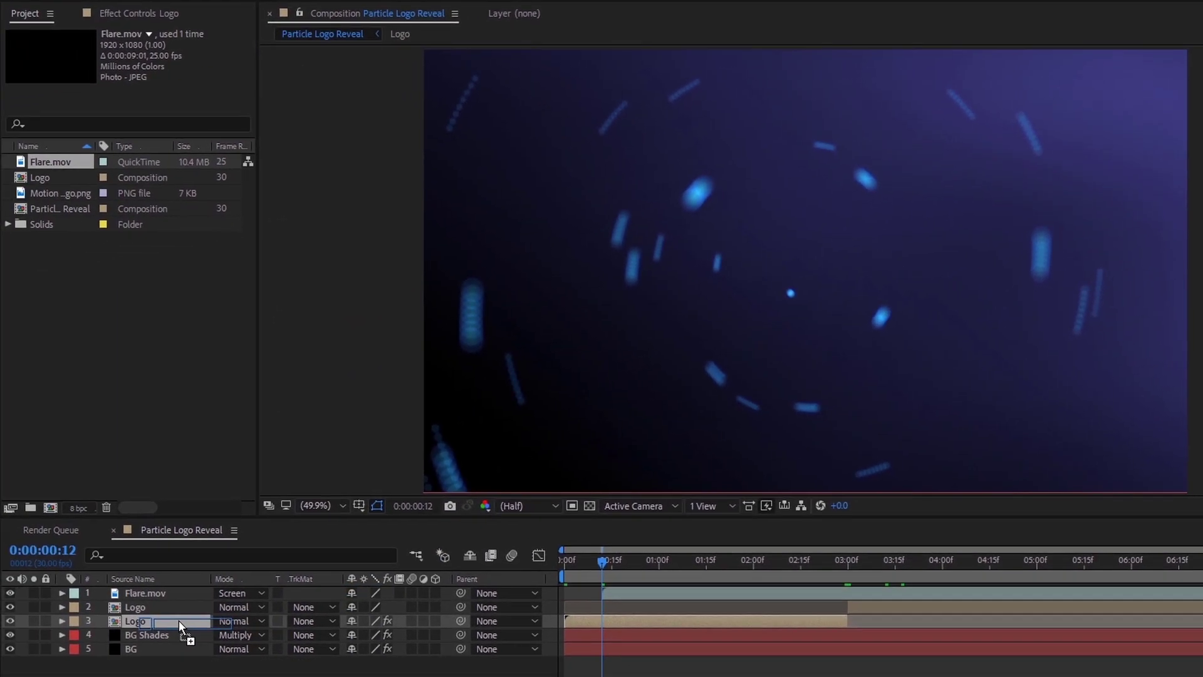
left_click_drag(178, 621, 179, 621)
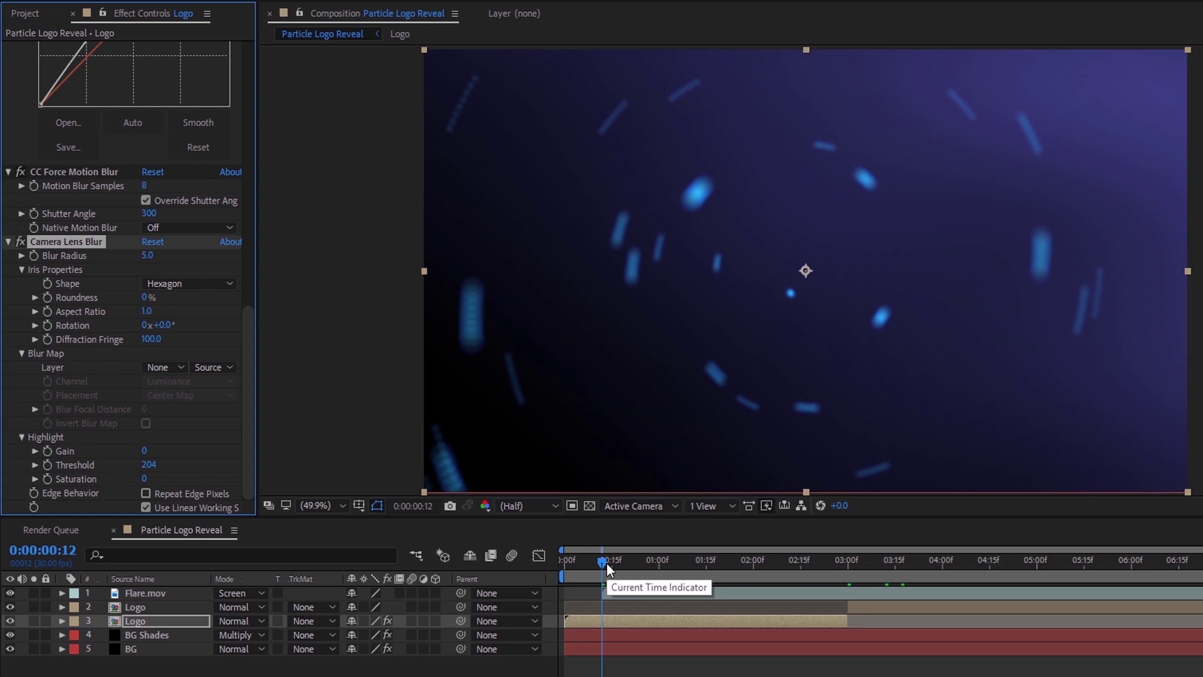
- Rewind the current time indicator to 0:00 to review the reveal from the start
left_click_drag(607, 563, 566, 563)
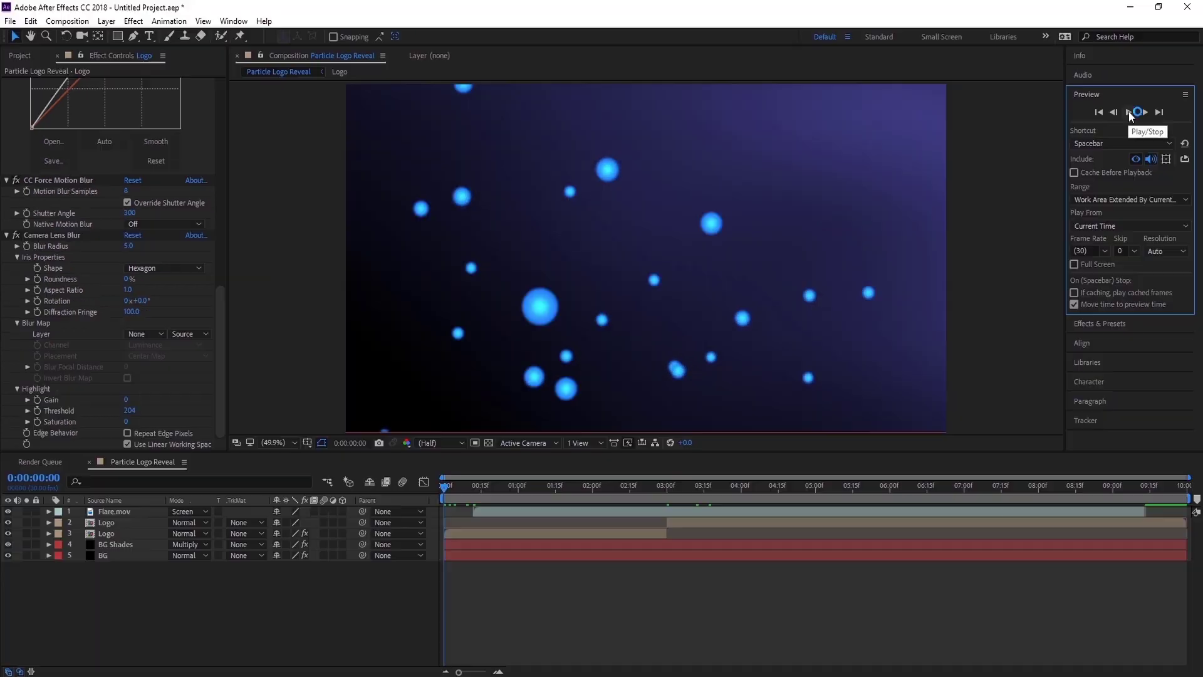